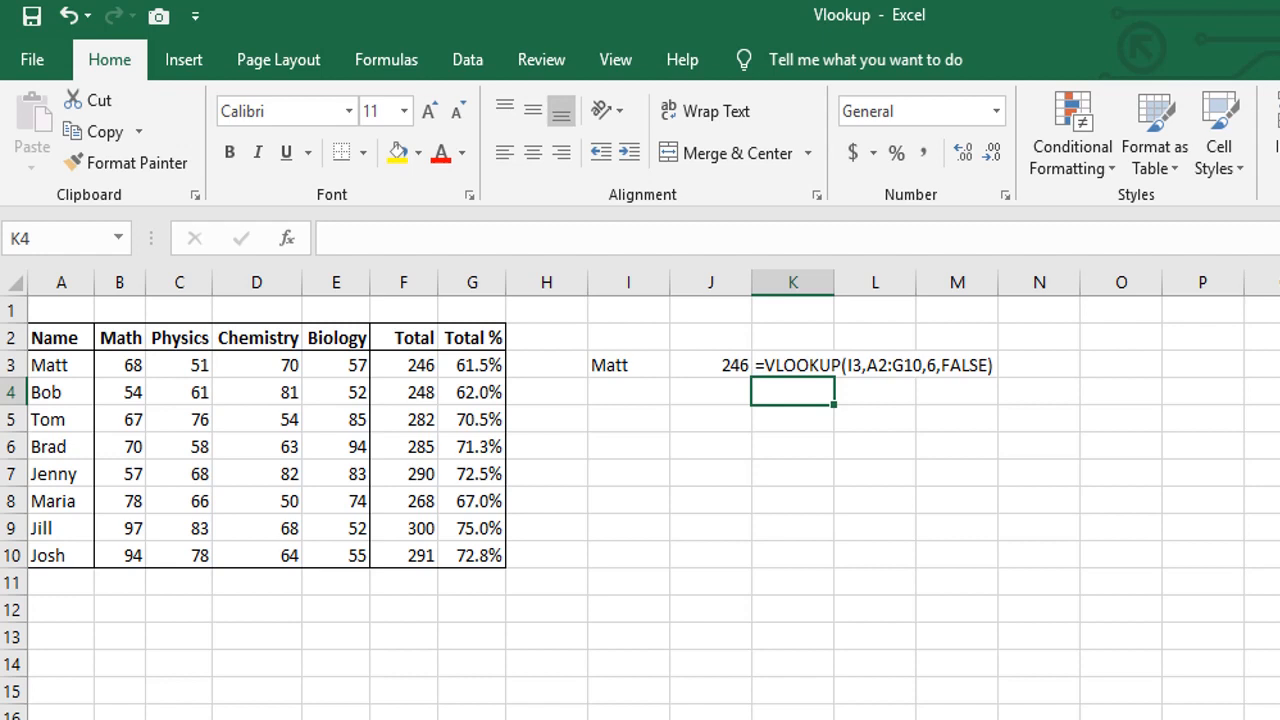
# Insert a new column before Biology and enter "computer" as its header in E2
pyautogui.click(351, 281)
pyautogui.hotkey('ctrl', 'shift', '=')
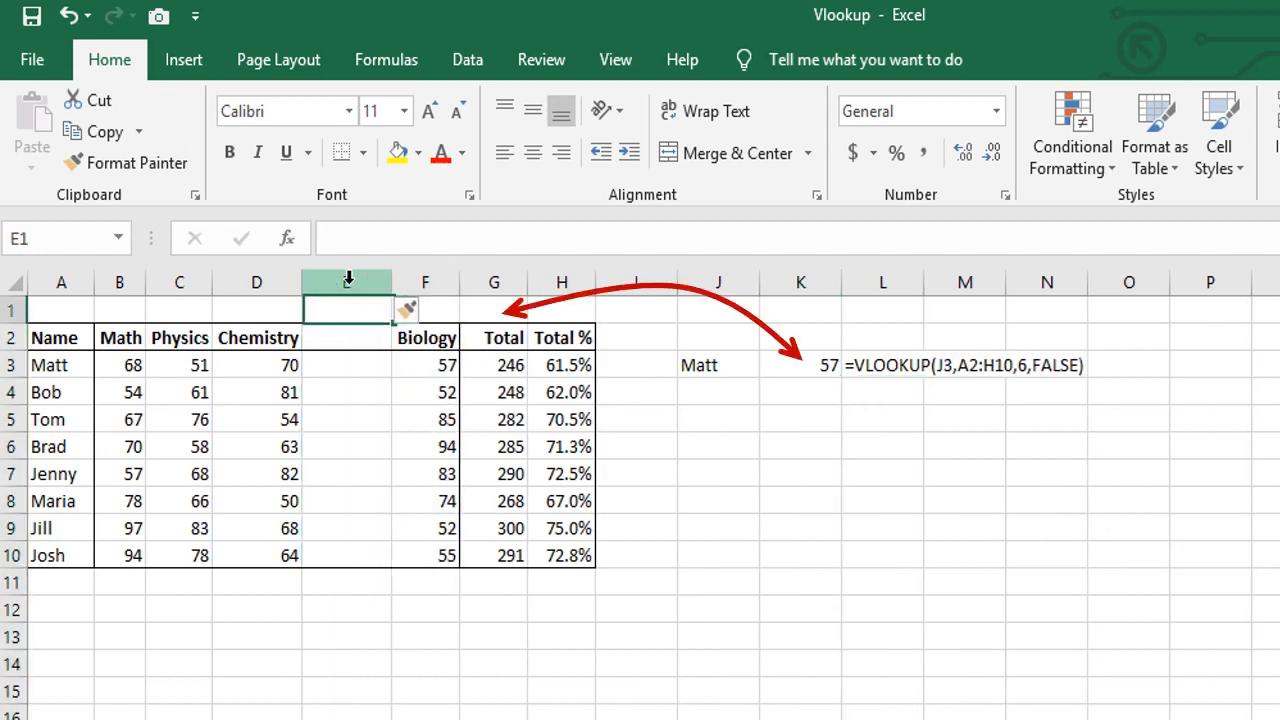
pyautogui.press('Down')
pyautogui.write('computer')
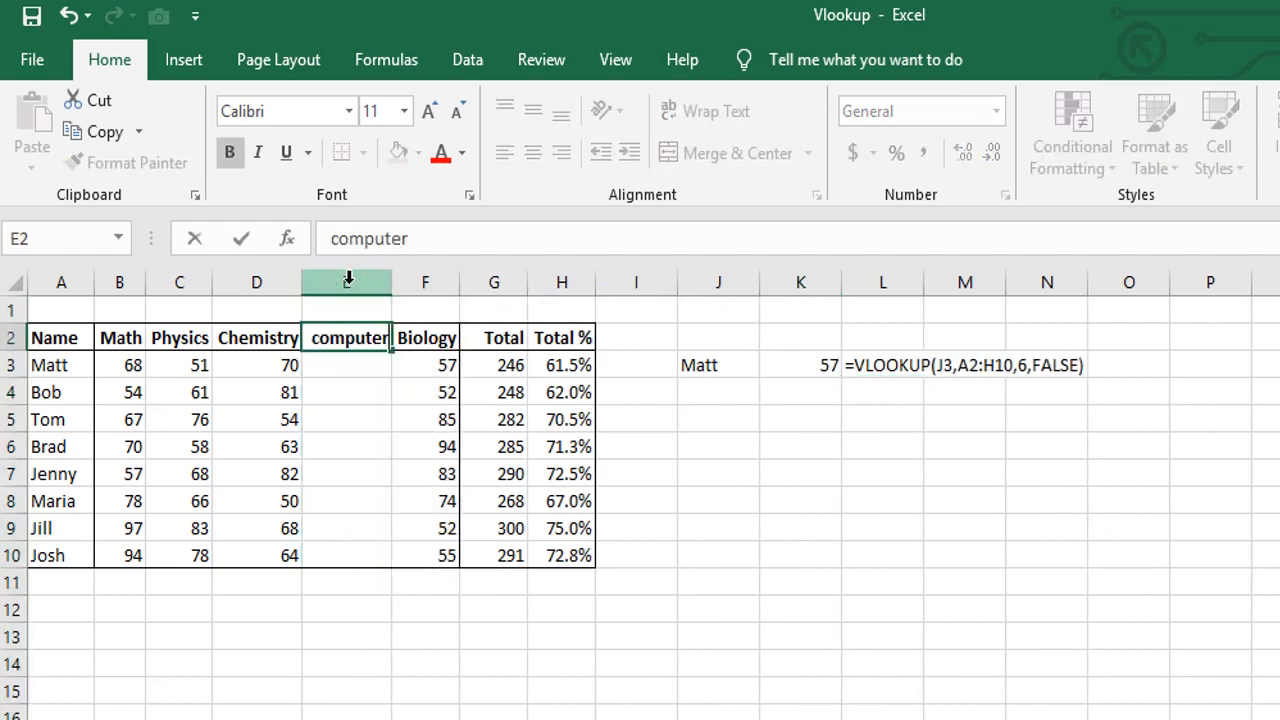
pyautogui.press('Return')
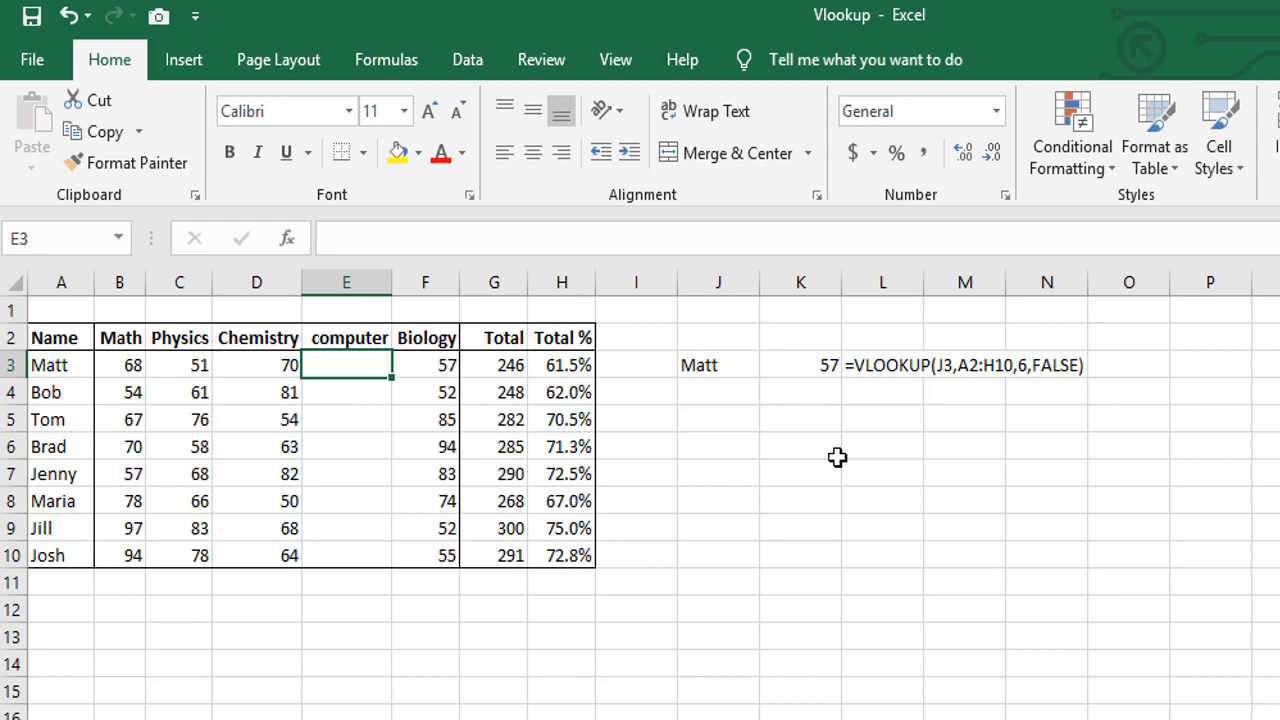
# Delete the added computer column from the marks table
pyautogui.click(354, 281)
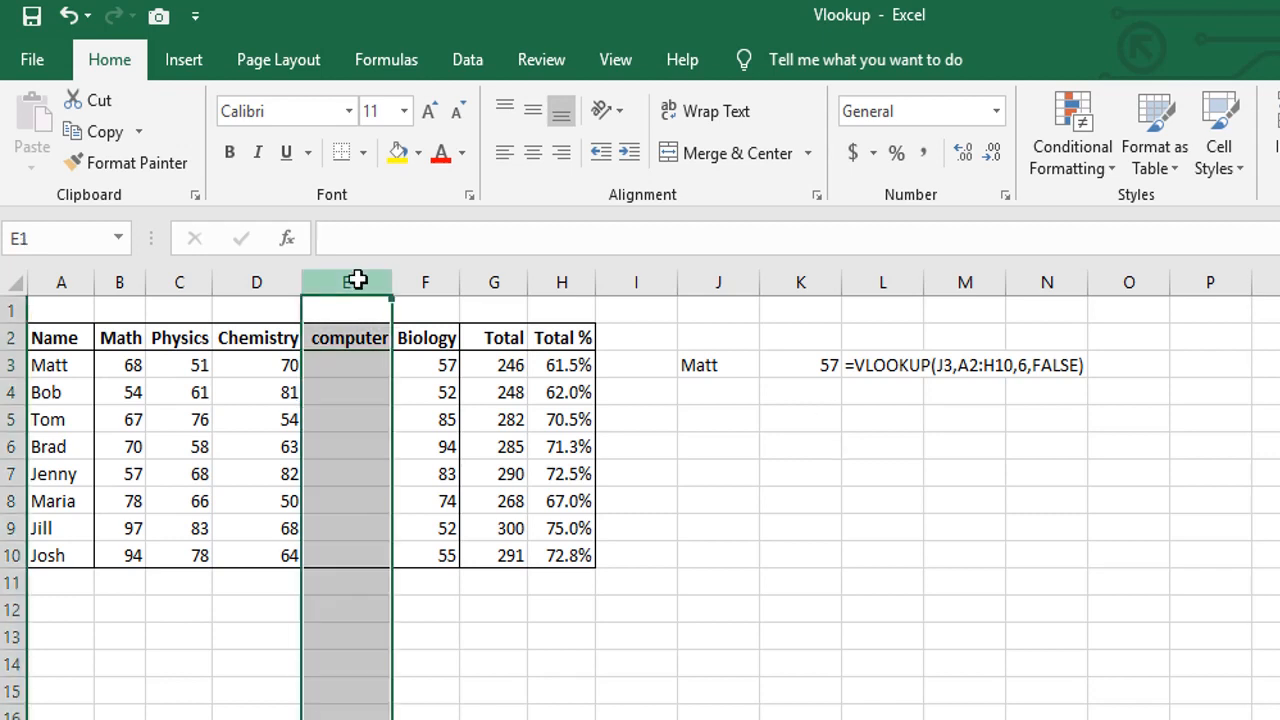
pyautogui.hotkey('ctrl', '-')
# Enter =COLUMN(F2) in cell J5 to return the column number of the Total header
pyautogui.click(705, 419)
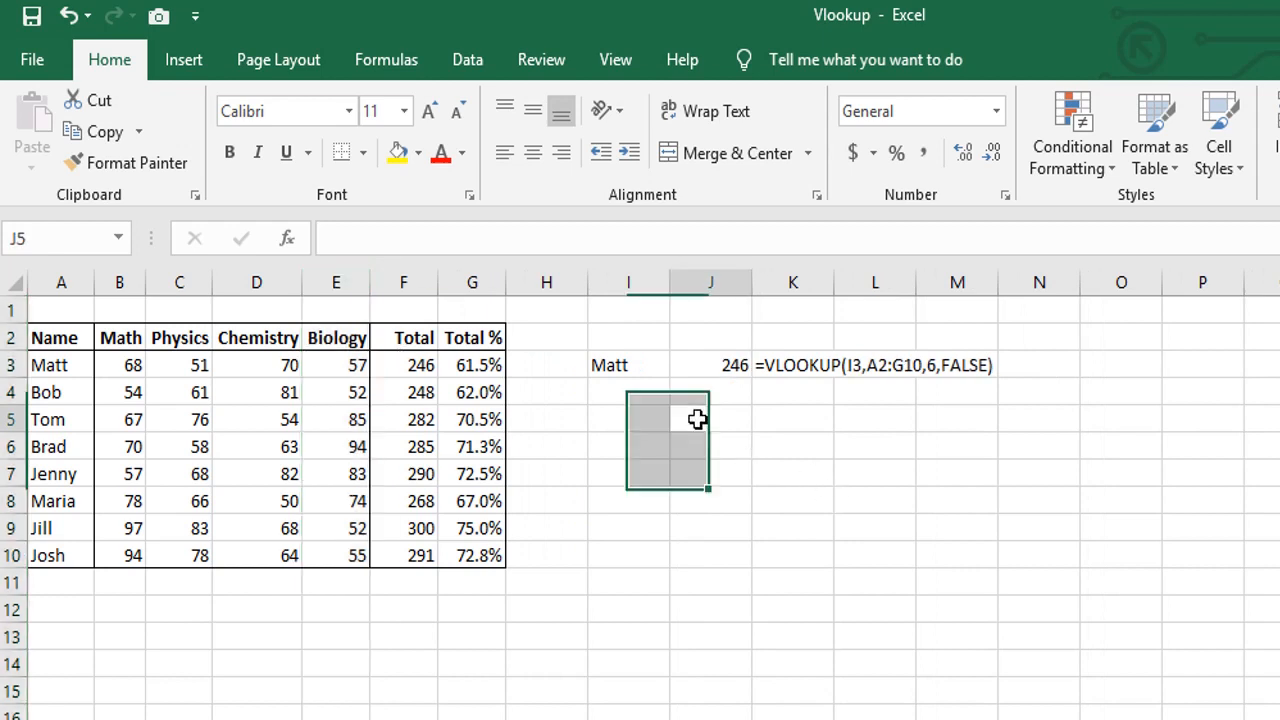
pyautogui.doubleClick(705, 419)
pyautogui.write('=')
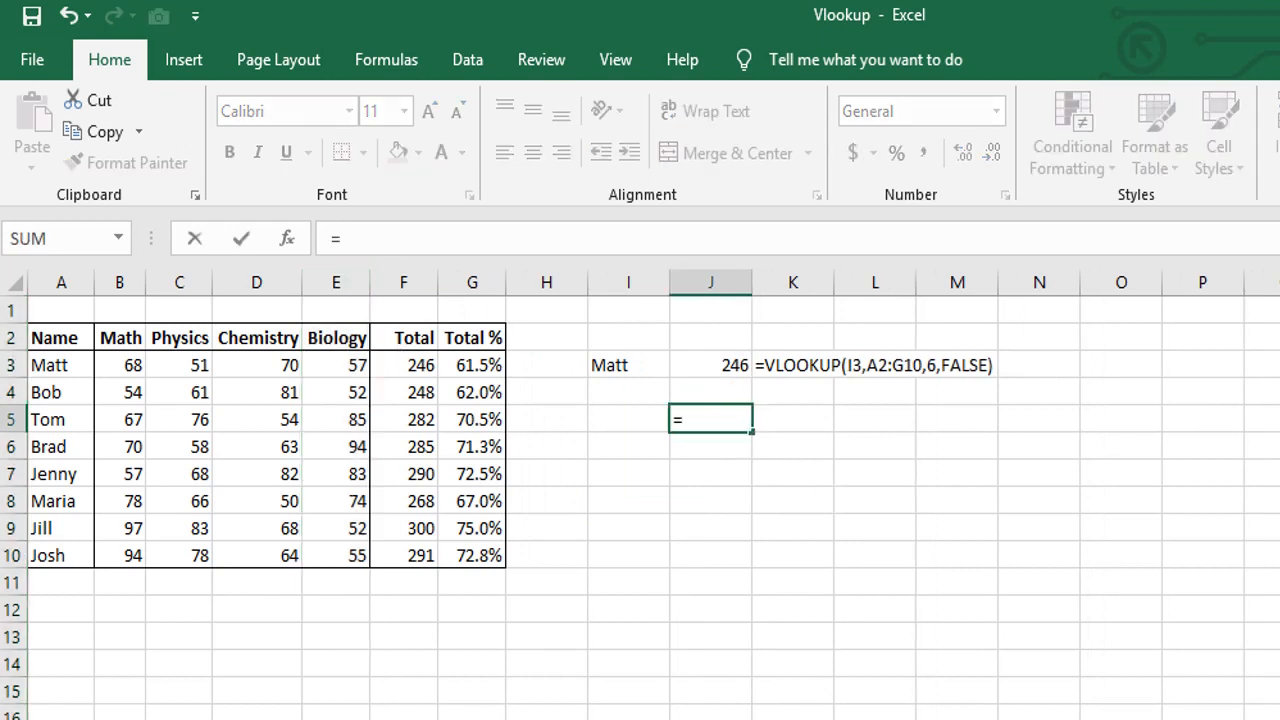
pyautogui.write('col')
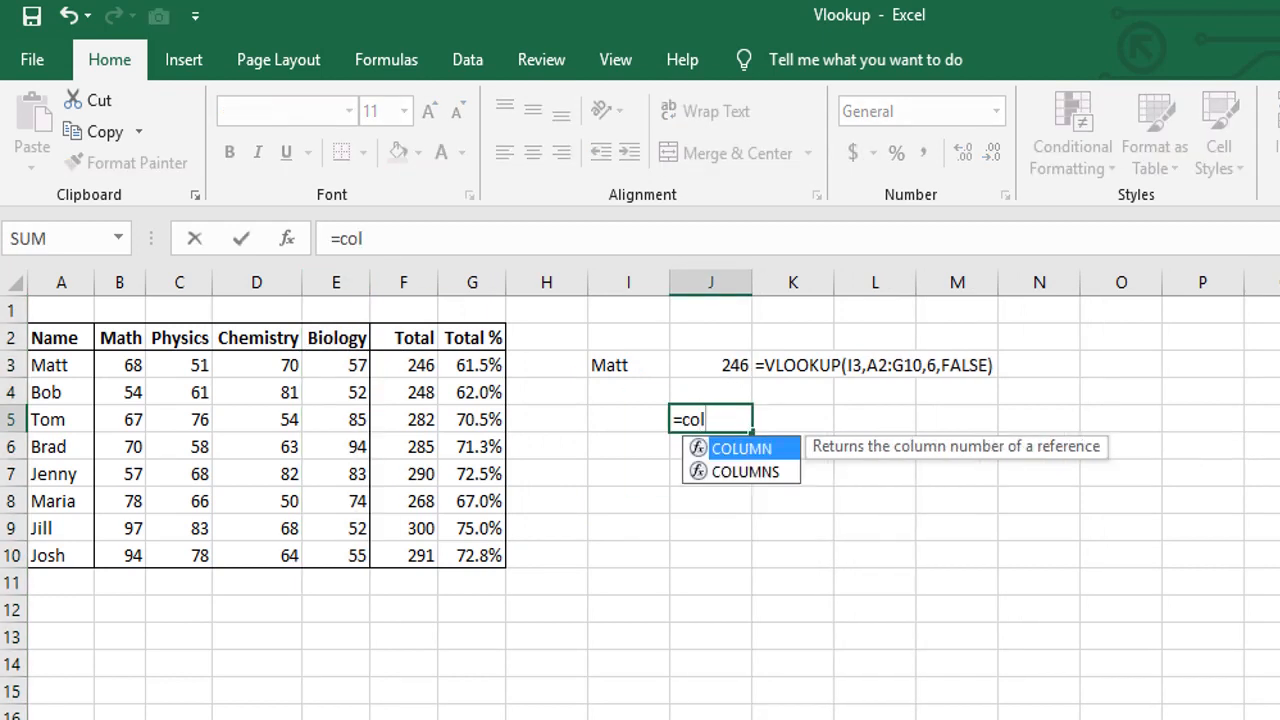
pyautogui.press('Tab')
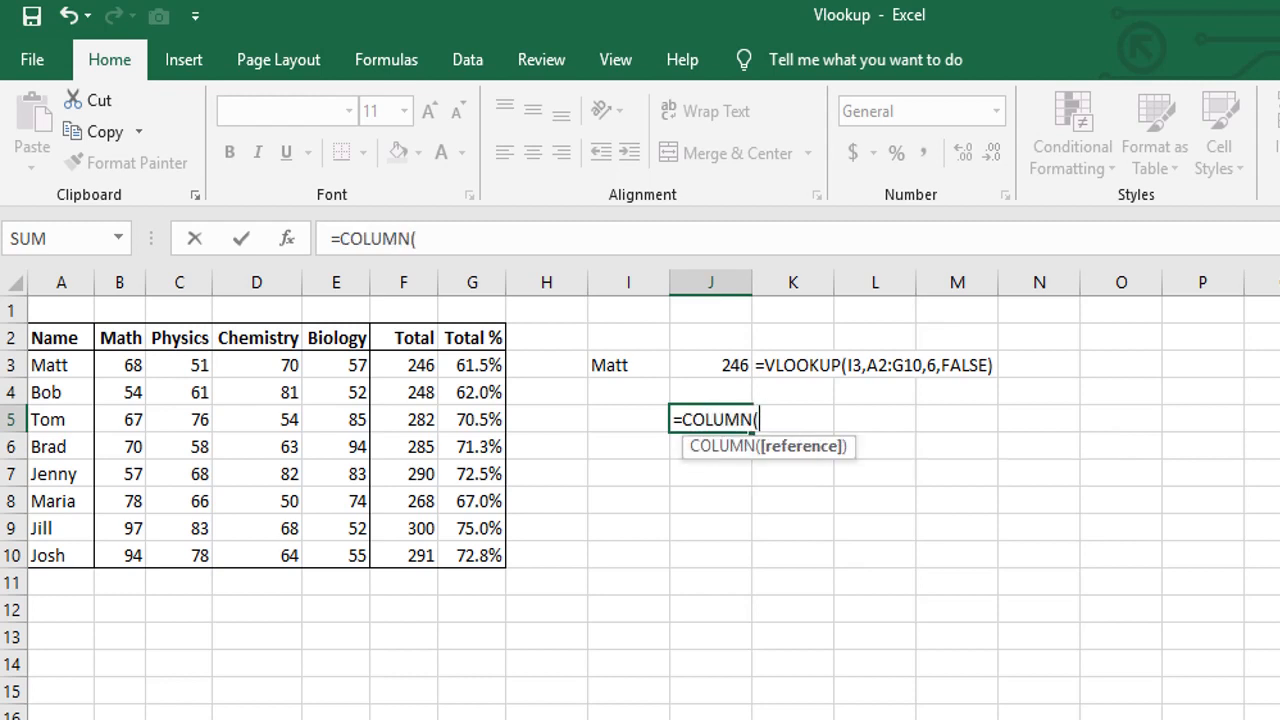
pyautogui.click(418, 340)
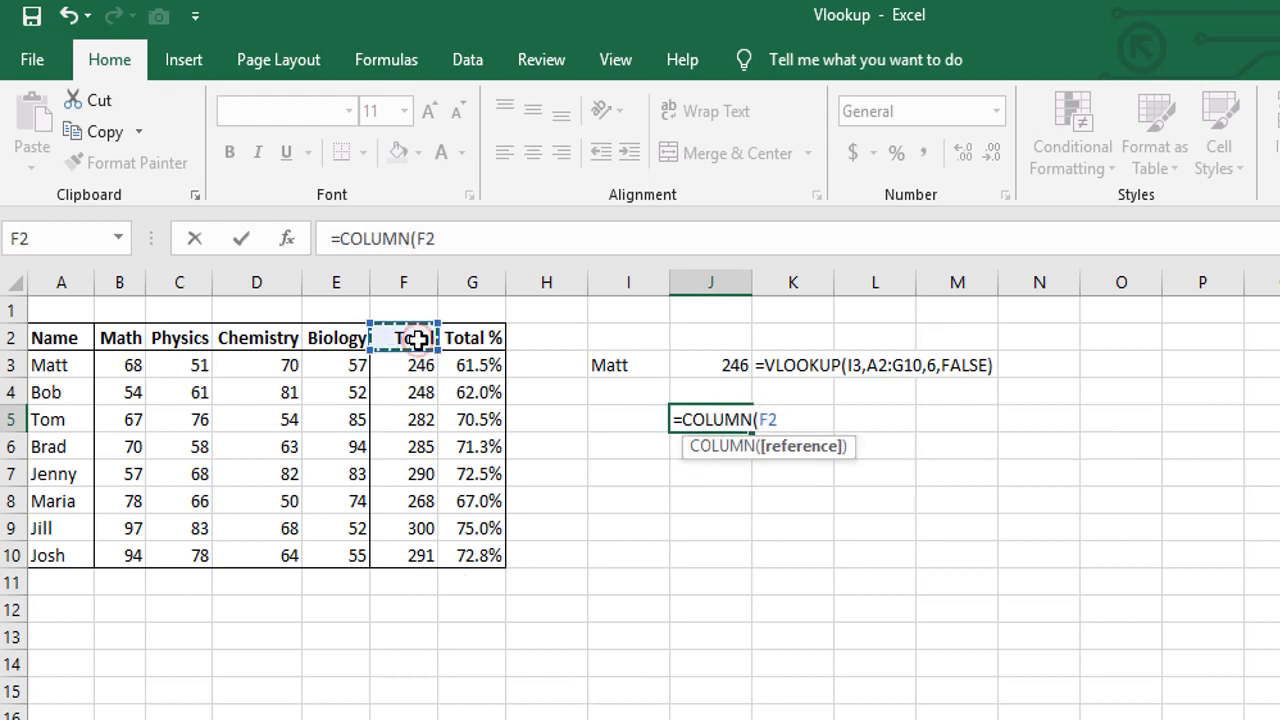
pyautogui.write(')')
pyautogui.press('Return')
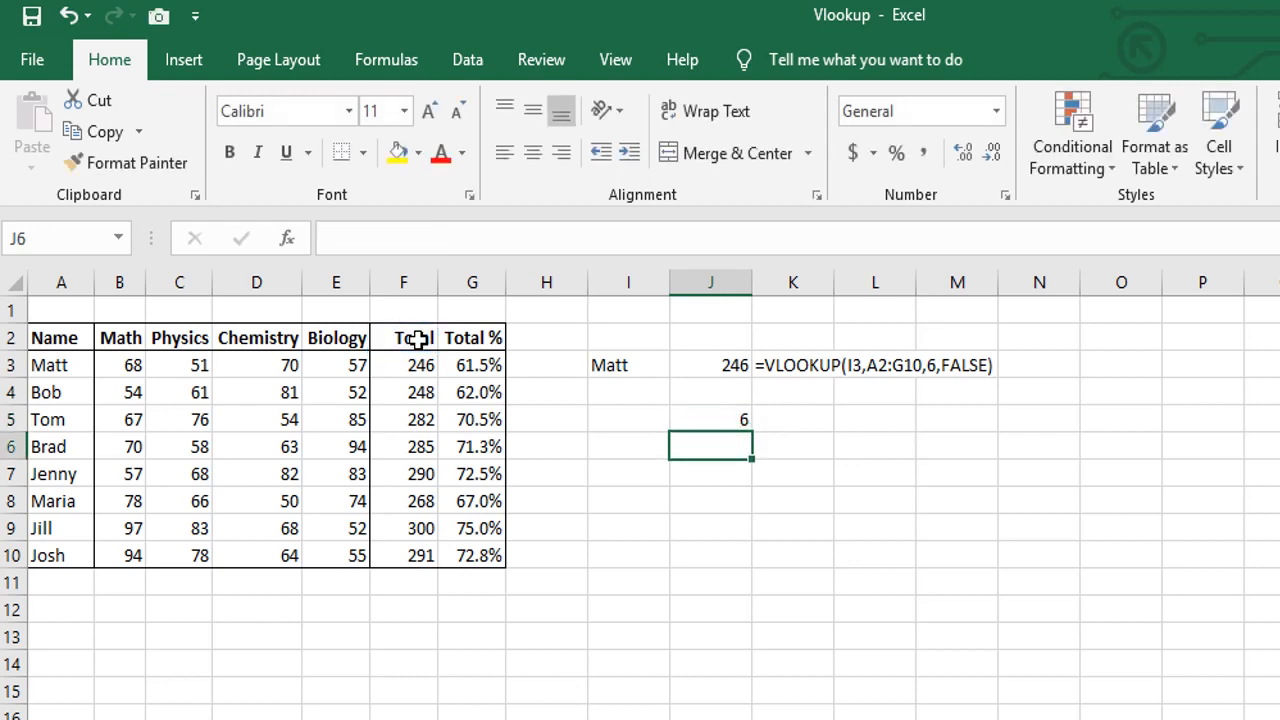
# Insert a blank column before Biology to test the COLUMN formula and delete it again
pyautogui.click(338, 281)
pyautogui.hotkey('ctrl', 'shift', '+')
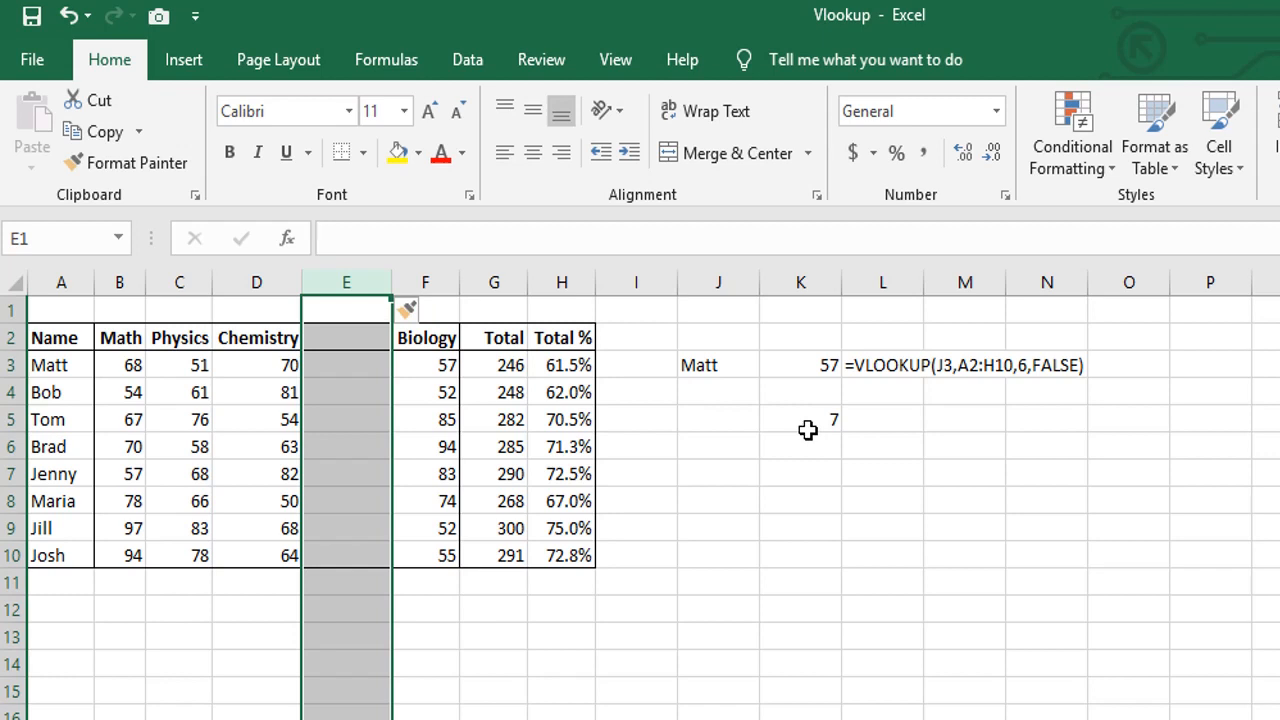
pyautogui.click(809, 451)
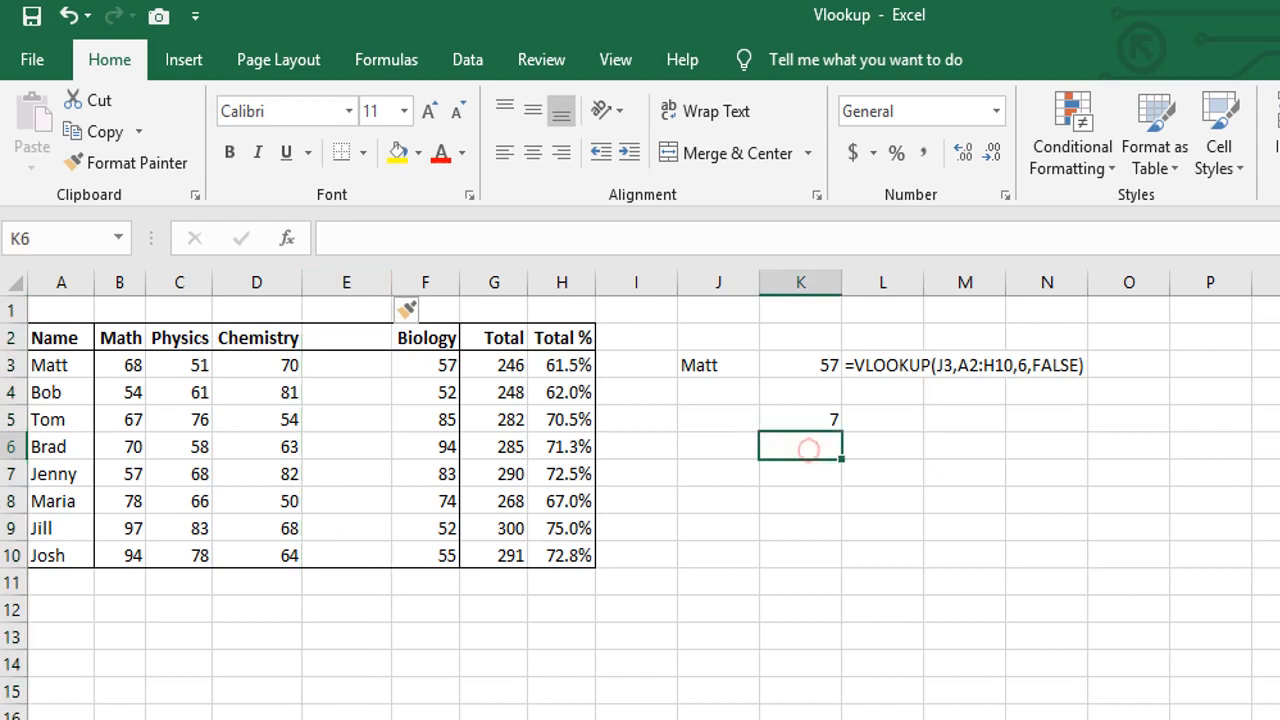
pyautogui.click(349, 280)
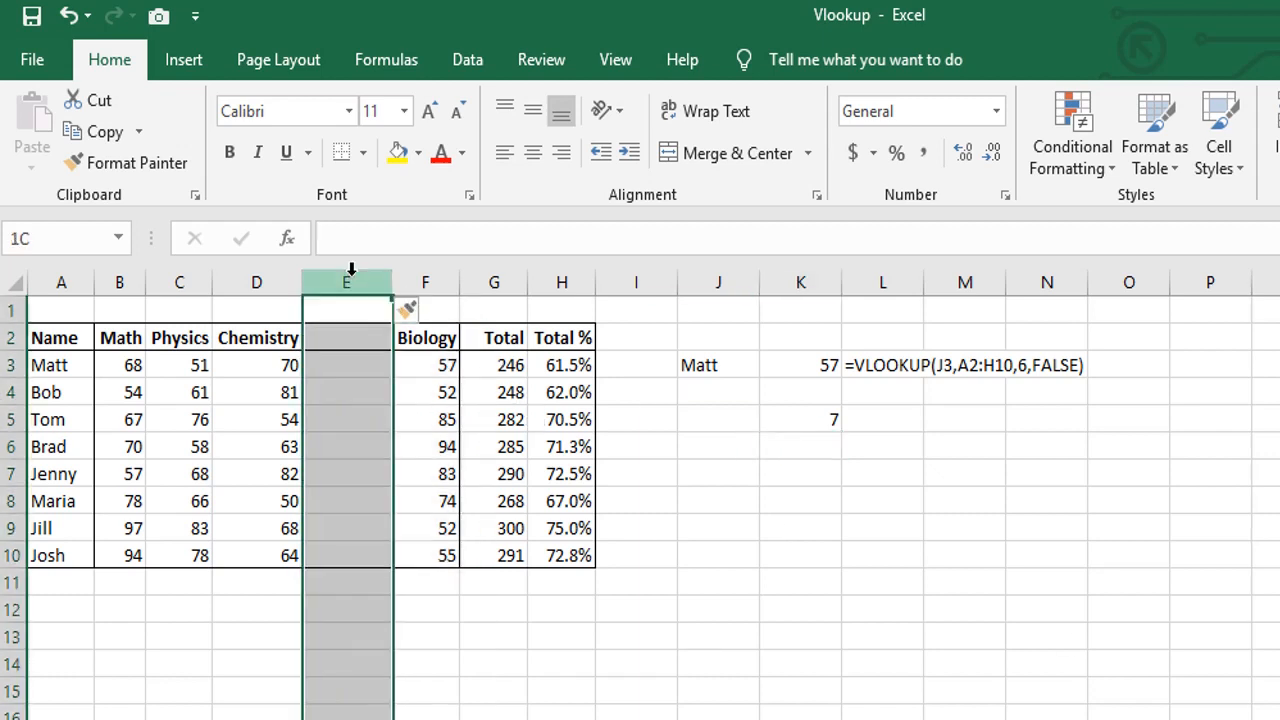
pyautogui.hotkey('ctrl', '-')
# Start a VLOOKUP formula in cell J6 with I3 as the lookup value
pyautogui.click(730, 452)
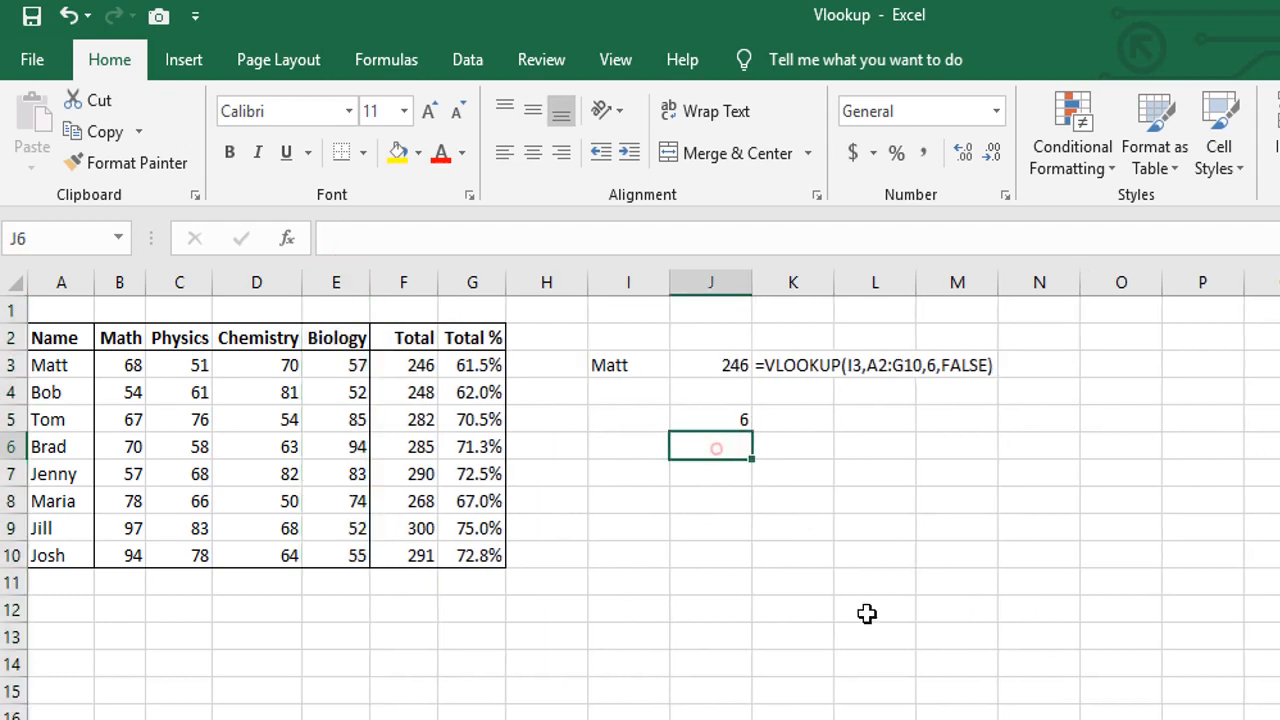
pyautogui.write('=vlo')
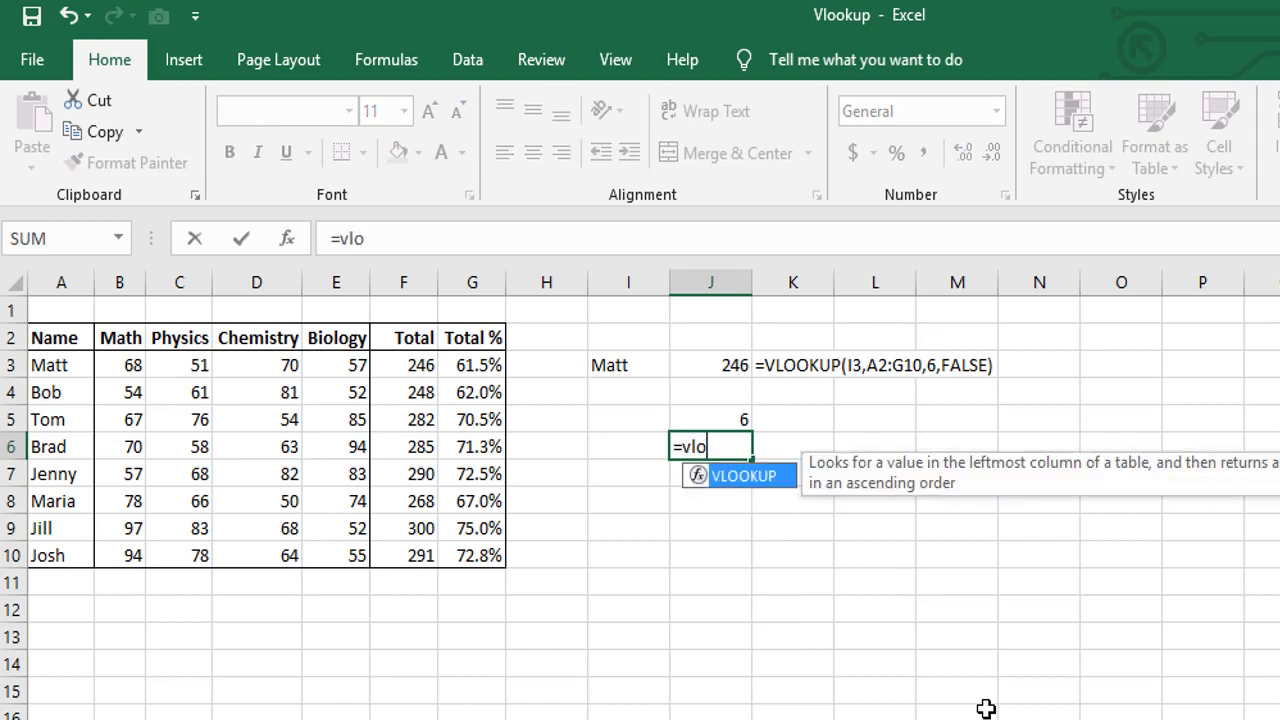
pyautogui.press('Tab')
pyautogui.press('Left')
pyautogui.press('Left')
pyautogui.press('Up')
pyautogui.press('Up')
pyautogui.press('Right')
pyautogui.press('Up')
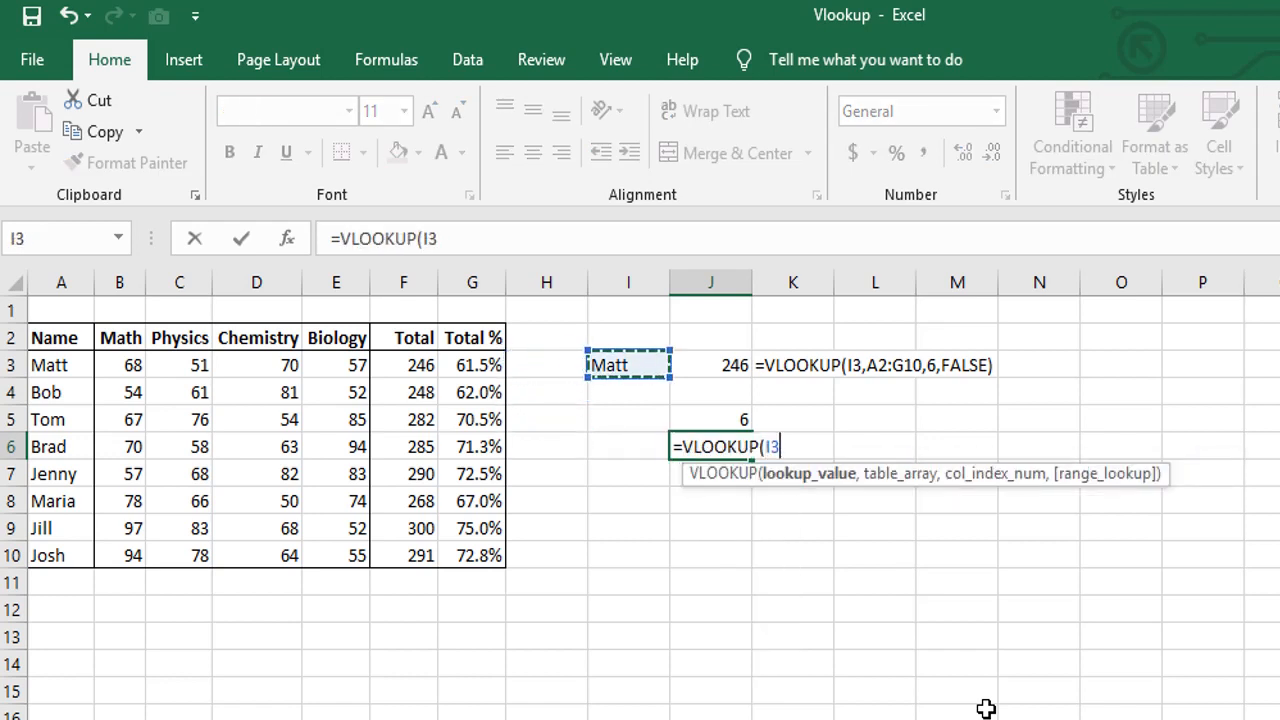
pyautogui.write(',')
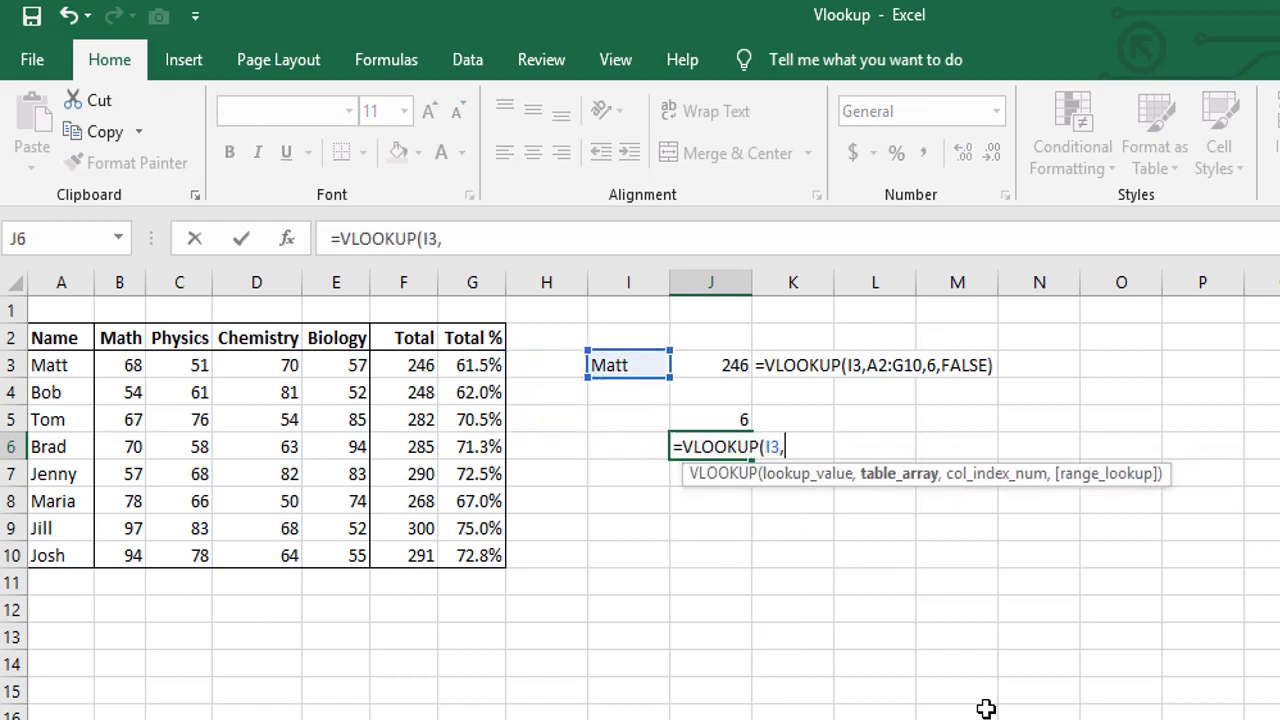
# Set the whole marks table A2:G10 as the table array of the VLOOKUP
pyautogui.press('Left')
pyautogui.hotkey('ctrl', 'Left')
pyautogui.hotkey('ctrl', 'Left')
pyautogui.hotkey('ctrl', 'Up')
pyautogui.hotkey('ctrl', 'shift', 'Right')
pyautogui.hotkey('ctrl', 'shift', 'Down')
pyautogui.write(',')
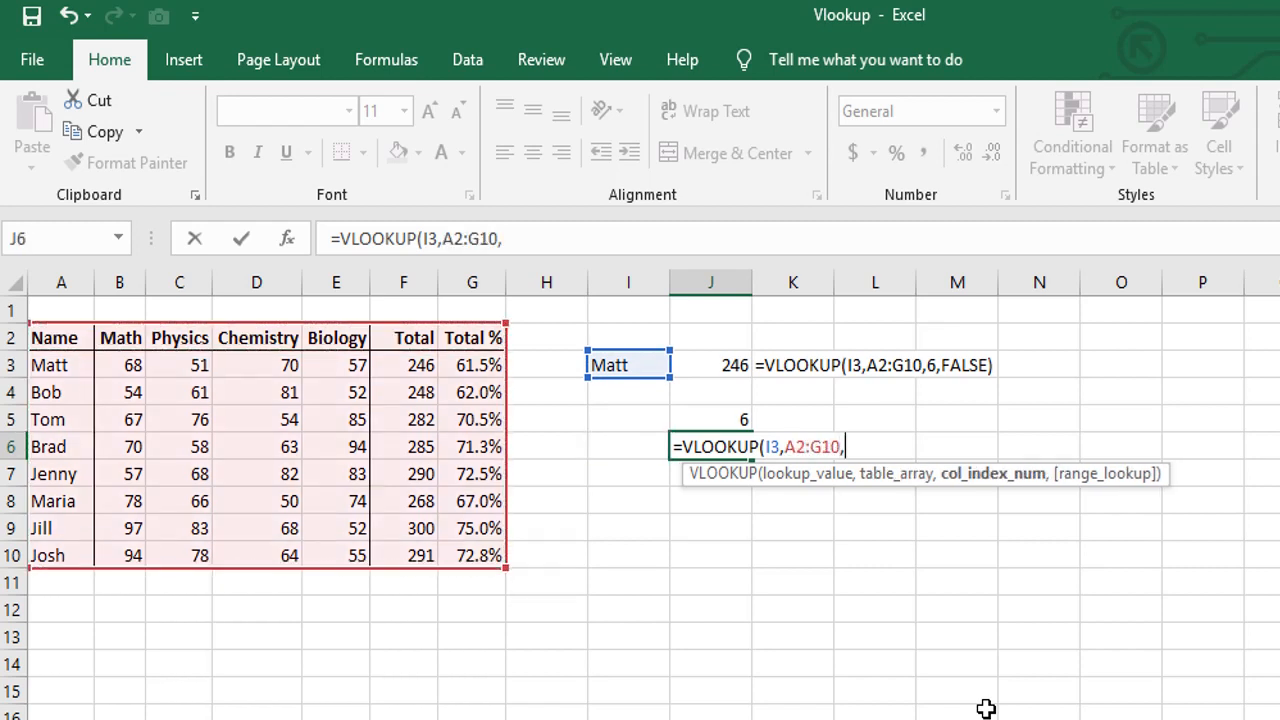
# Complete the VLOOKUP with J5 as the column index number and FALSE for an exact match
pyautogui.press('Up')
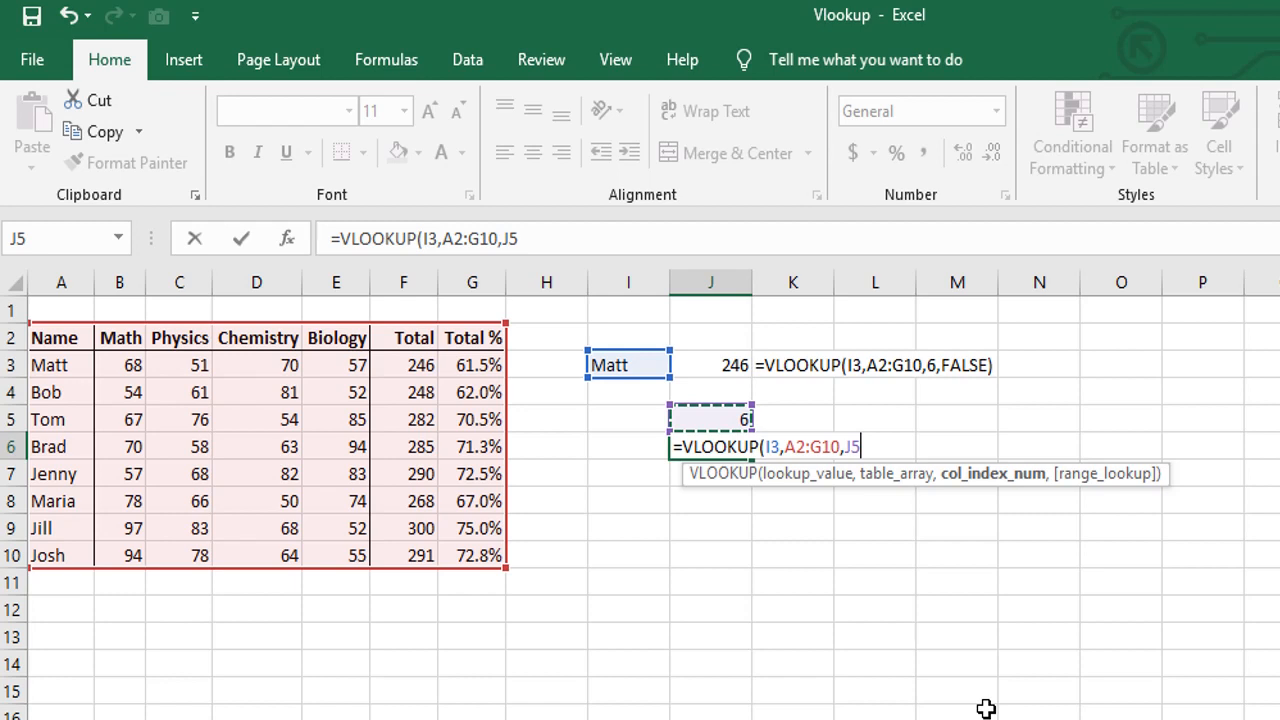
pyautogui.write(',')
pyautogui.press('Down')
pyautogui.press('Tab')
pyautogui.press('Return')
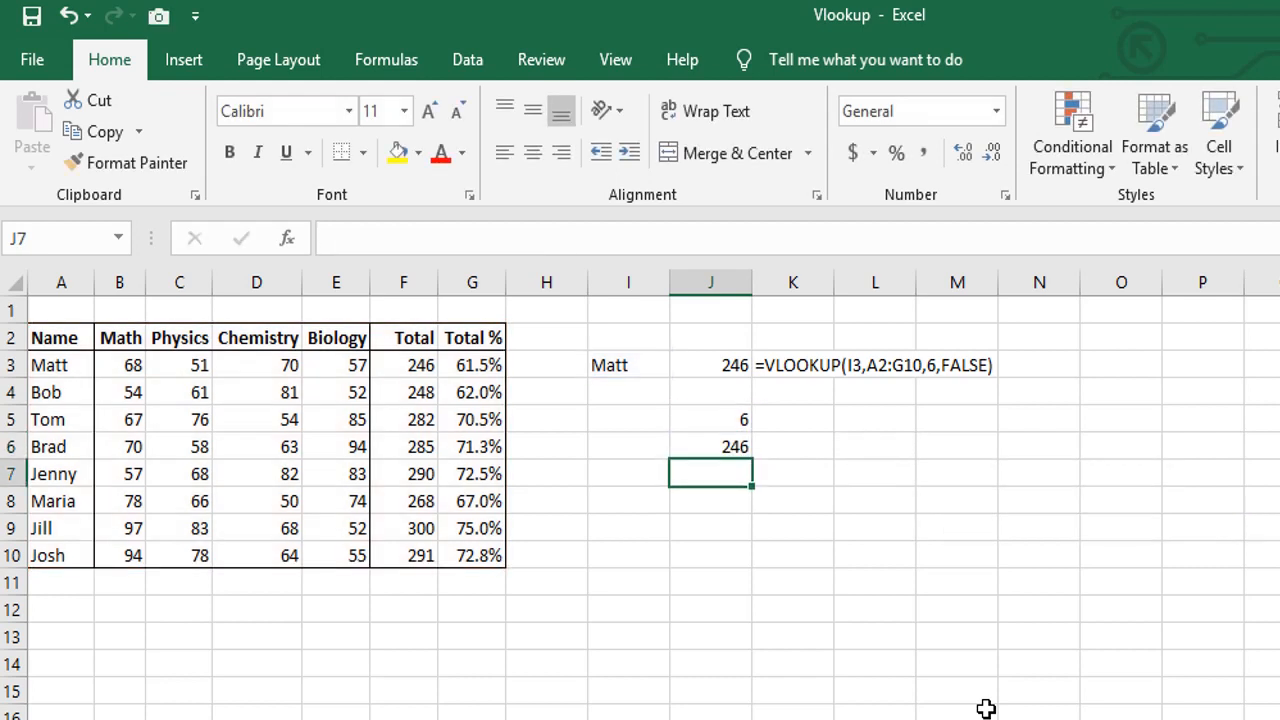
# Insert a blank column between Physics and Chemistry in the marks table
pyautogui.press('Left')
pyautogui.press('Left')
pyautogui.press('Left')
pyautogui.press('Left')
pyautogui.press('Left')
pyautogui.press('Left')
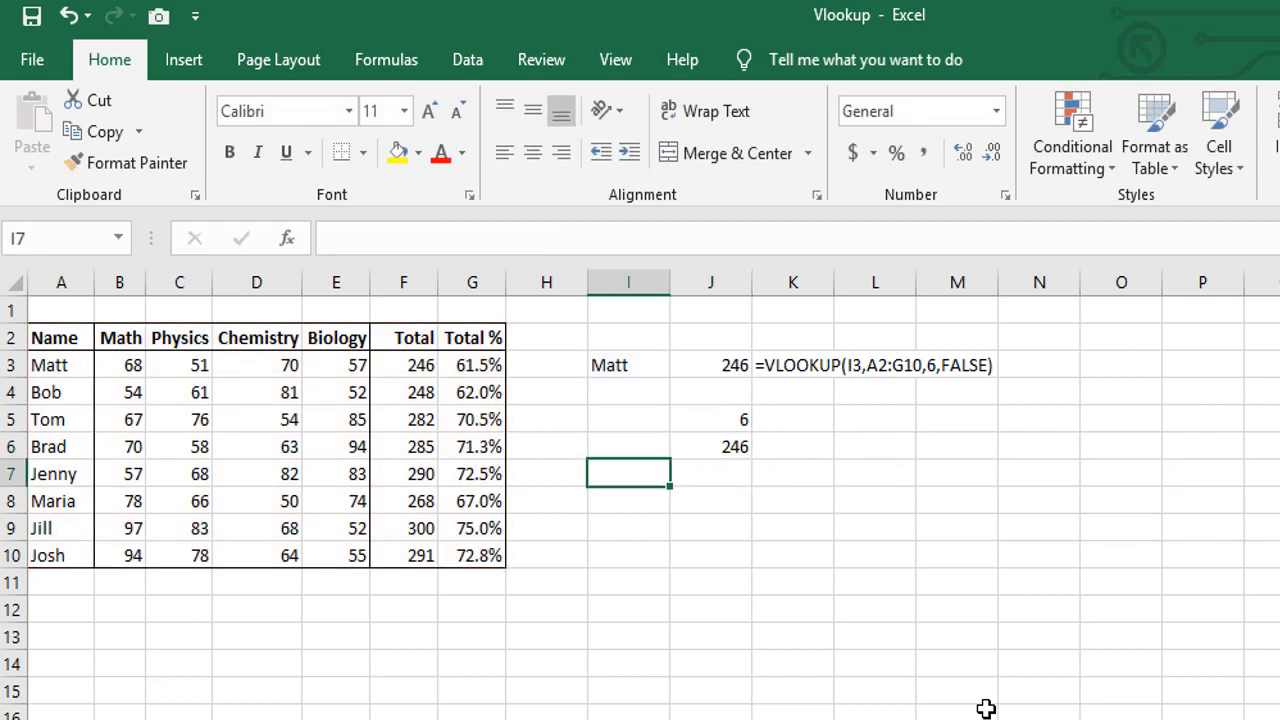
pyautogui.hotkey('ctrl', 'space')
pyautogui.hotkey('ctrl', 'shift', '+')
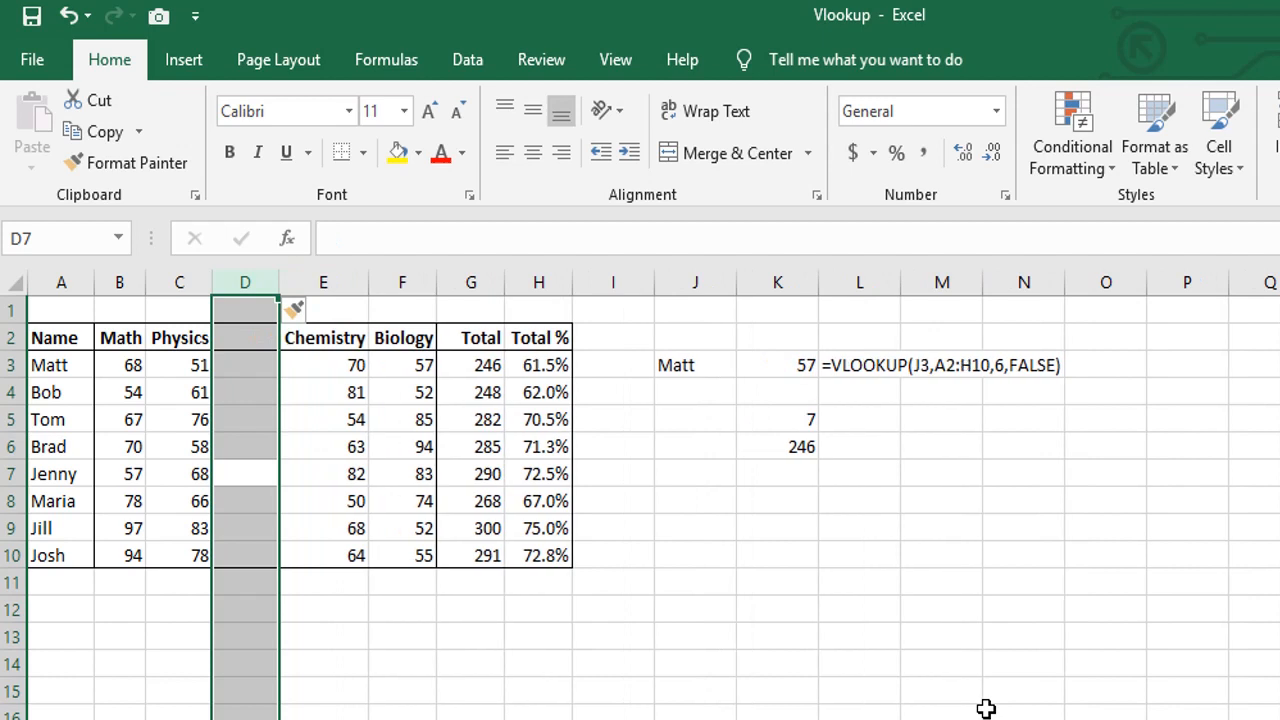
pyautogui.press('Right')
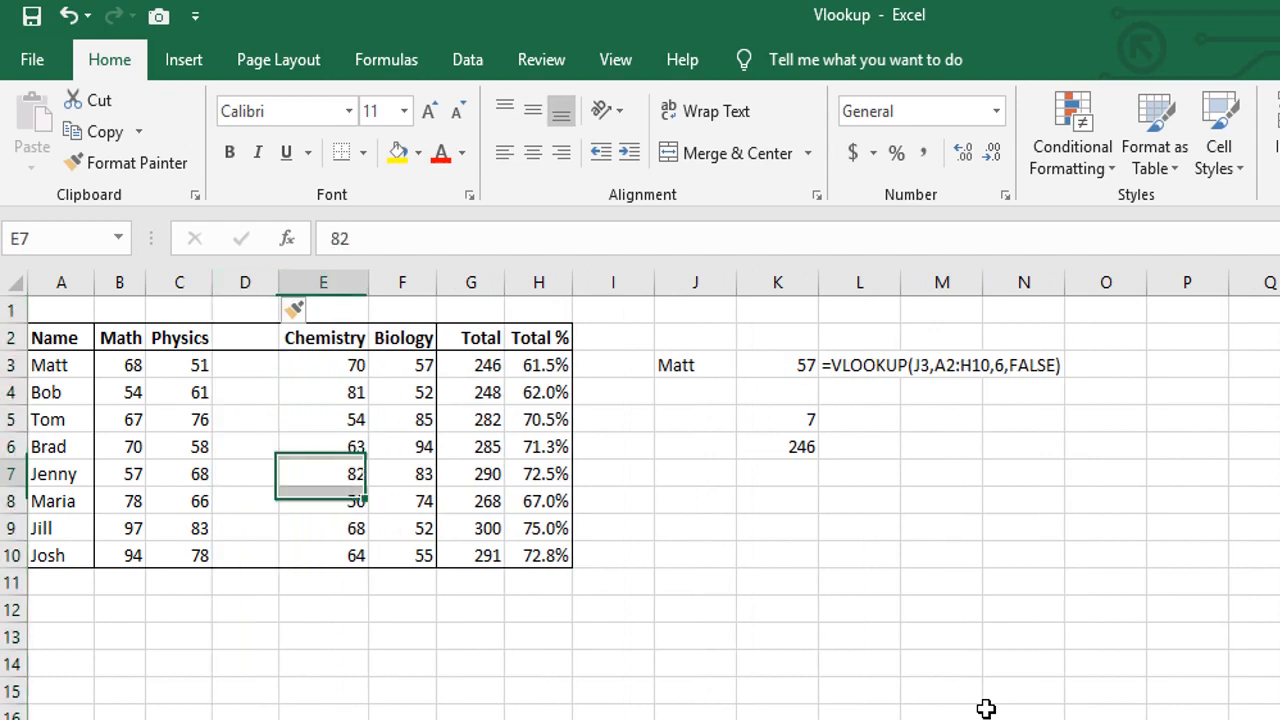
# Show the formula of K6 as text in cell L6 with FORMULATEXT
pyautogui.click(847, 455)
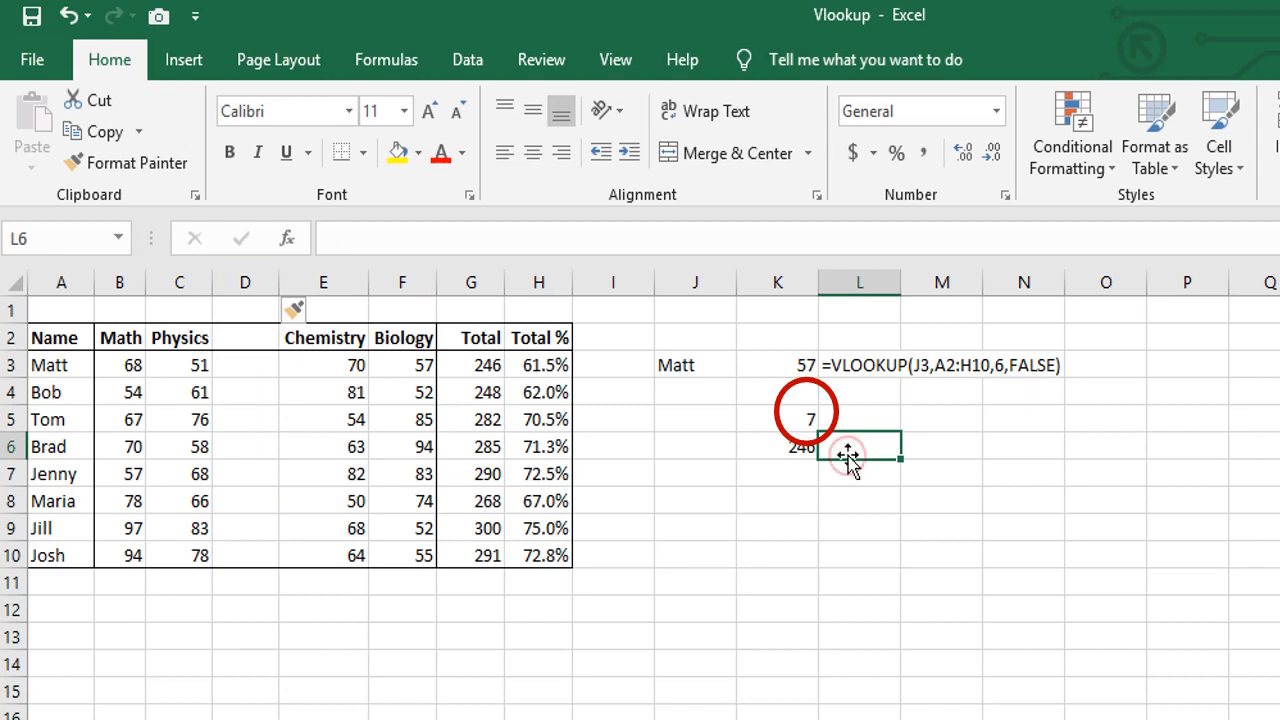
pyautogui.write('=formu')
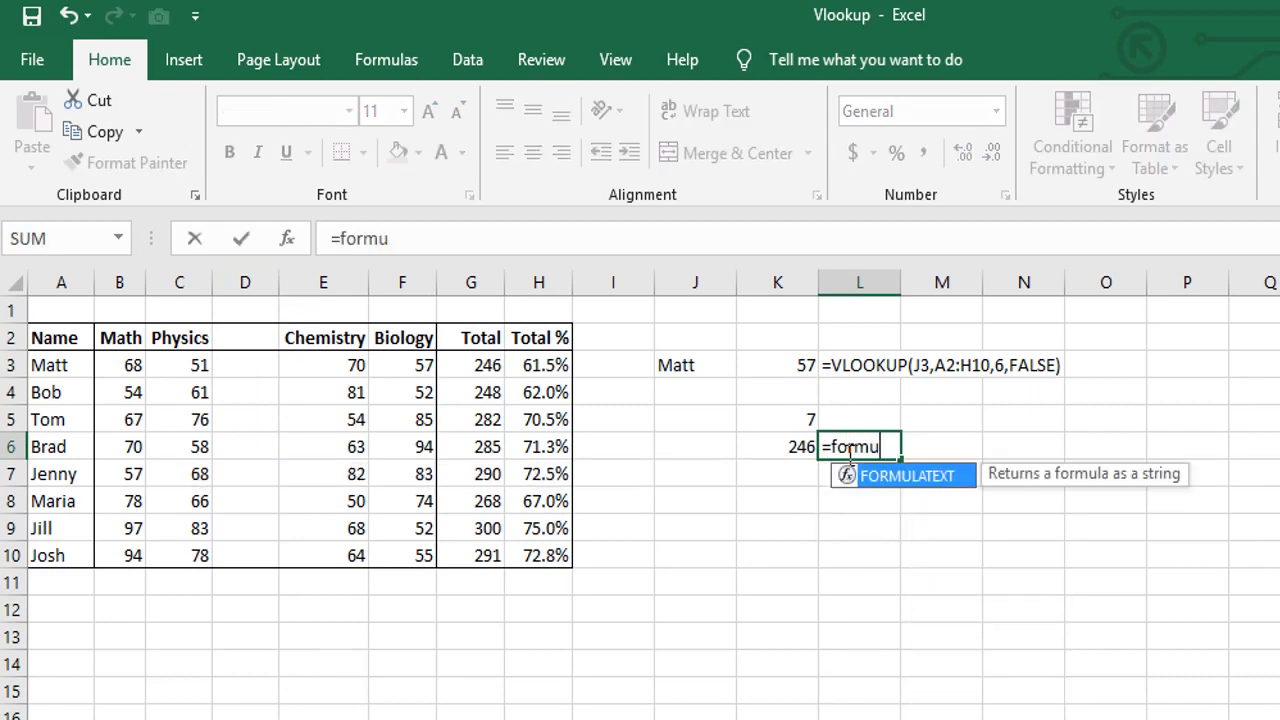
pyautogui.press('Tab')
pyautogui.write('K6')
pyautogui.press('Return')
# Start a VLOOKUP formula in cell K7 with J3 as the lookup value
pyautogui.press('Left')
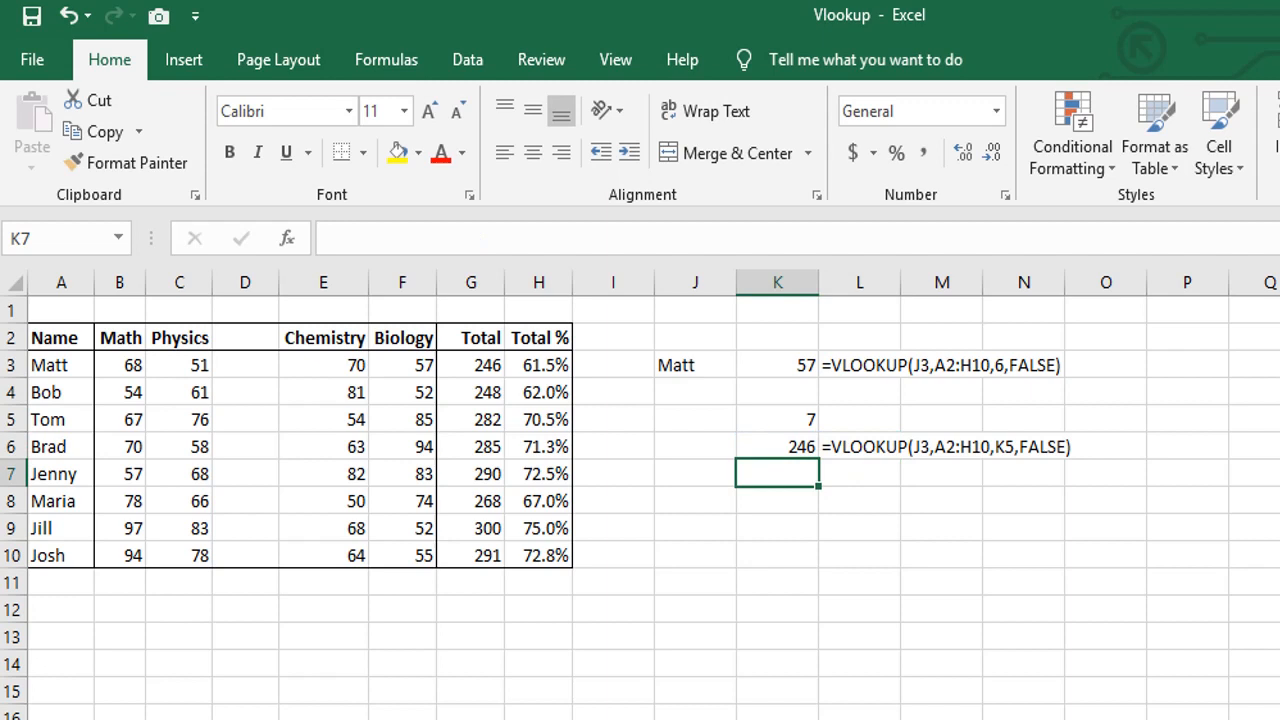
pyautogui.write('=')
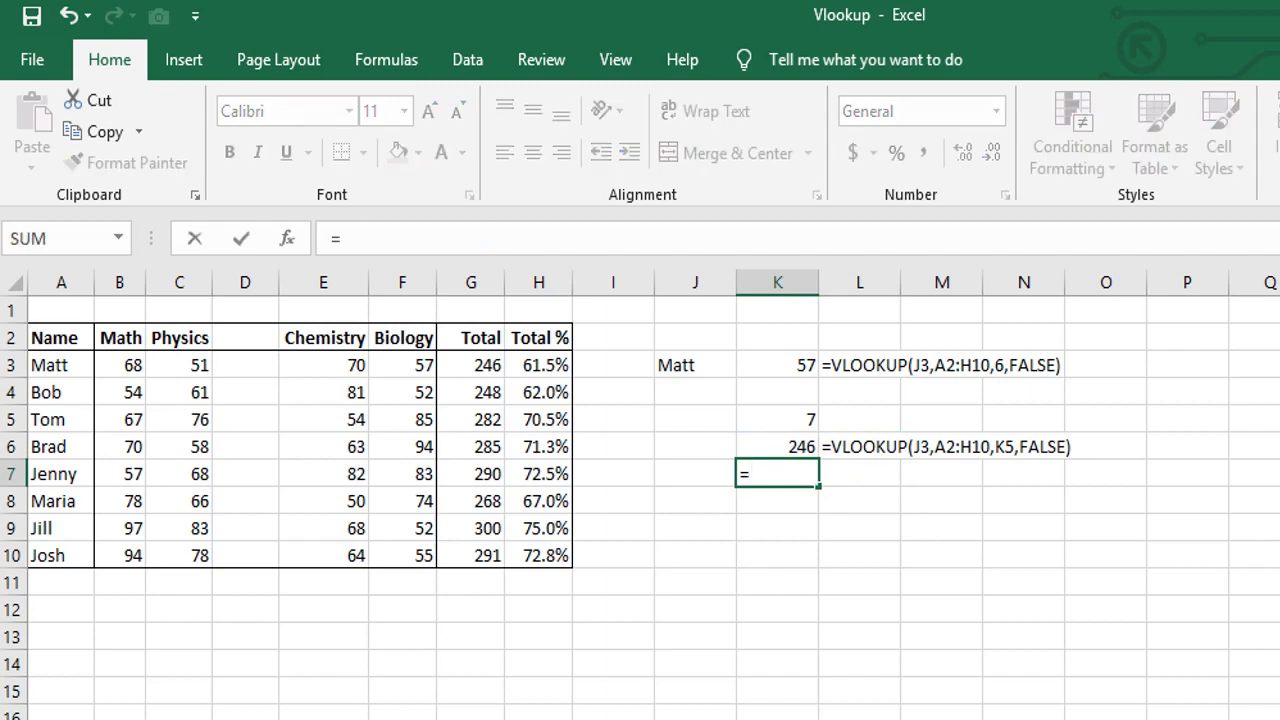
pyautogui.write('vlo')
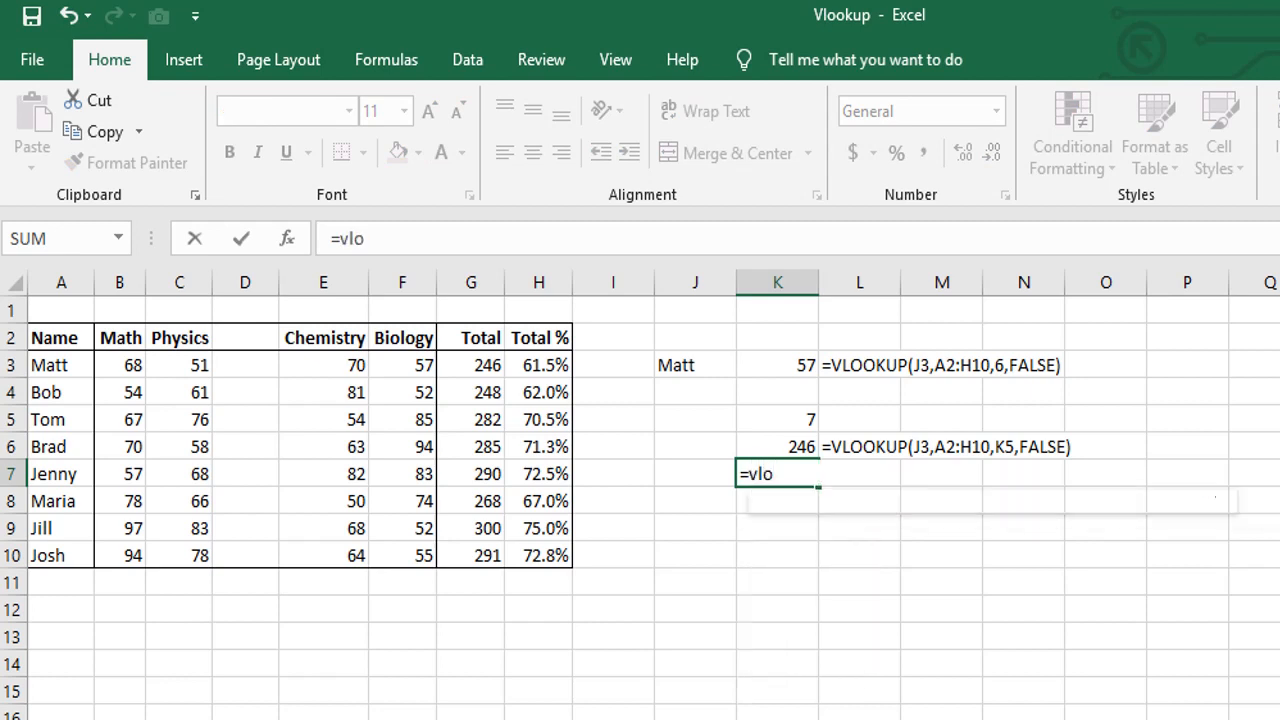
pyautogui.press('Tab')
pyautogui.press('Up')
pyautogui.press('Up')
pyautogui.press('Left')
pyautogui.press('Left')
pyautogui.press('Up')
pyautogui.press('Up')
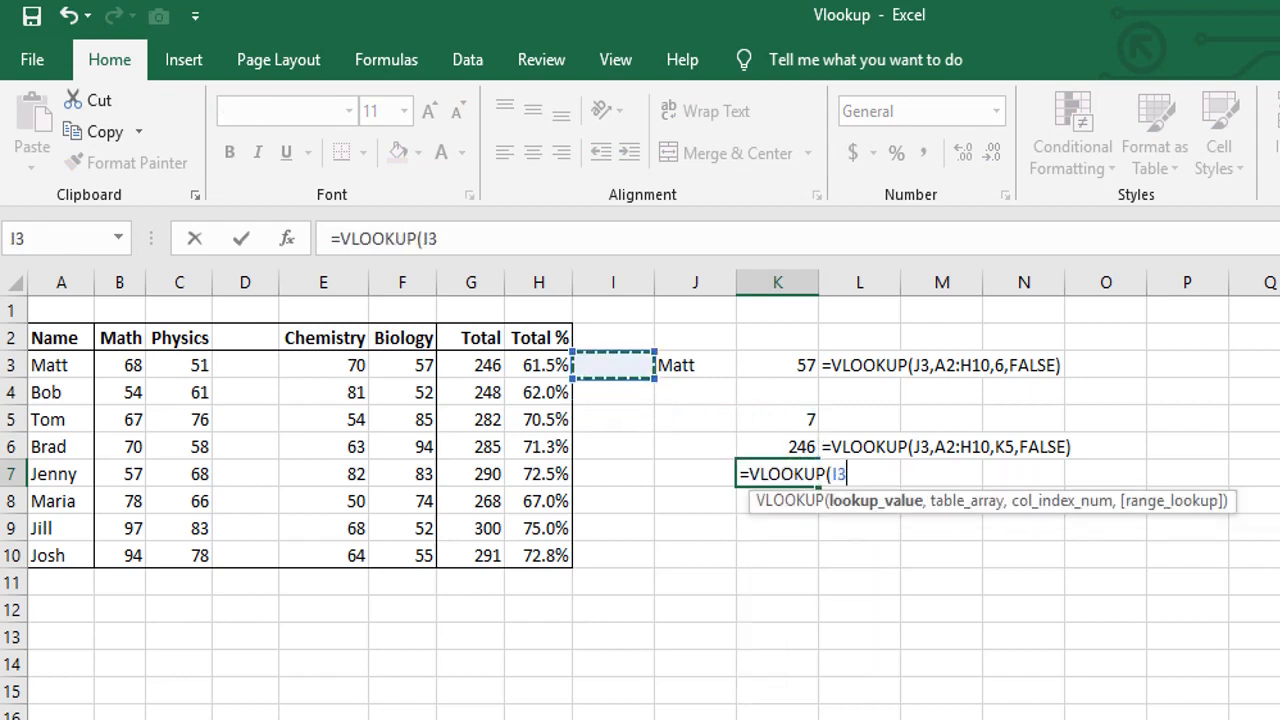
pyautogui.press('Right')
pyautogui.write(',')
# Set the range A2:H10 as the table array of the K7 formula
pyautogui.press('Left')
pyautogui.press('Left')
pyautogui.press('Left')
pyautogui.press('Left')
pyautogui.press('Left')
pyautogui.press('Left')
pyautogui.press('Left')
pyautogui.press('Left')
pyautogui.press('Left')
pyautogui.press('Left')
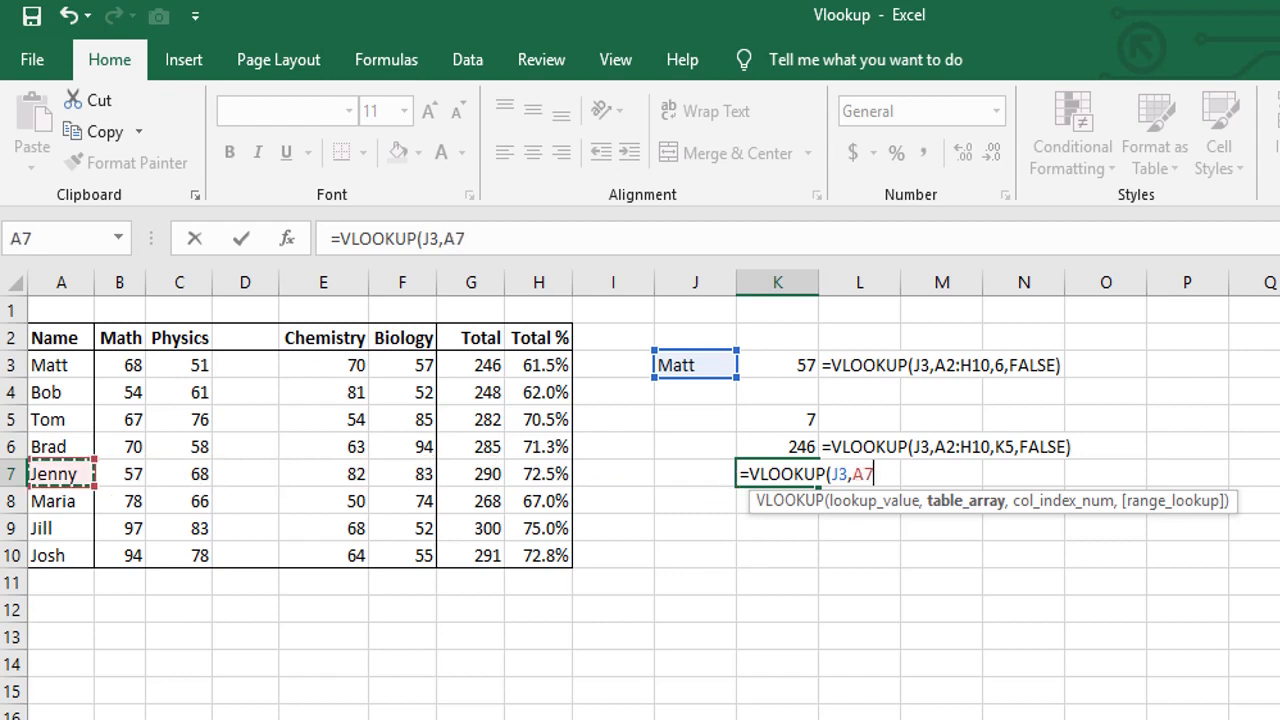
pyautogui.moveTo(60, 337); pyautogui.dragTo(570, 560)
# Complete the K7 formula with COLUMN(G2) as the column index number and FALSE for an exact match
pyautogui.write(',col')
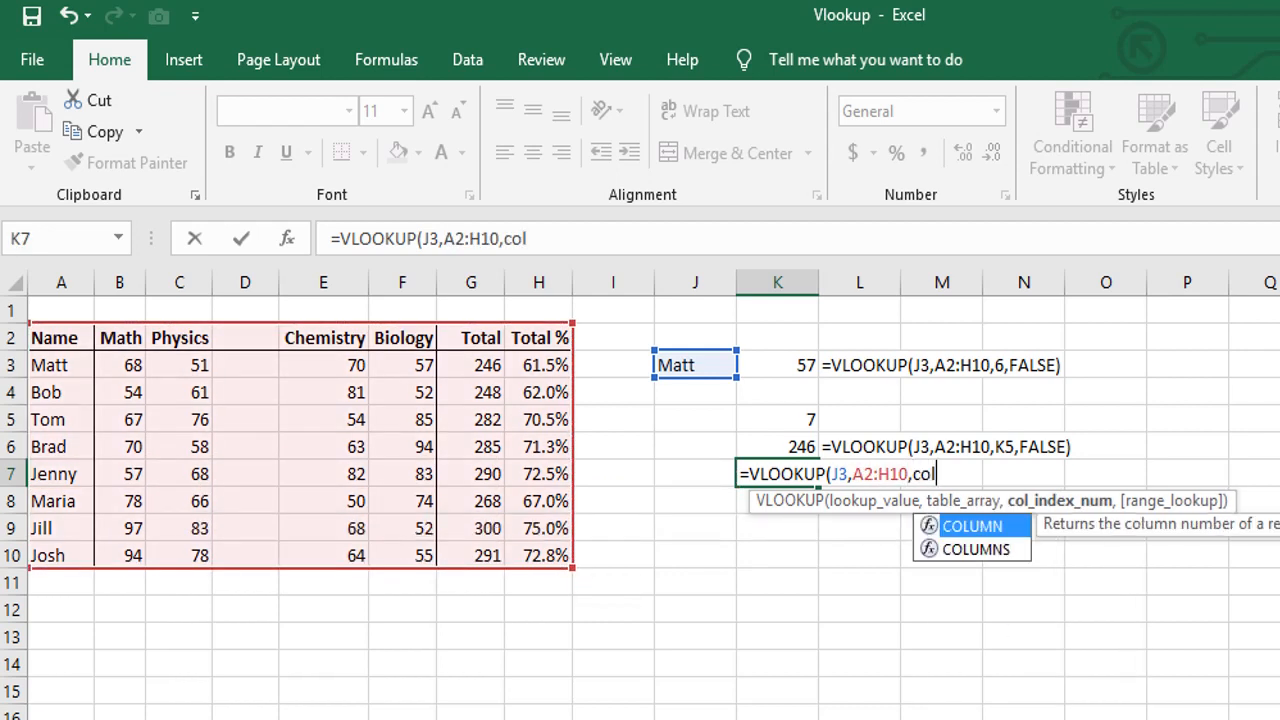
pyautogui.press('Tab')
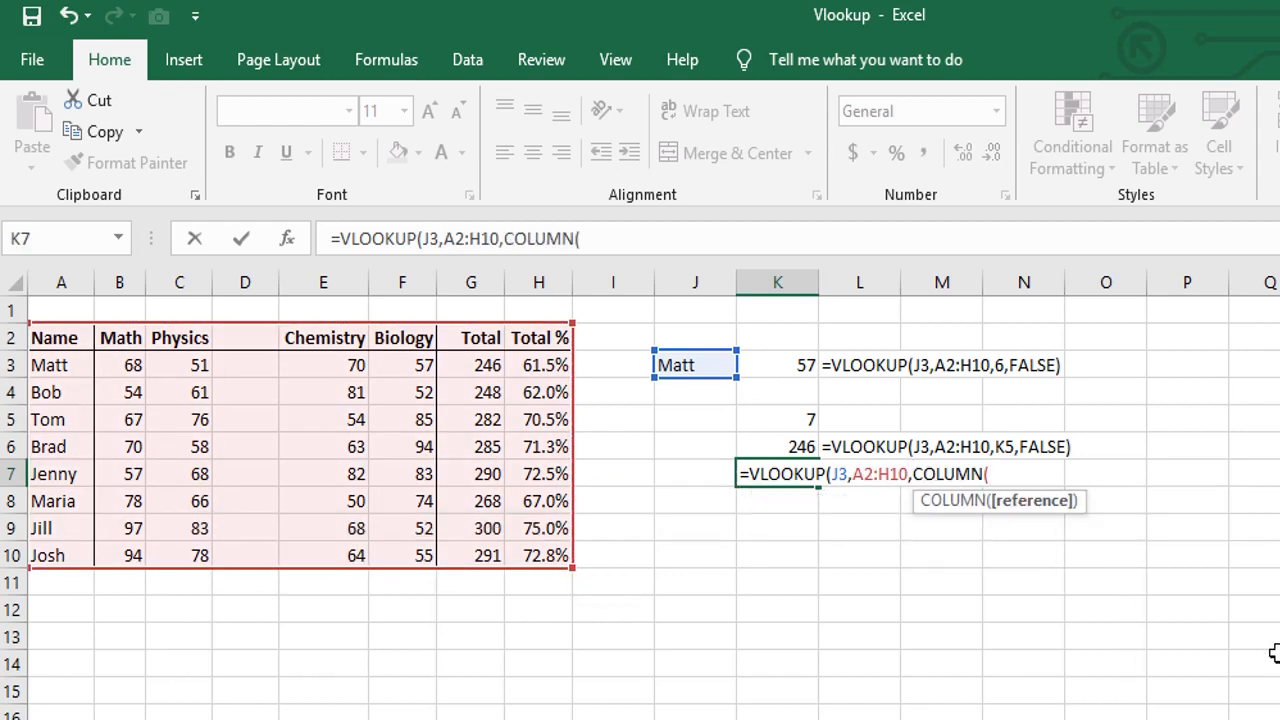
pyautogui.click(486, 335)
pyautogui.write('),')
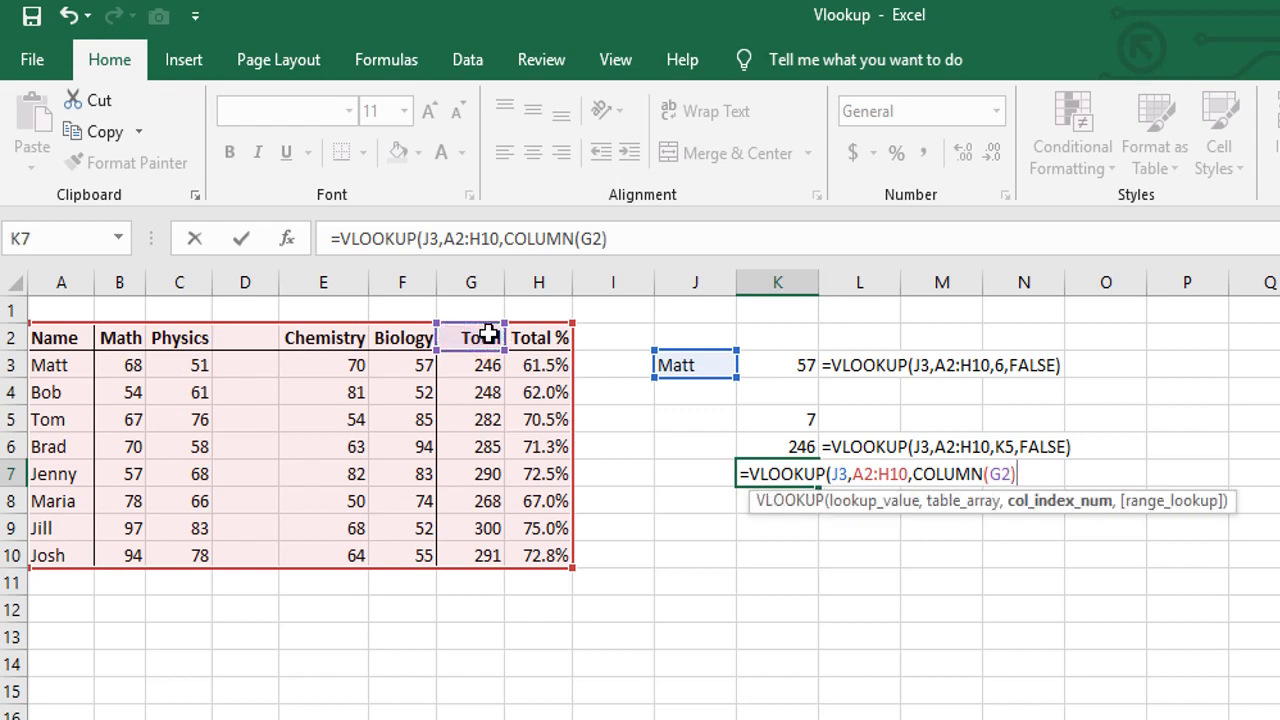
pyautogui.press('Tab')
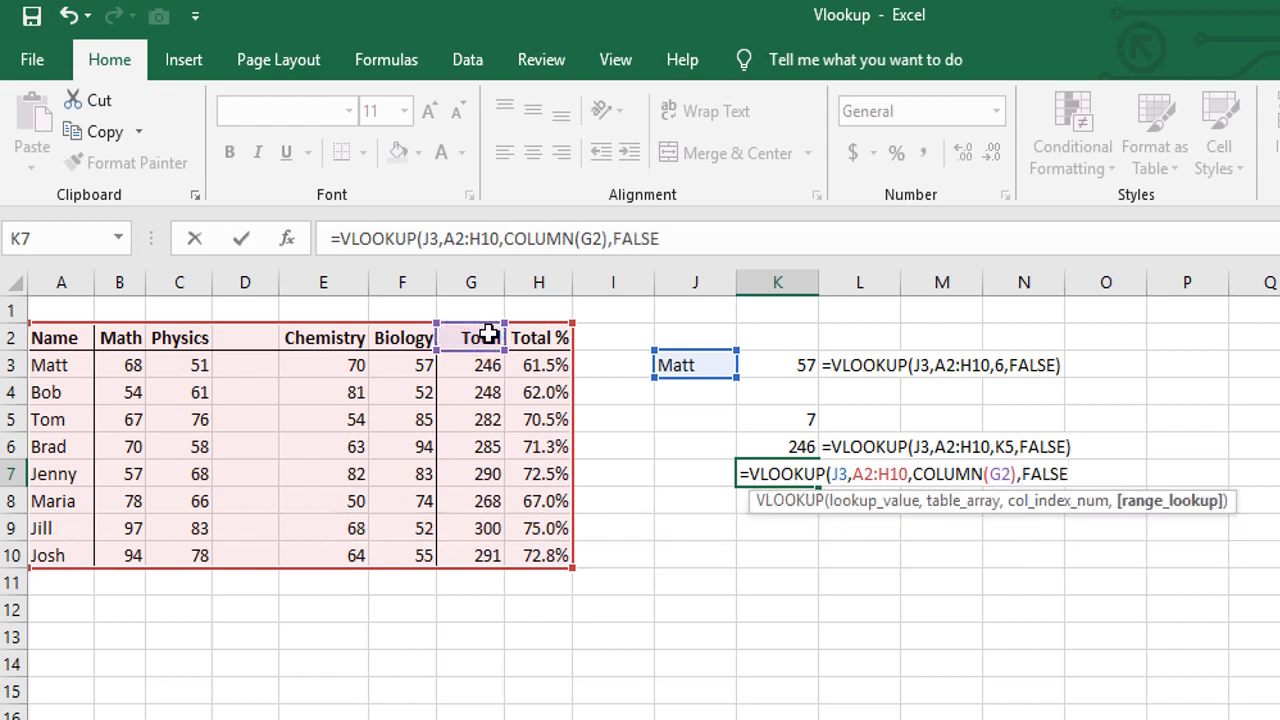
pyautogui.write(')')
pyautogui.press('Return')
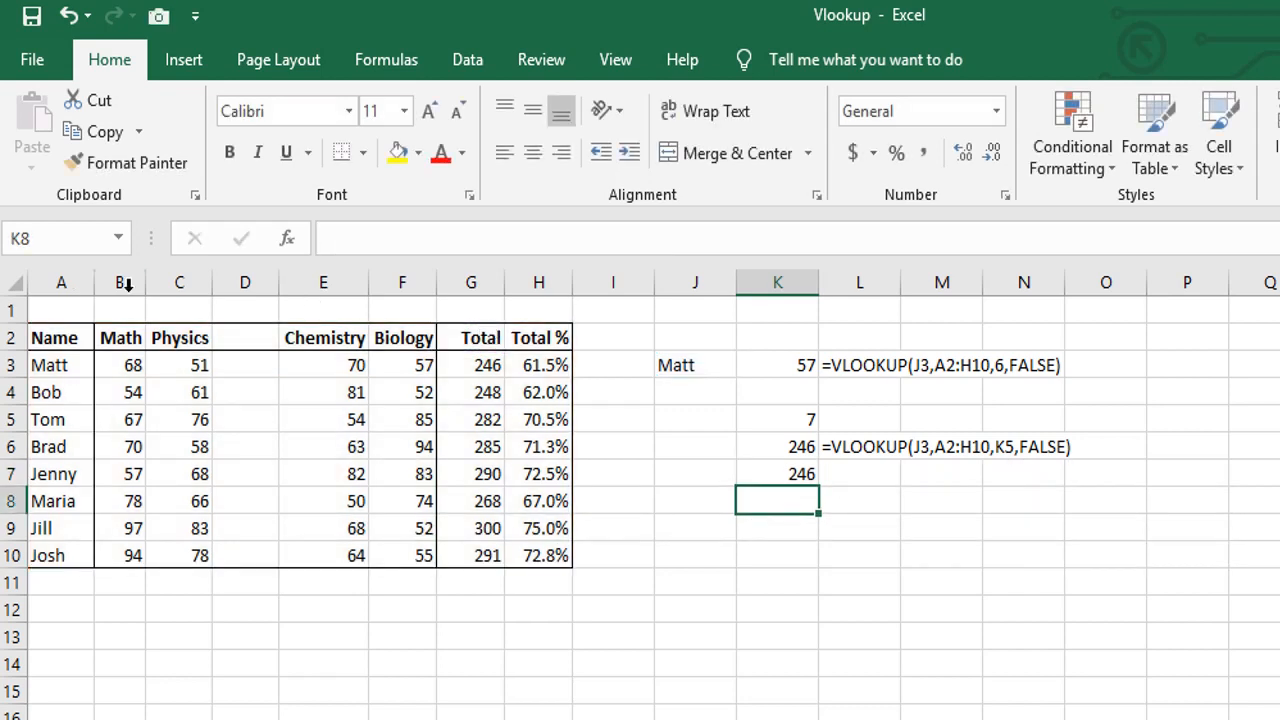
# Copy the FORMULATEXT formula from L6 into L7 to show the K7 formula as text
pyautogui.click(860, 477)
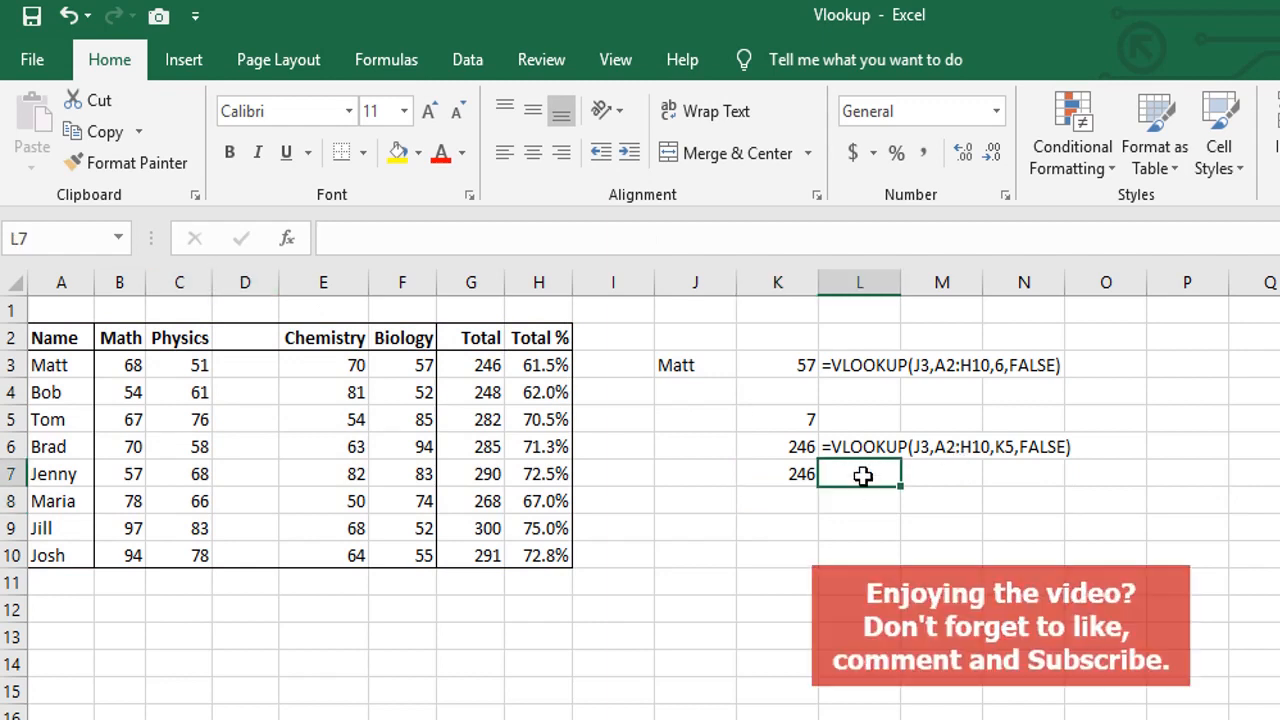
pyautogui.write('=')
pyautogui.press('Escape')
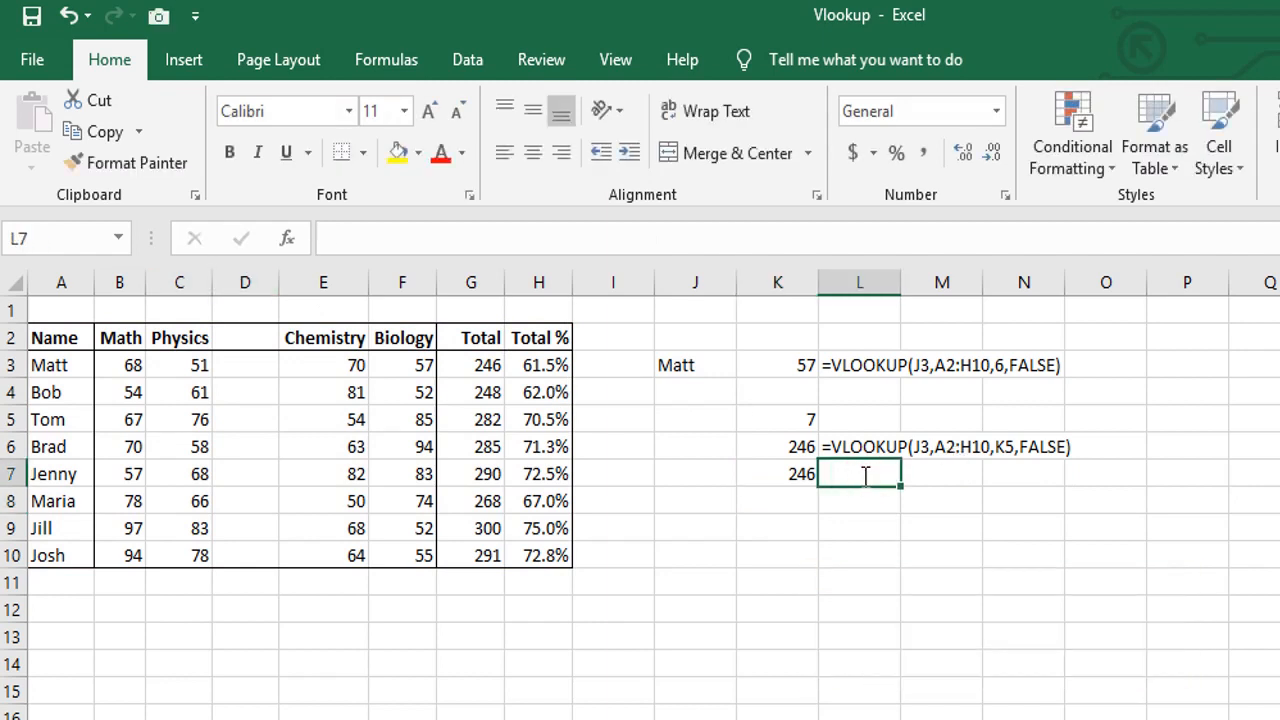
pyautogui.press('Up')
pyautogui.hotkey('ctrl', 'c')
pyautogui.press('Down')
pyautogui.hotkey('ctrl', 'v')
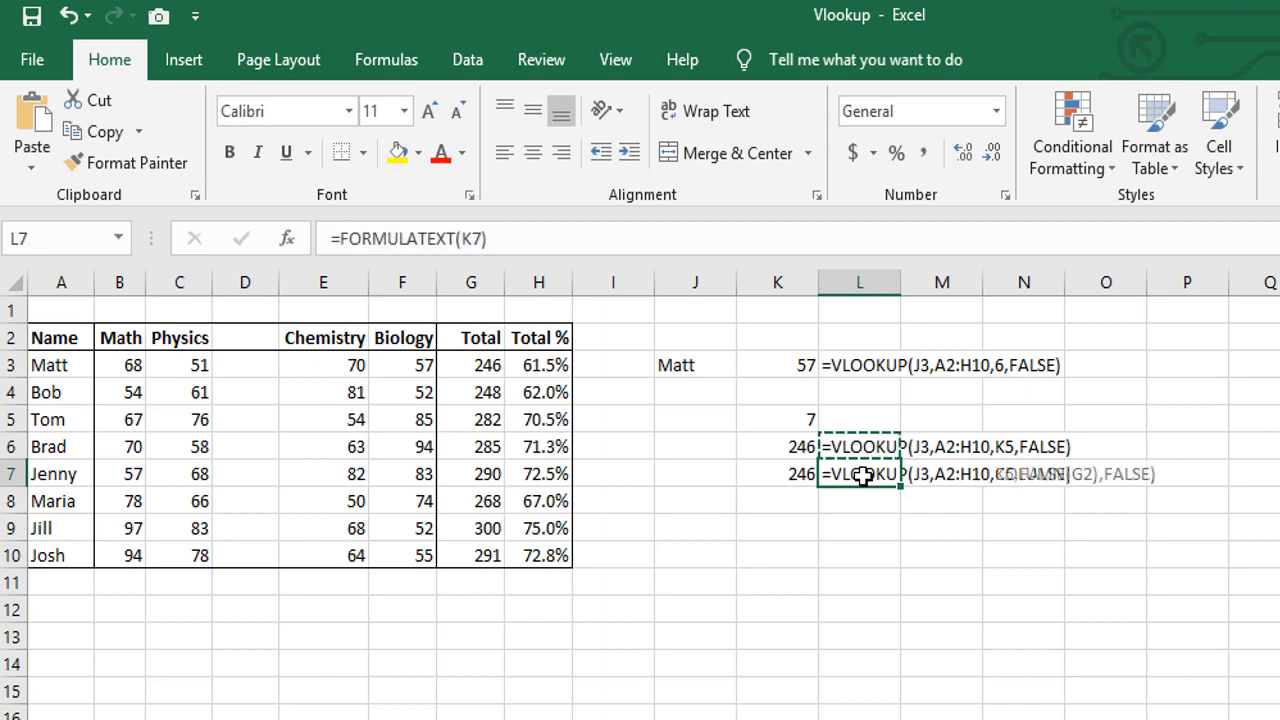
pyautogui.press('Escape')
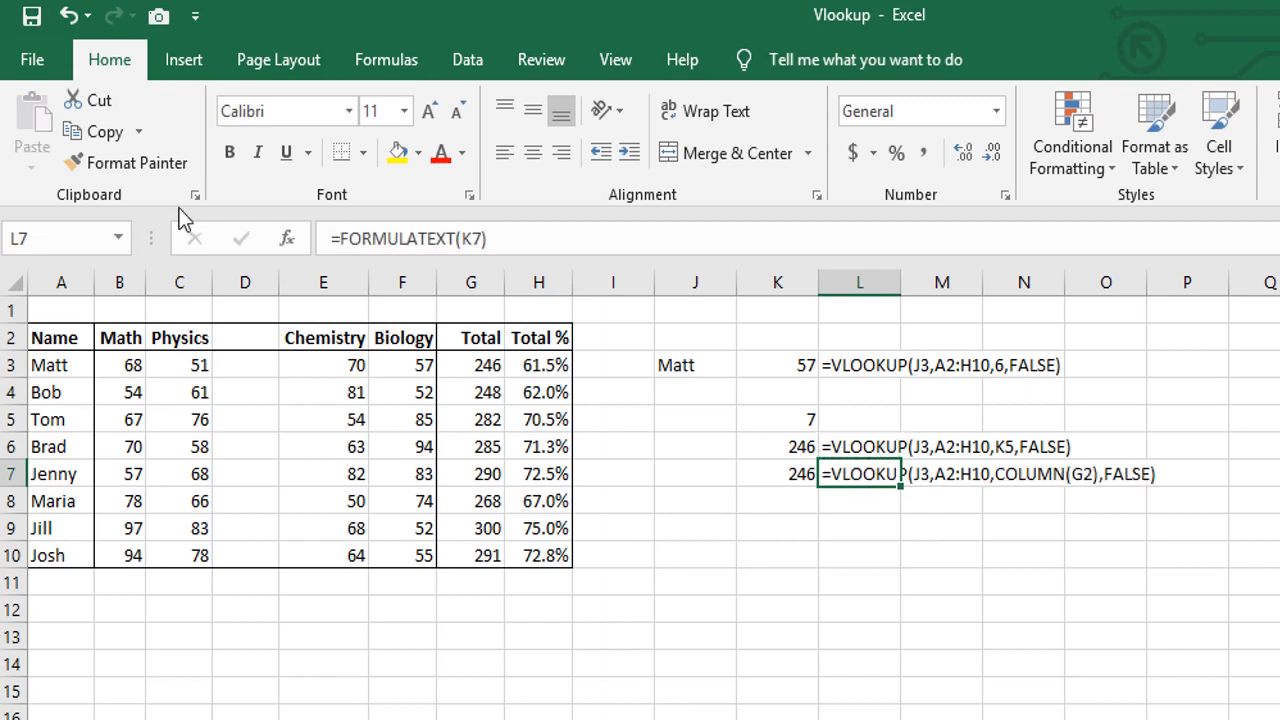
# Insert another blank column before column D, and delete the two blank columns D and E from the table
pyautogui.click(245, 280)
pyautogui.hotkey('ctrl', 'shift', '+')
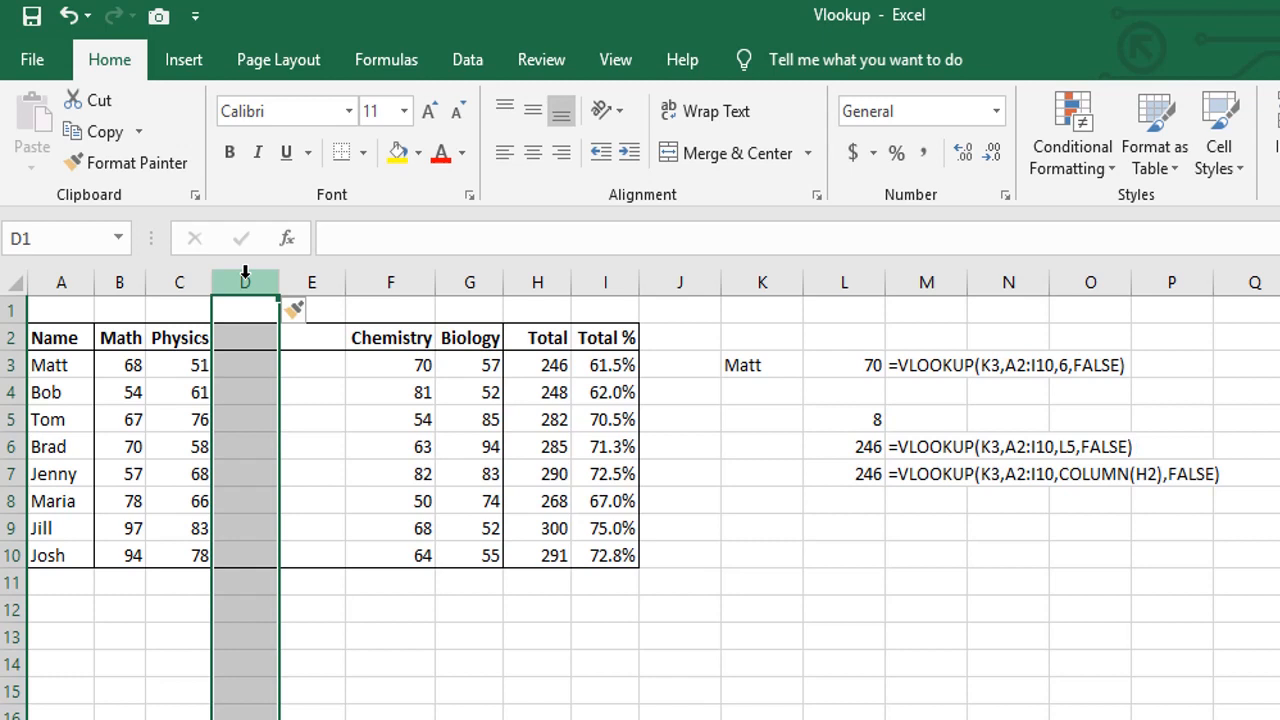
pyautogui.moveTo(245, 272); pyautogui.dragTo(309, 278)
pyautogui.hotkey('ctrl', '-')
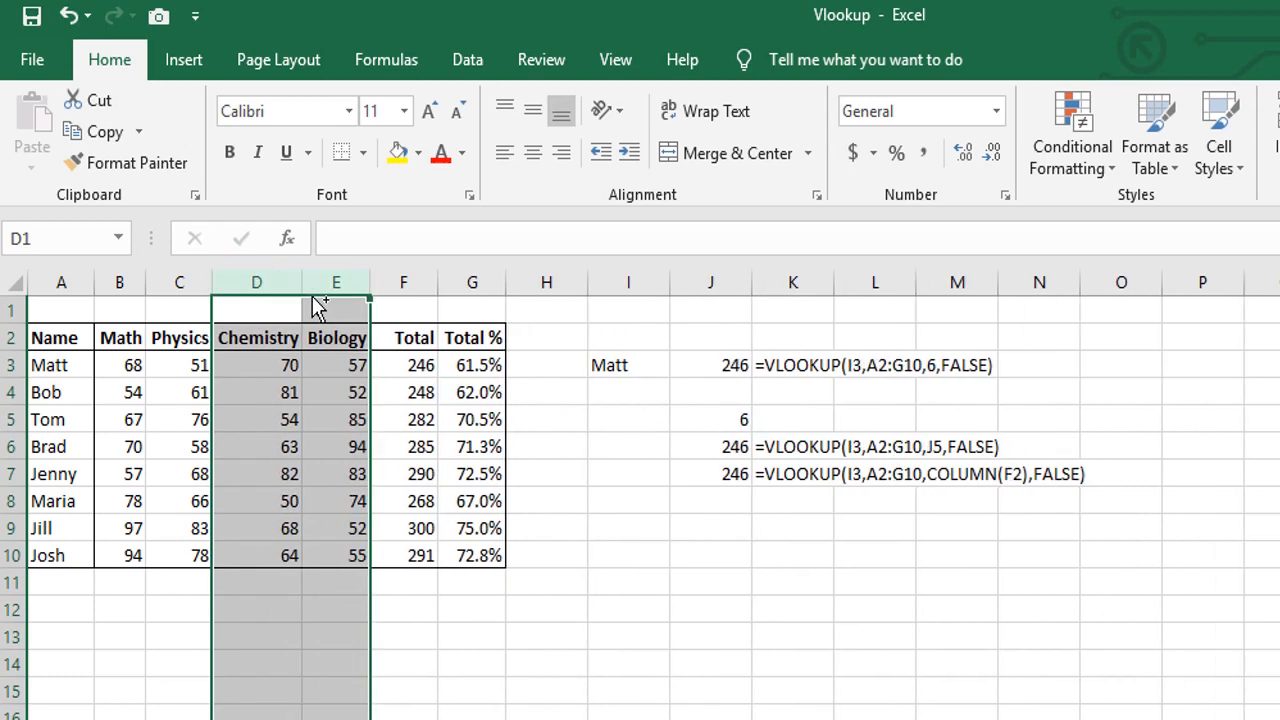
pyautogui.click(672, 588)
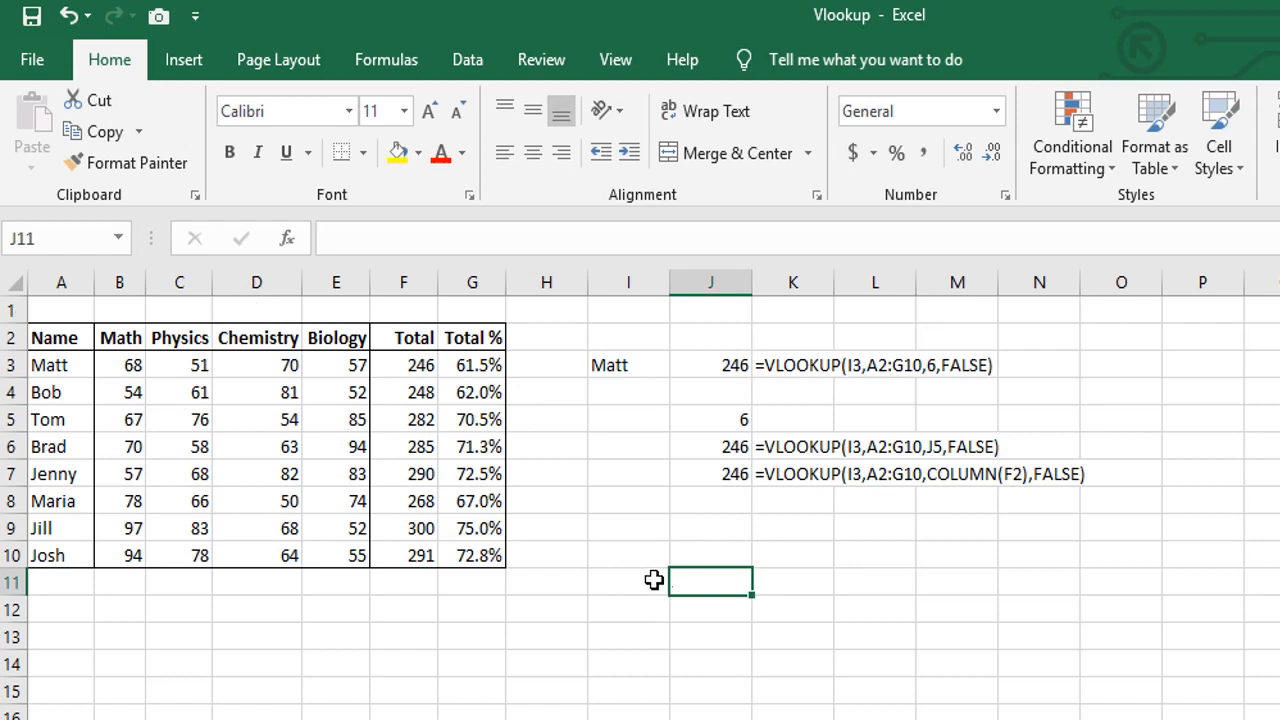
# Insert two blank columns before the table's Name column, and check the formulas in L5 and L6
pyautogui.click(61, 283)
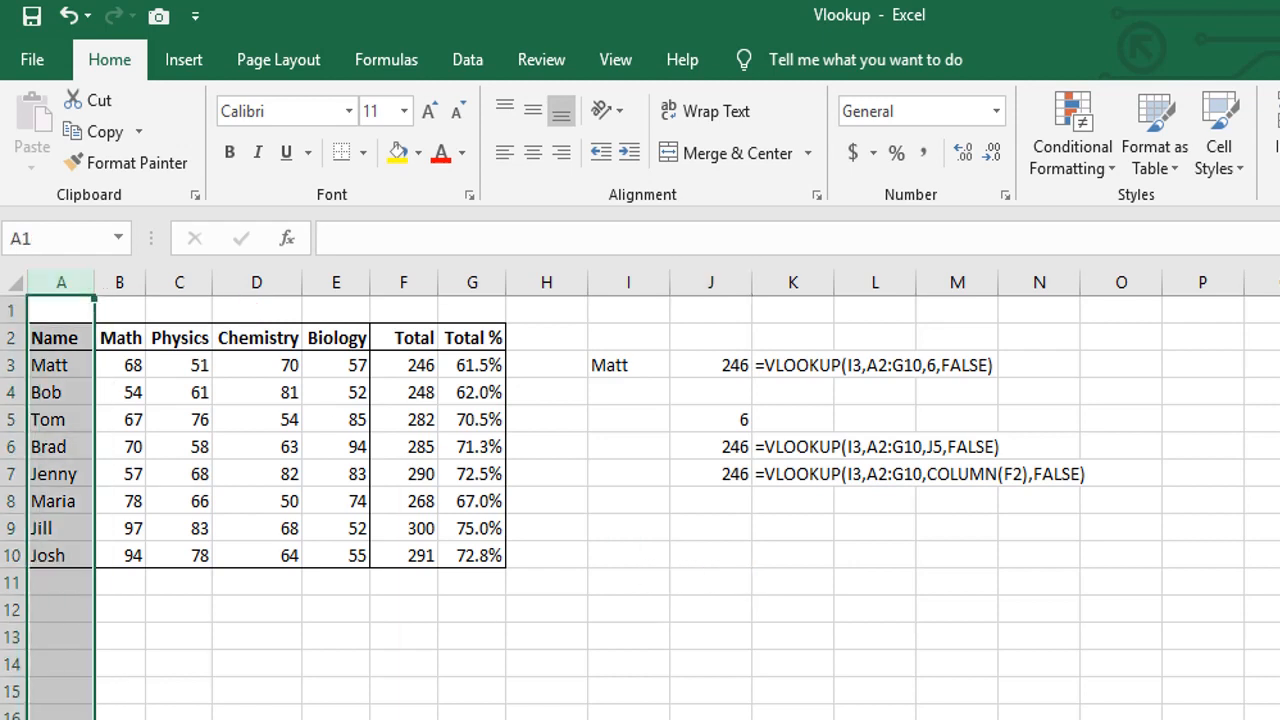
pyautogui.hotkey('ctrl', '+')
pyautogui.hotkey('ctrl', '+')
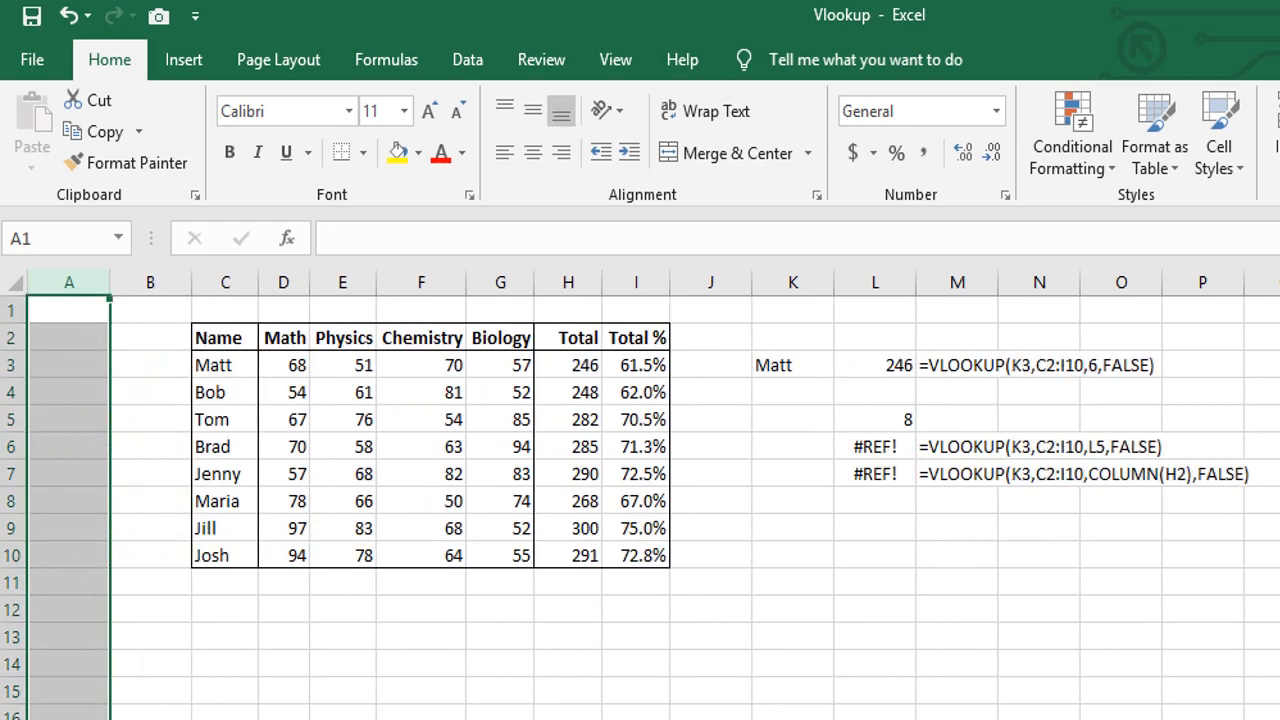
pyautogui.click(889, 420)
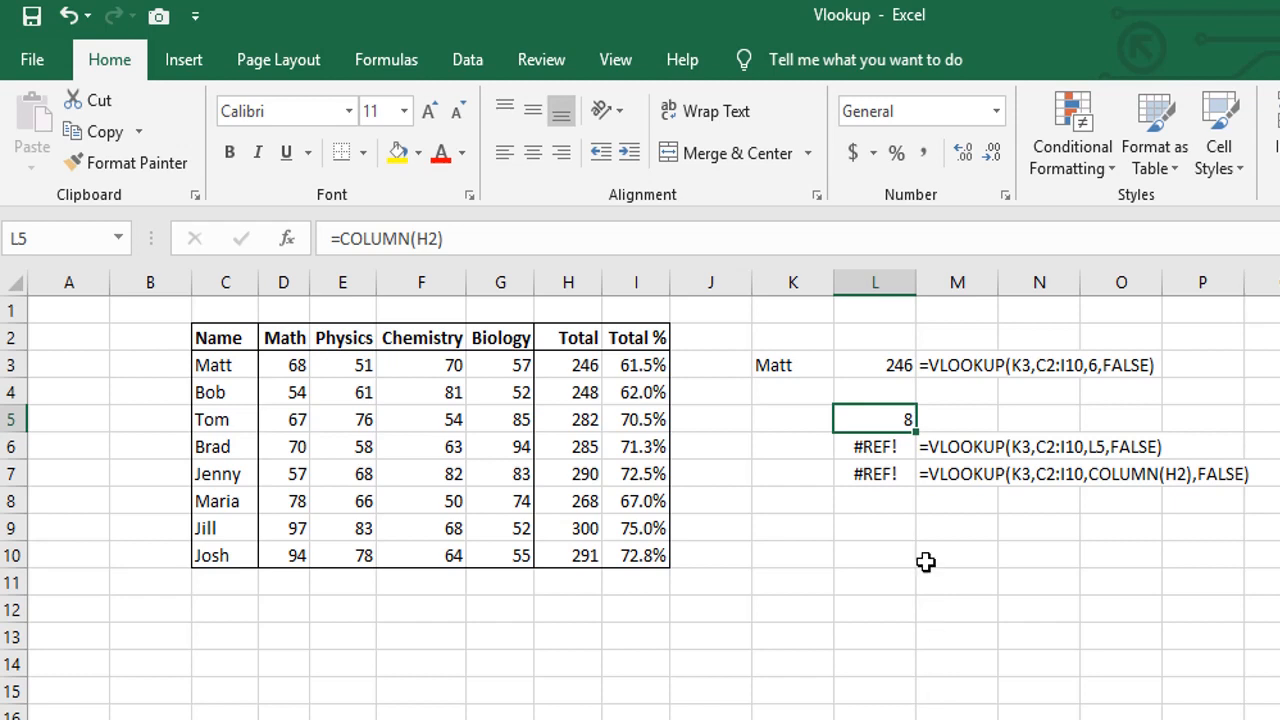
pyautogui.click(893, 440)
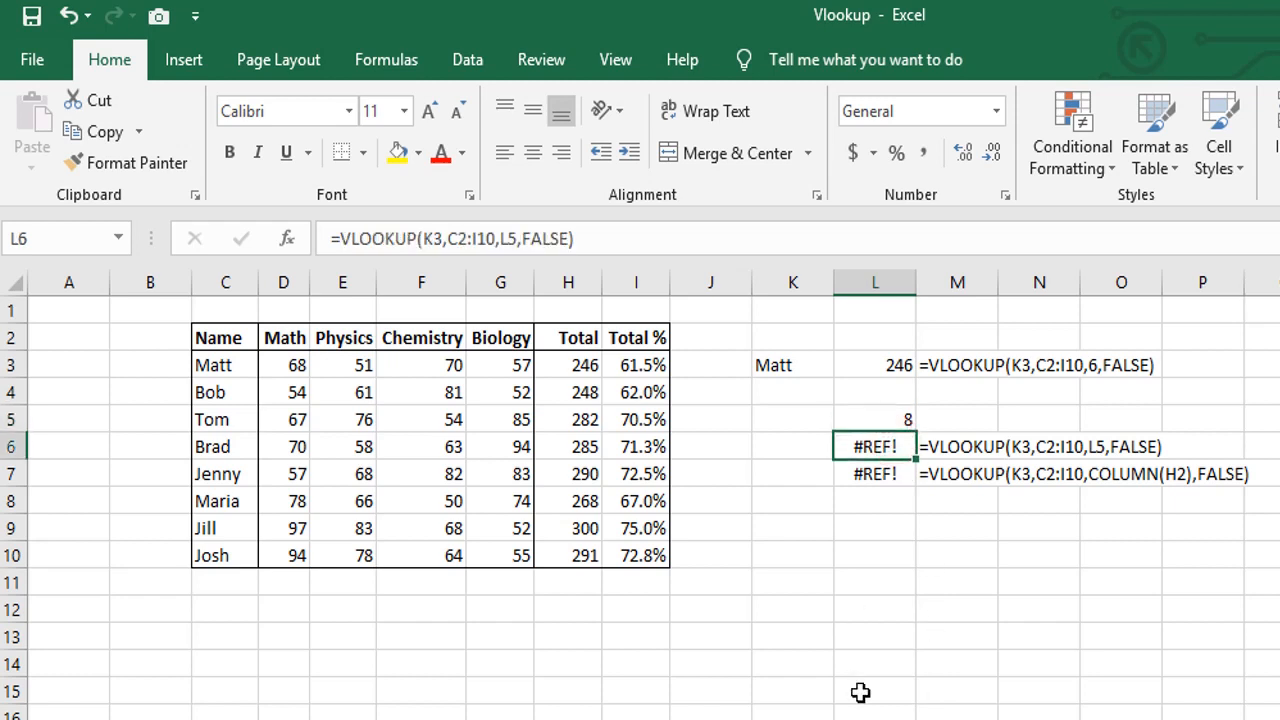
# Enter =COLUMN(H2) in cell L9 to get the column number of the Total header
pyautogui.click(882, 522)
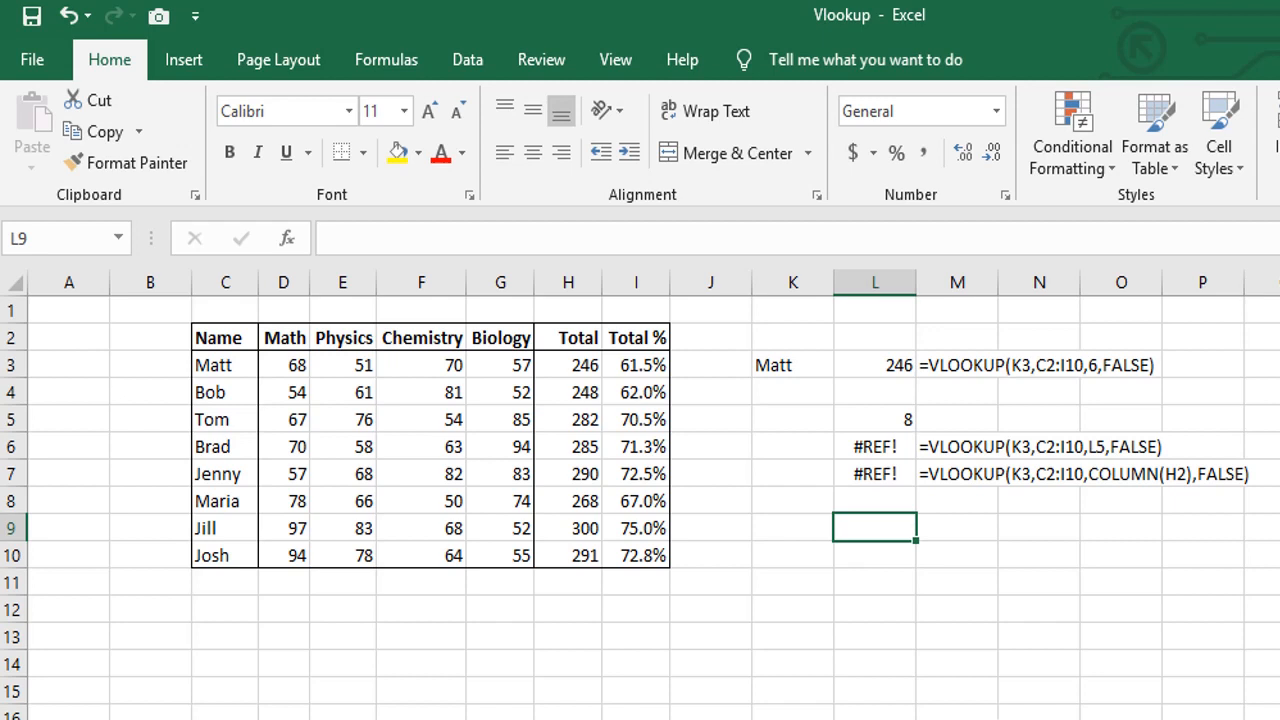
pyautogui.write('=col')
pyautogui.press('Tab')
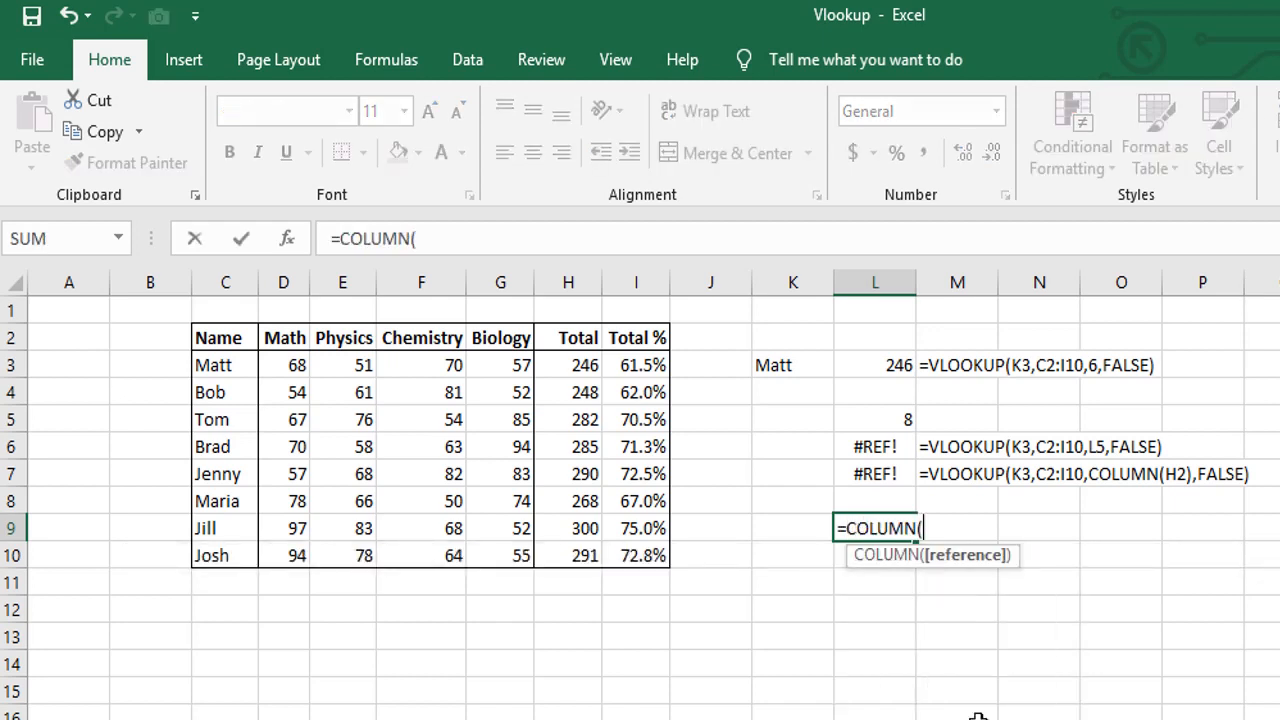
pyautogui.click(554, 339)
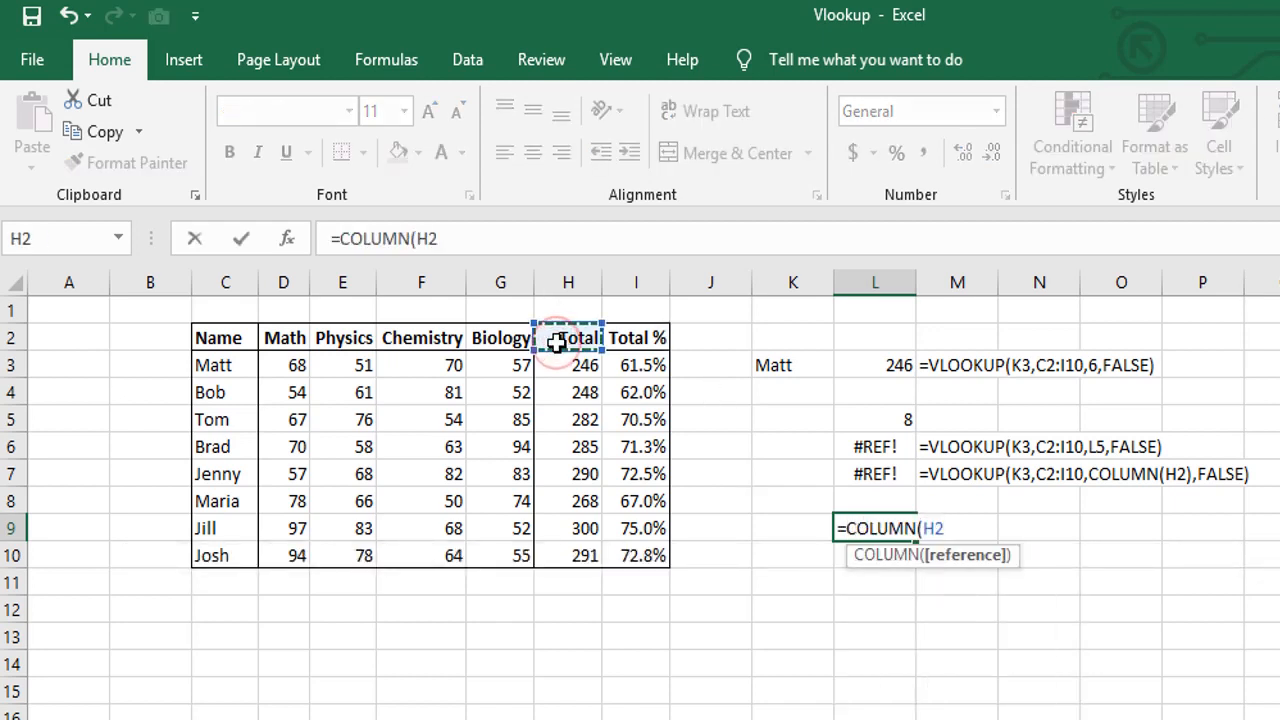
pyautogui.write(')')
pyautogui.press('Return')
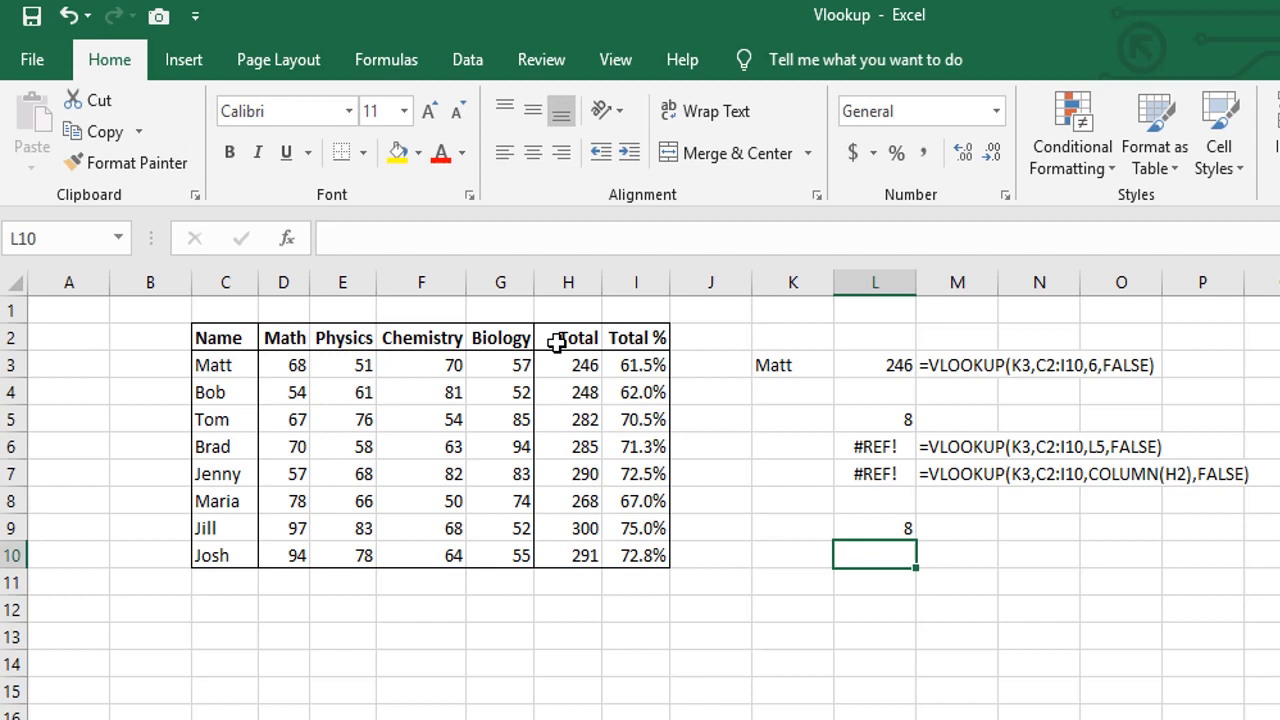
# Enter =COLUMN(C2) in cell L10 to get the column number of the Name header
pyautogui.write('=col')
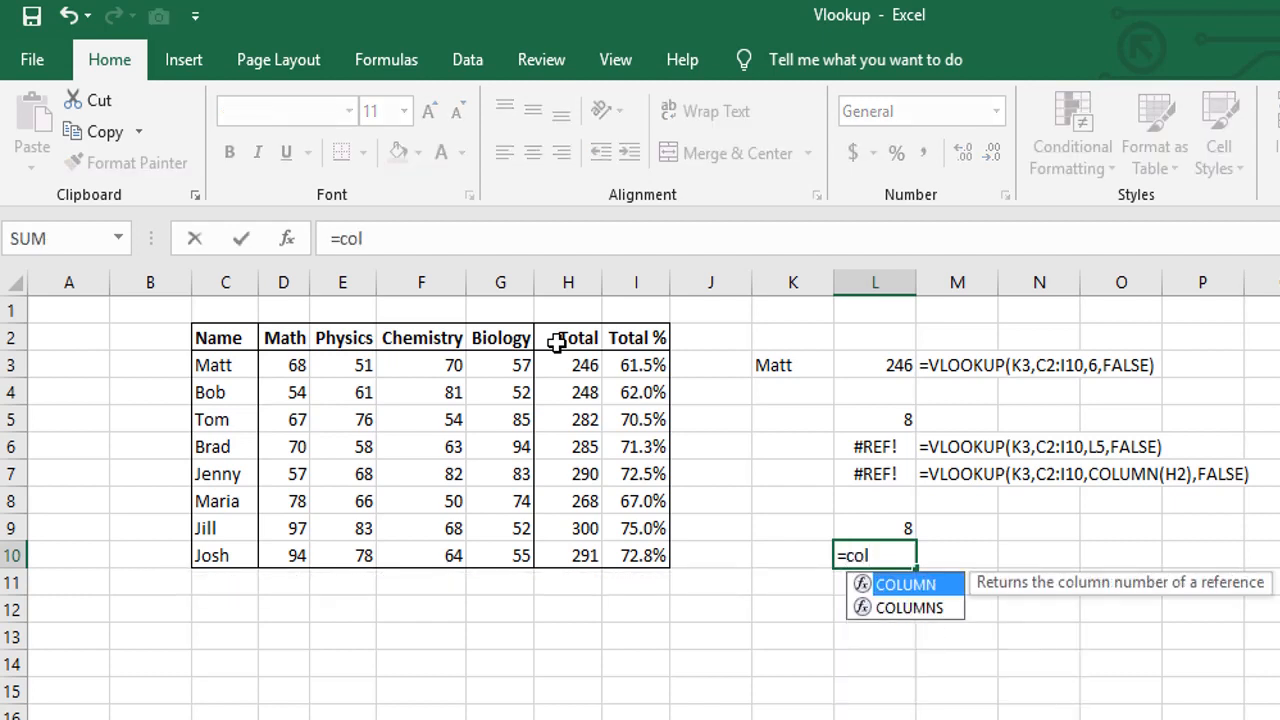
pyautogui.press('Tab')
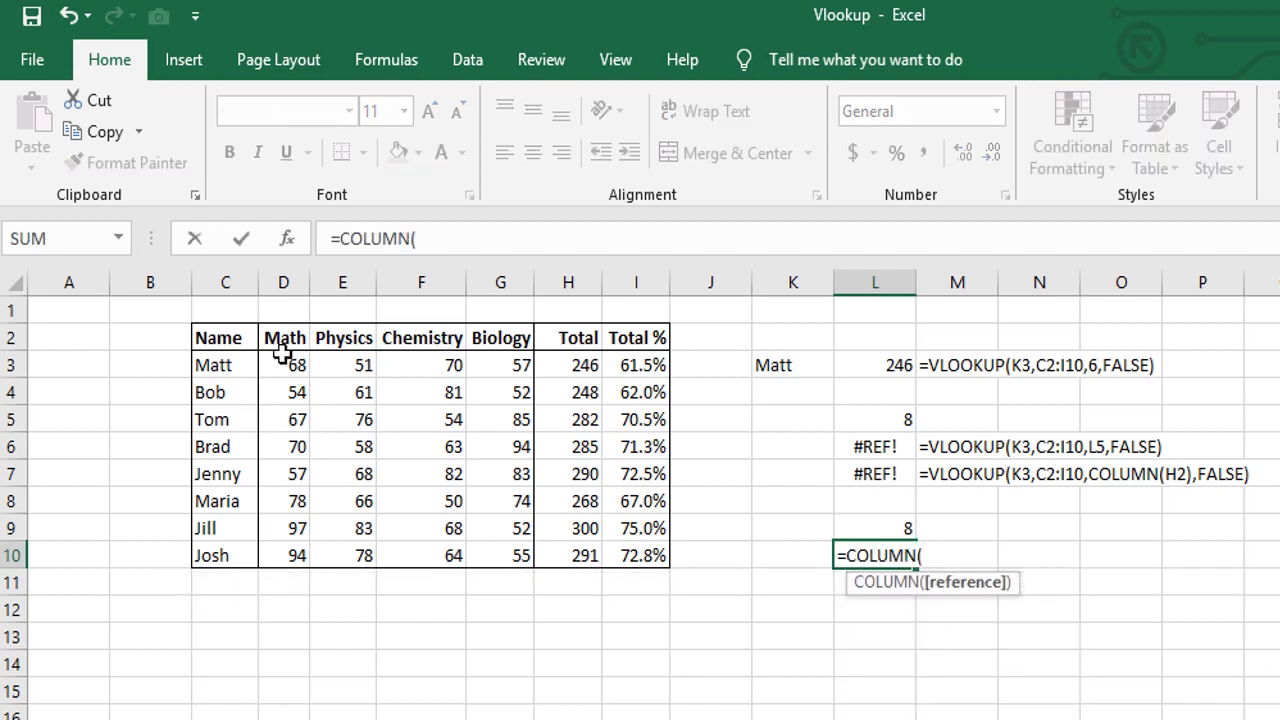
pyautogui.click(224, 334)
pyautogui.write(')')
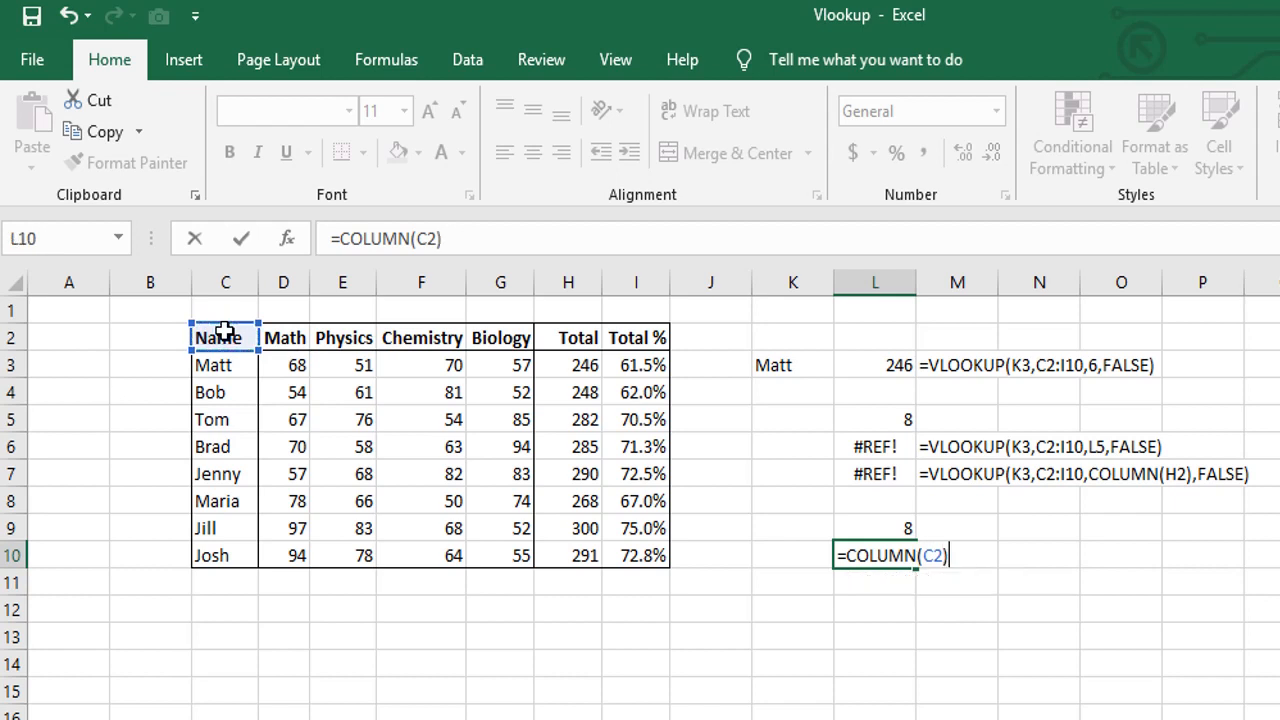
pyautogui.press('Return')
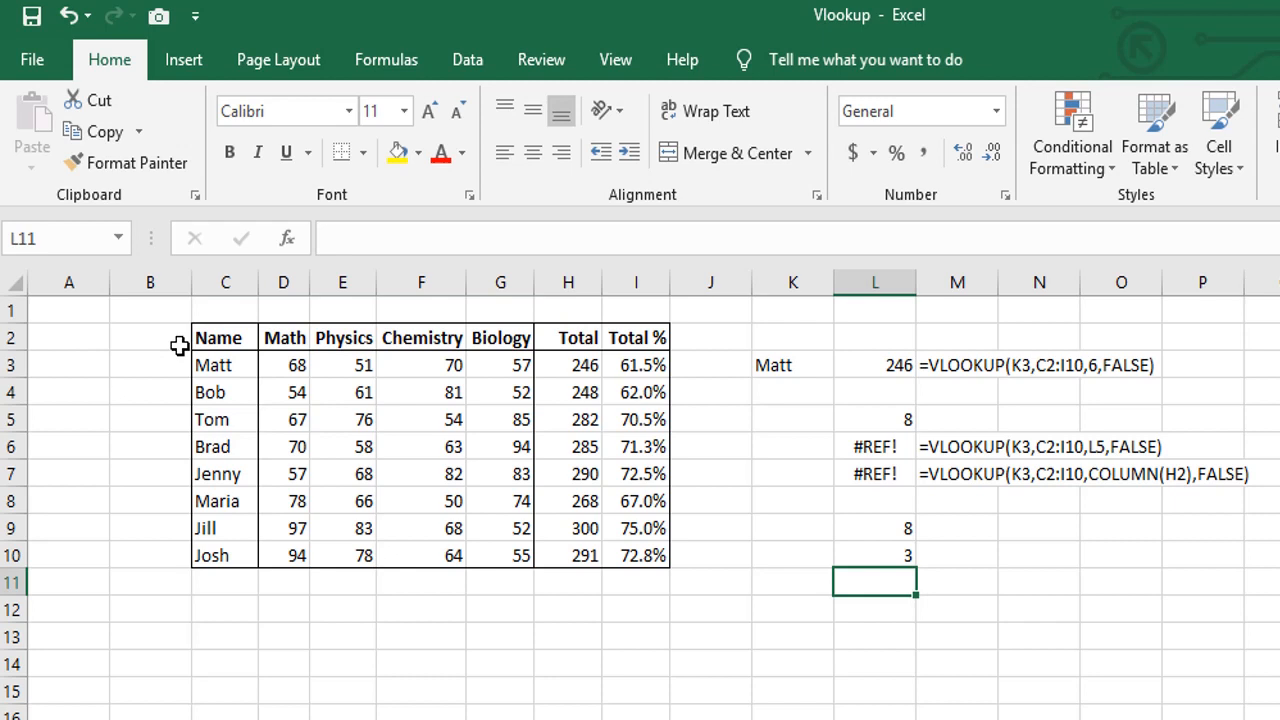
# Start a VLOOKUP formula in cell L11 with K3 as the lookup value and C2:I10 as the table array
pyautogui.write('=')
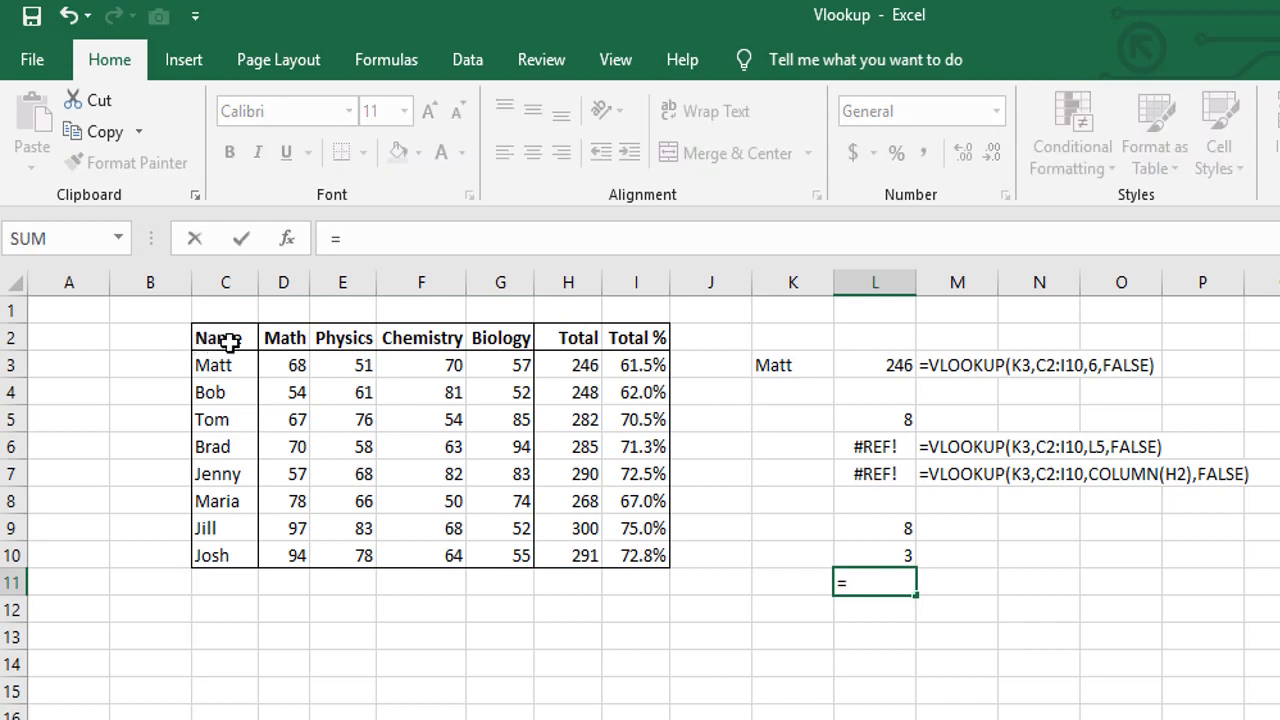
pyautogui.write('vlo')
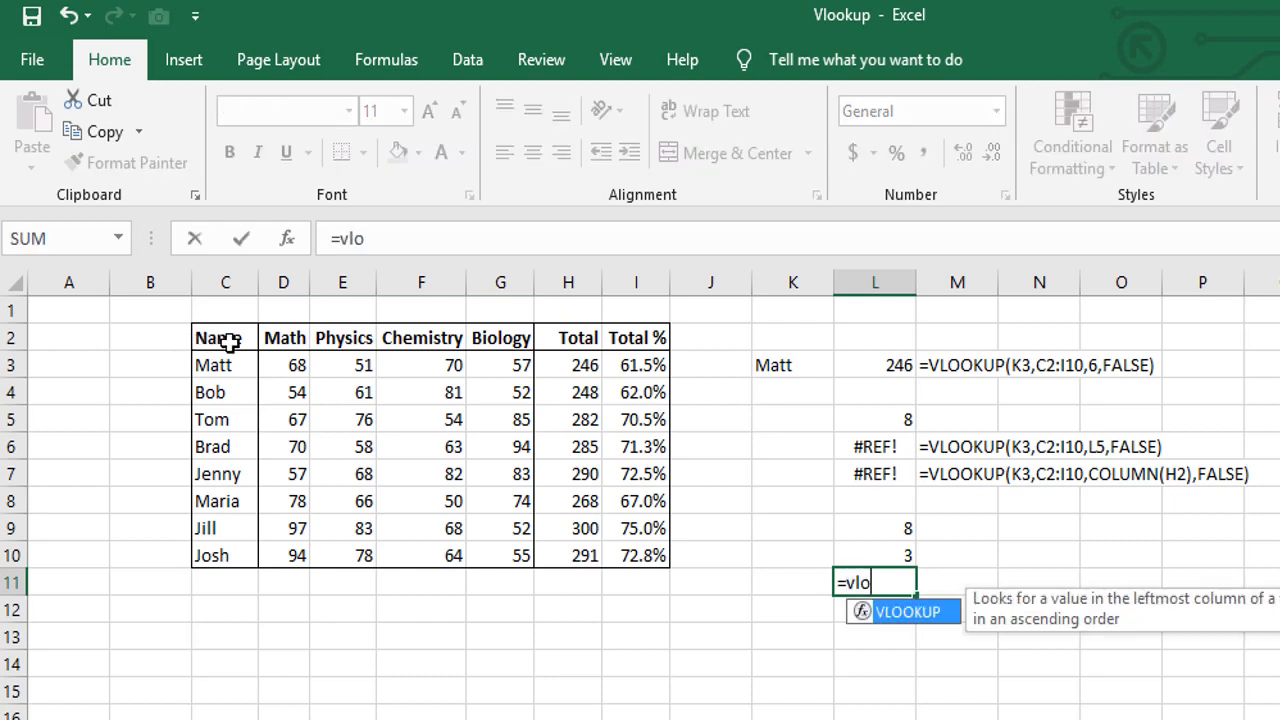
pyautogui.press('Tab')
pyautogui.click(770, 368)
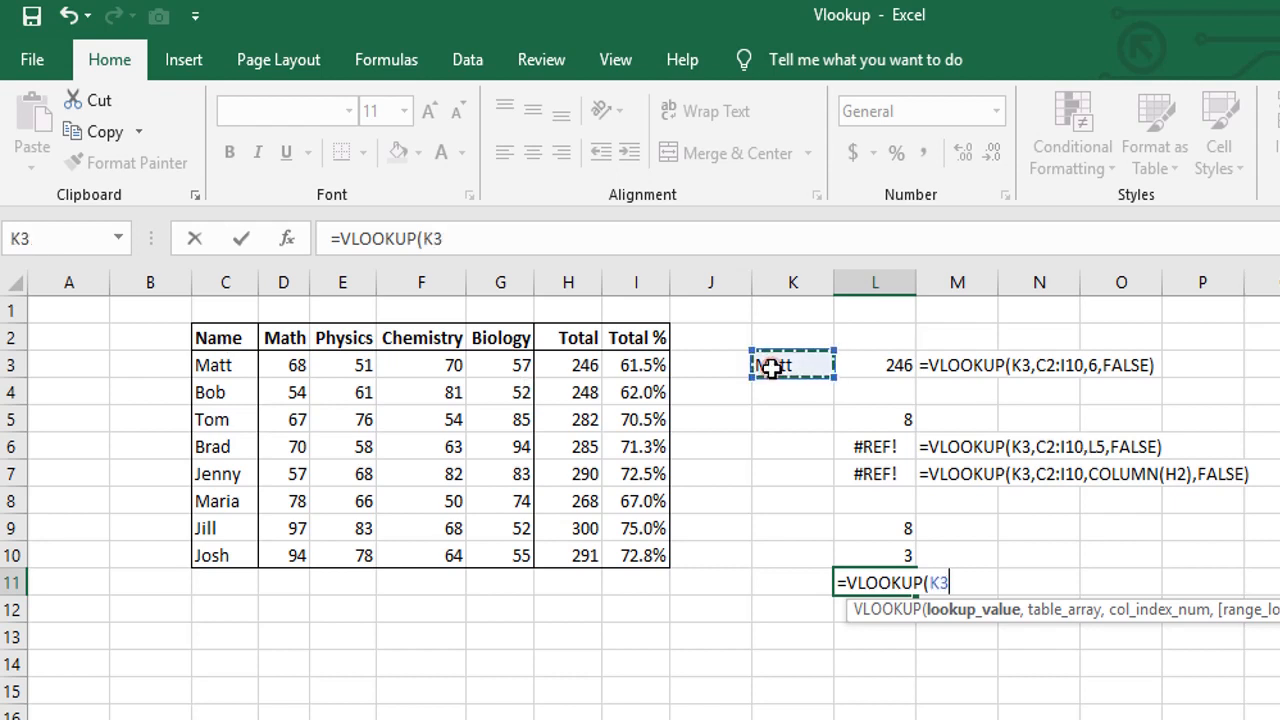
pyautogui.write(',')
pyautogui.moveTo(526, 518); pyautogui.dragTo(634, 548)
pyautogui.write(',')
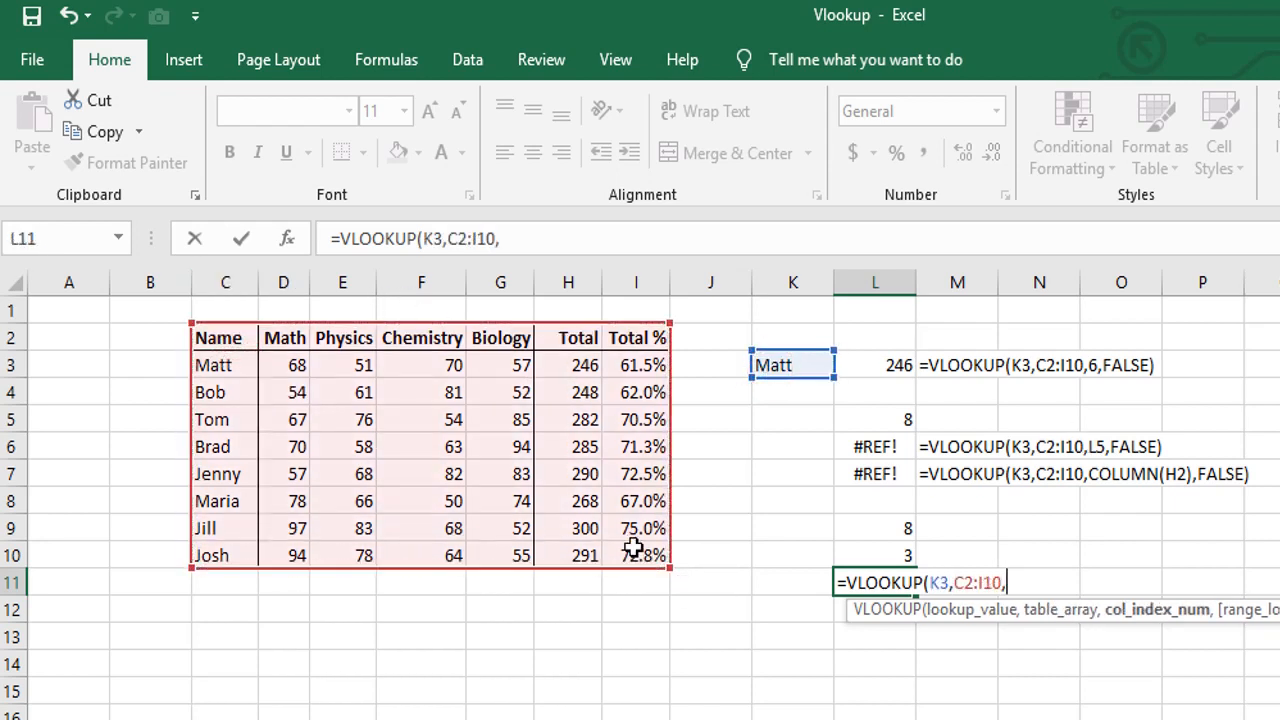
# Complete the L11 formula with (L9-L10) as the column index number and FALSE for an exact match, and review it
pyautogui.write('(')
pyautogui.click(882, 528)
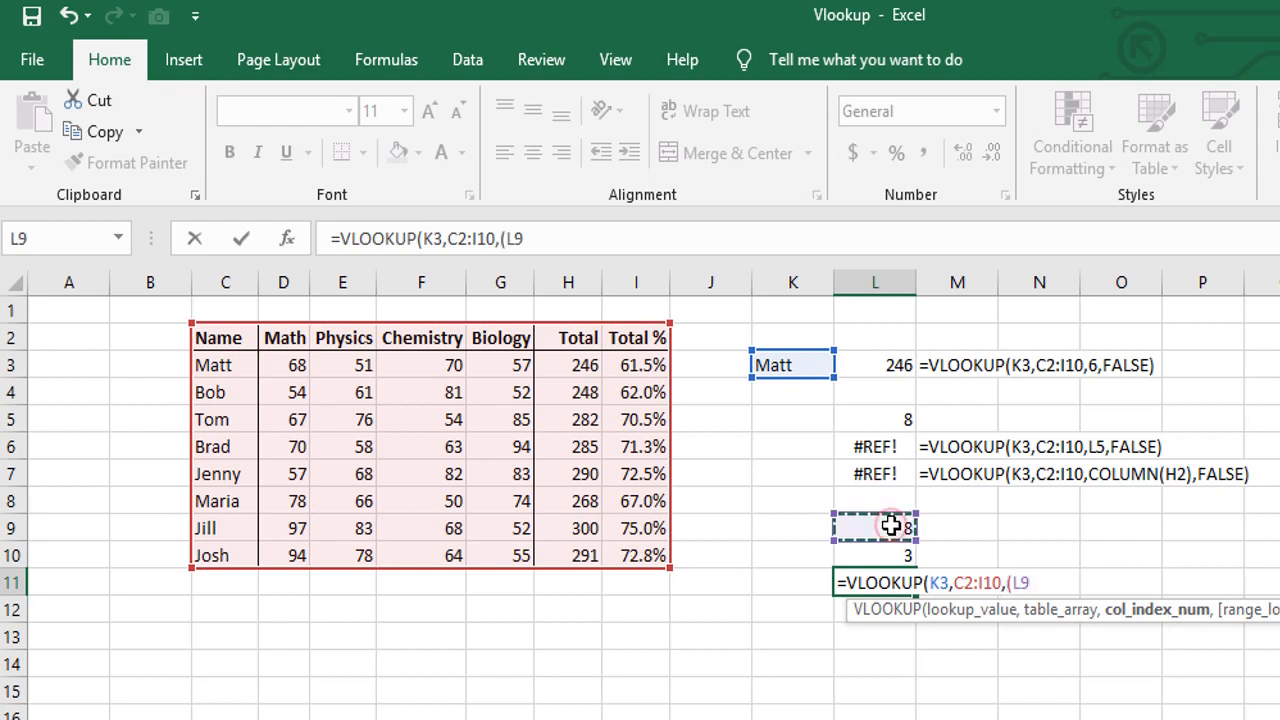
pyautogui.write('-')
pyautogui.click(887, 556)
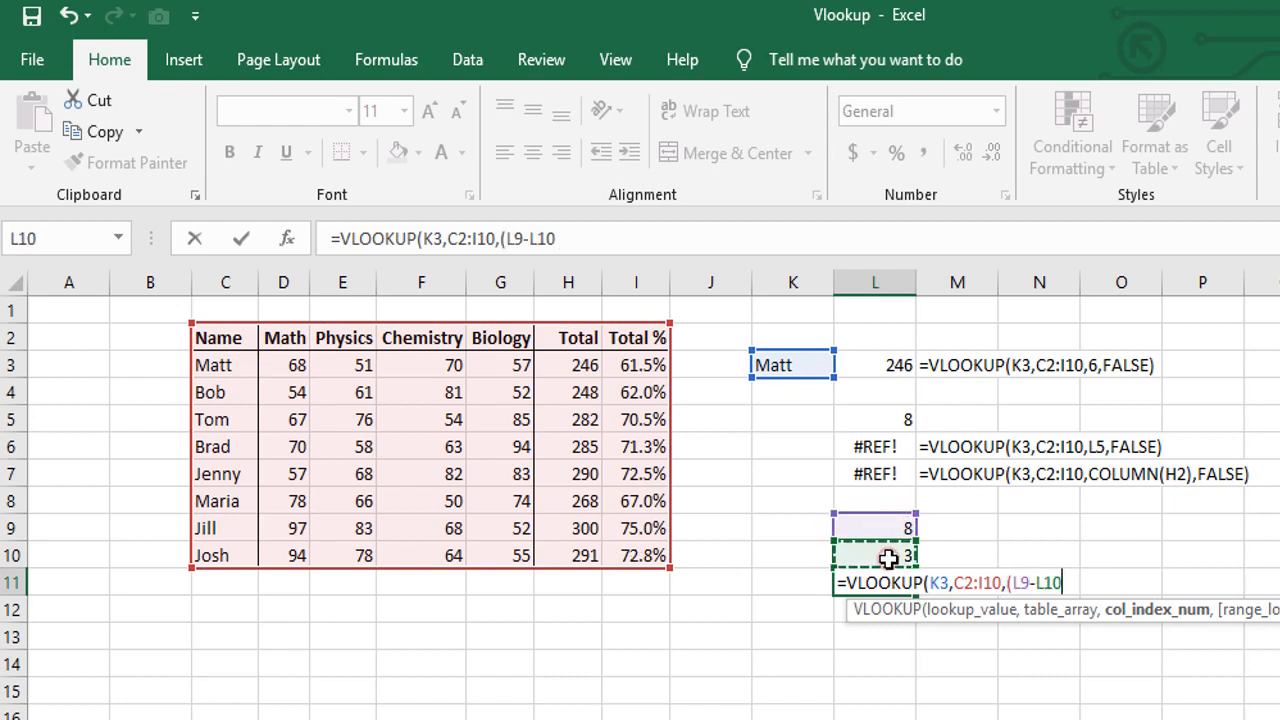
pyautogui.write('),')
pyautogui.press('Down')
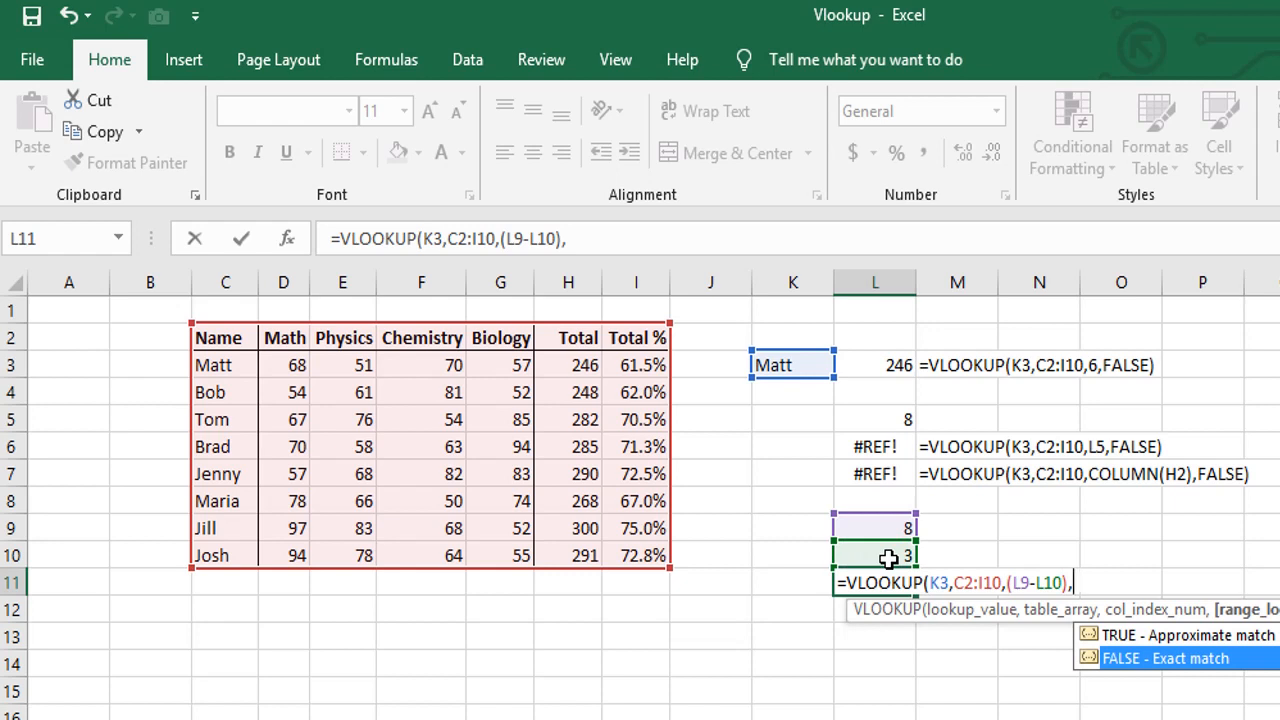
pyautogui.press('Tab')
pyautogui.write(')')
pyautogui.press('Return')
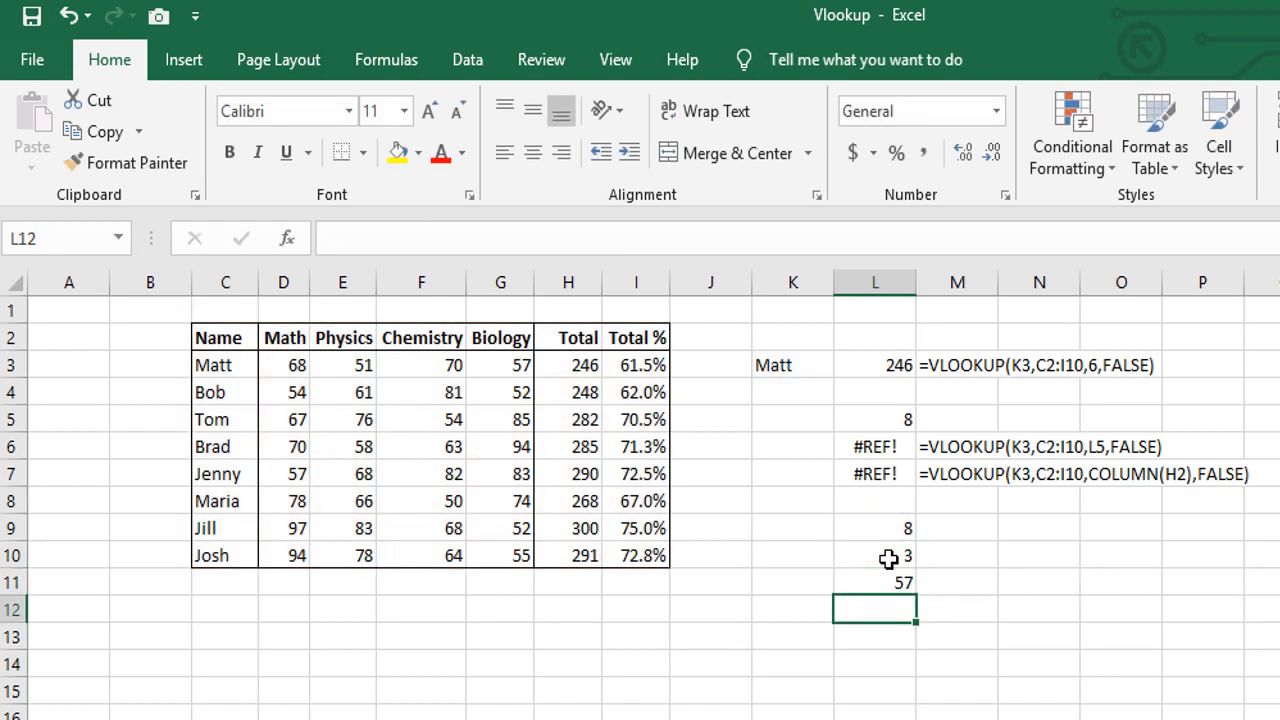
pyautogui.click(890, 582)
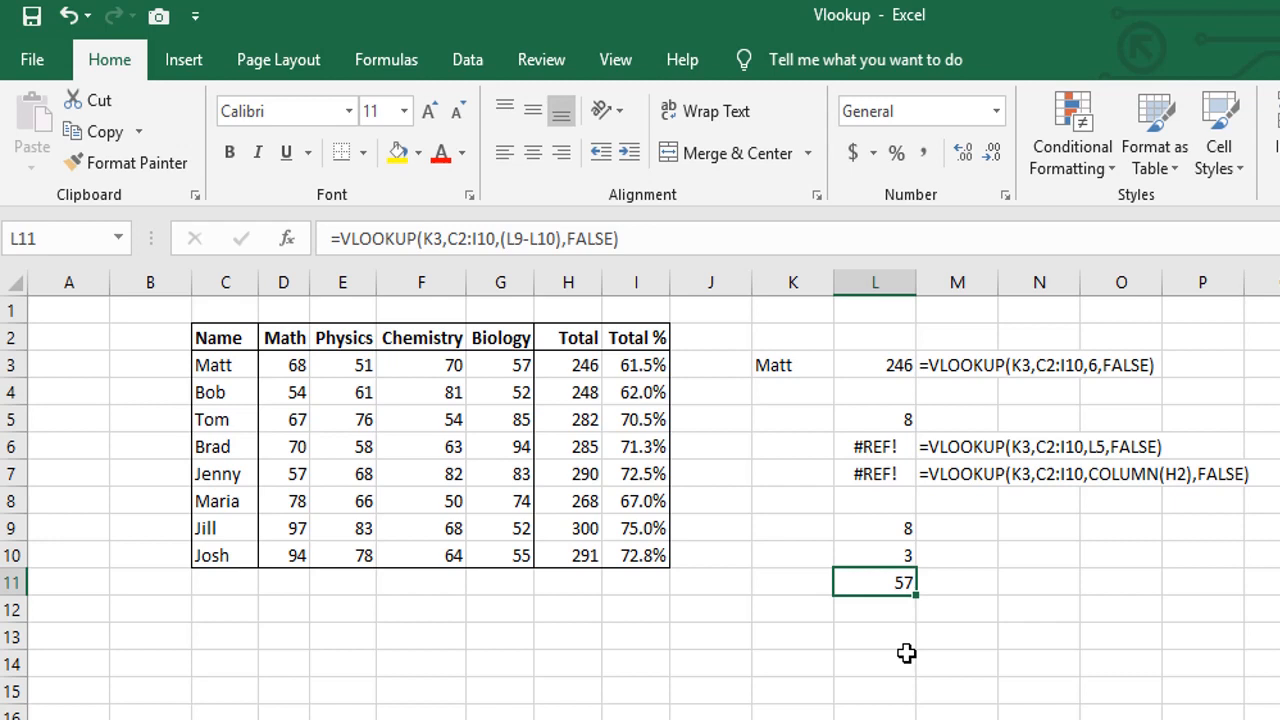
# Enter =L9-L10 in cell M10 to calculate the difference between the two column numbers
pyautogui.click(948, 550)
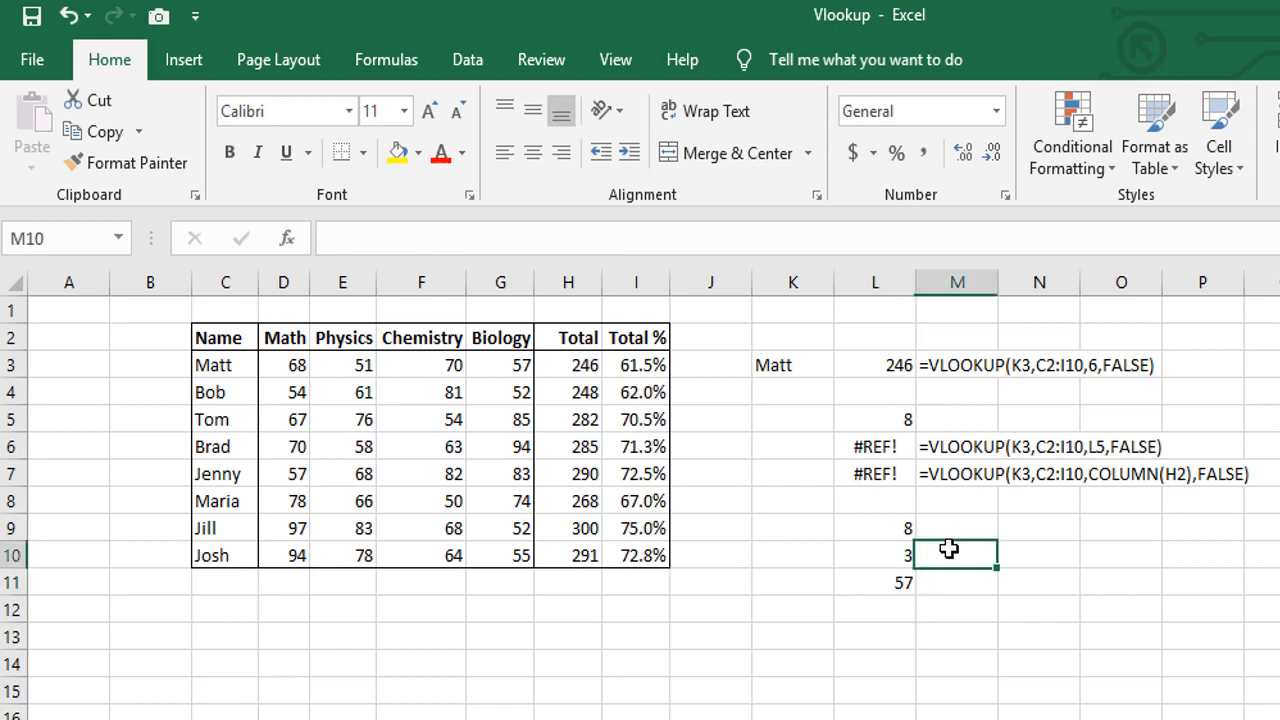
pyautogui.write('=')
pyautogui.press('Left')
pyautogui.press('Up')
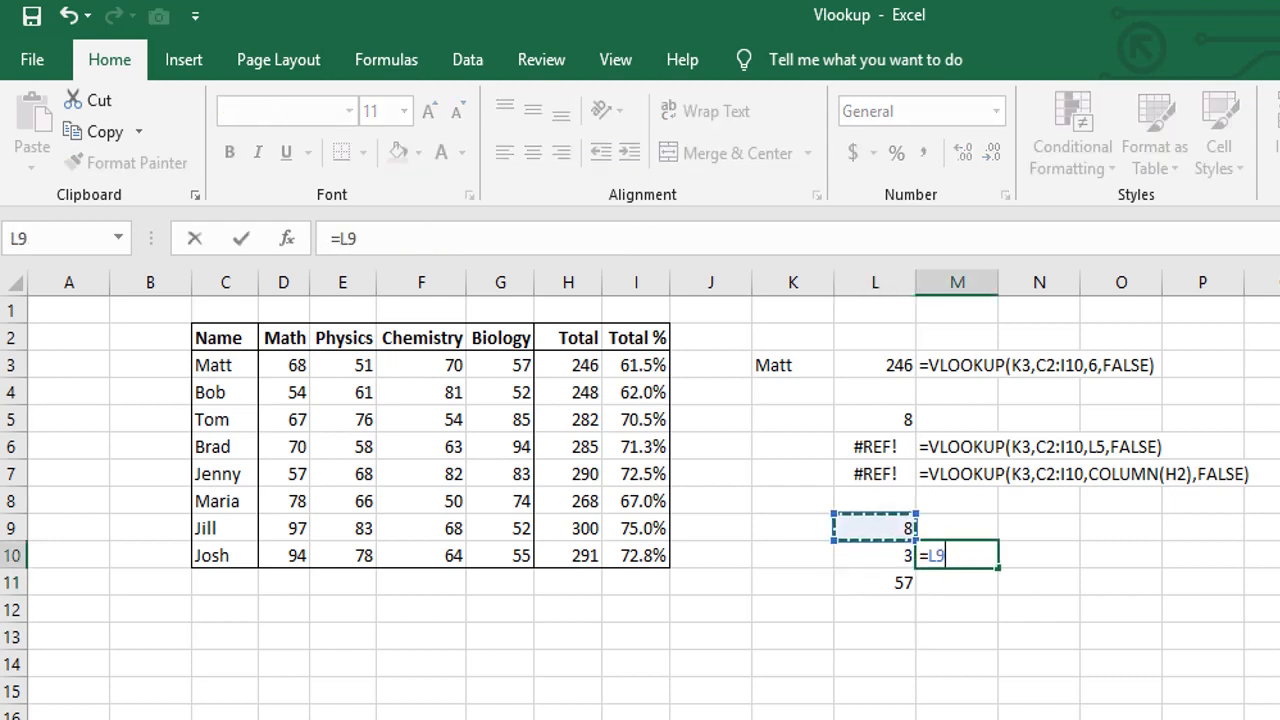
pyautogui.write('-')
pyautogui.press('Left')
pyautogui.press('Return')
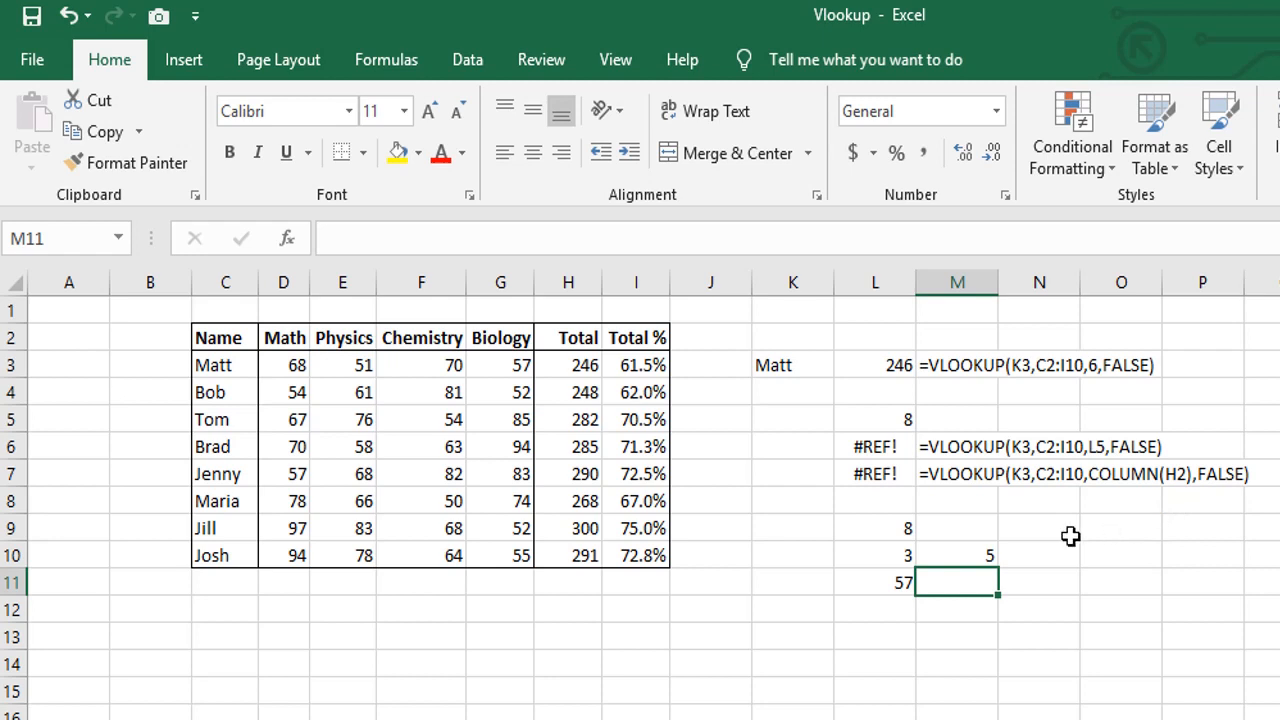
# Change the column index number in the L11 VLOOKUP formula to (L9-L10+1)
pyautogui.click(903, 580)
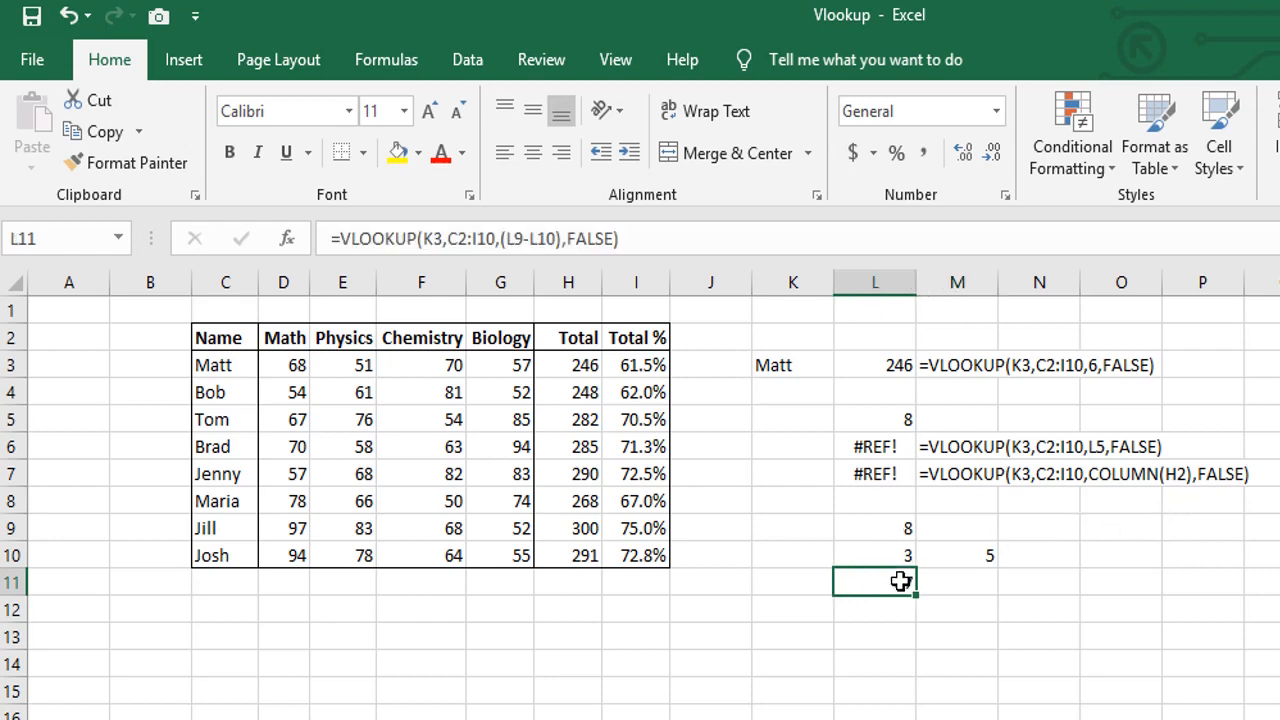
pyautogui.click(557, 236)
pyautogui.write('+1')
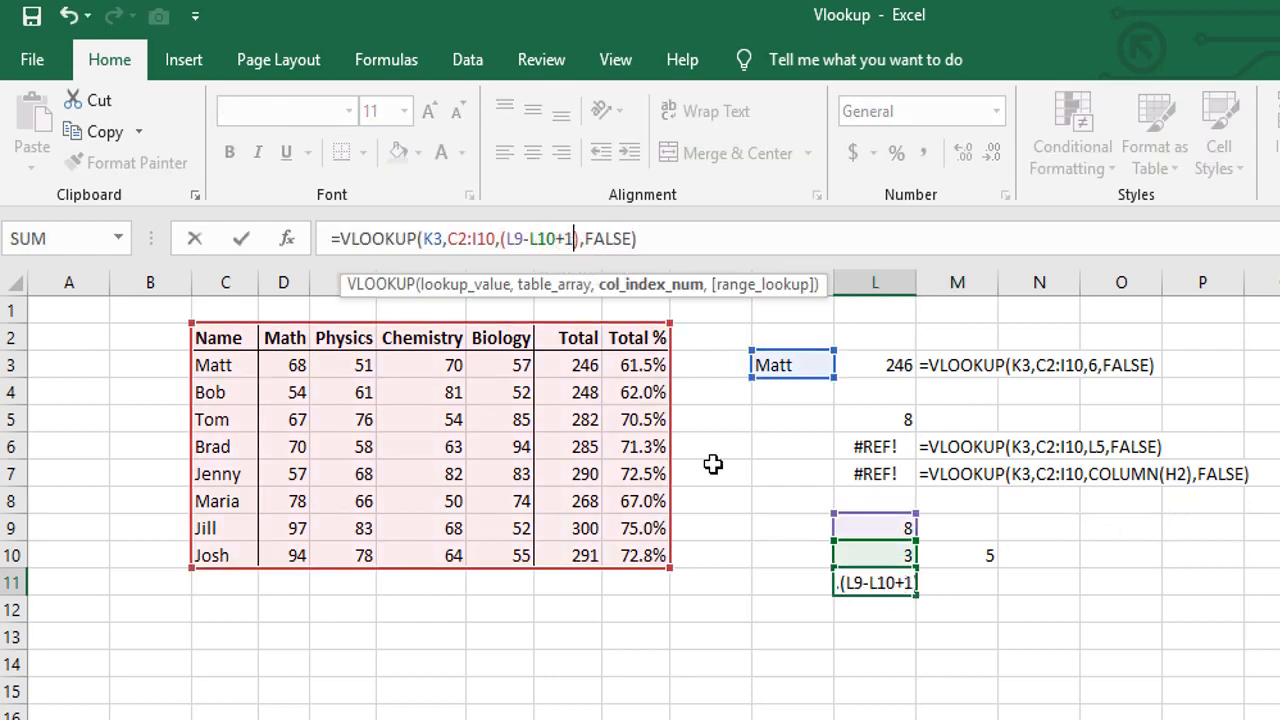
pyautogui.press('Return')
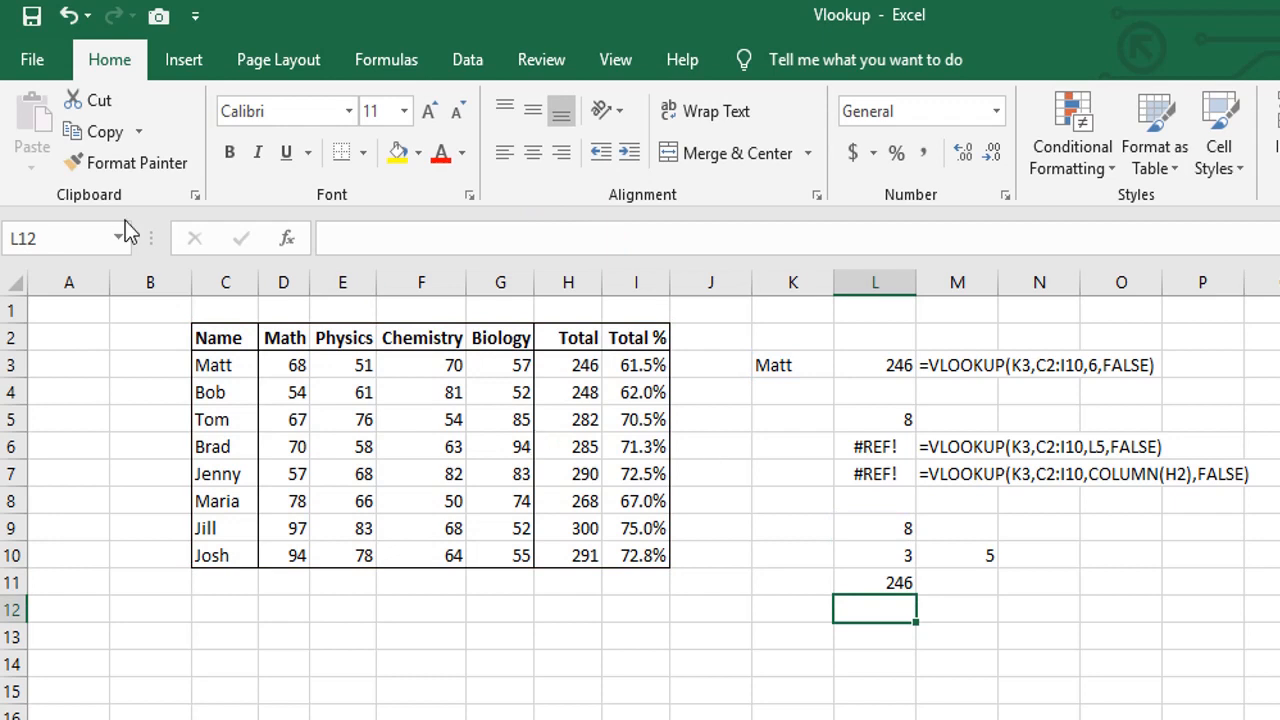
# Insert two more blank columns at column B to test the lookup formulas
pyautogui.click(158, 278)
pyautogui.hotkey('ctrl', '+')
pyautogui.hotkey('ctrl', '+')
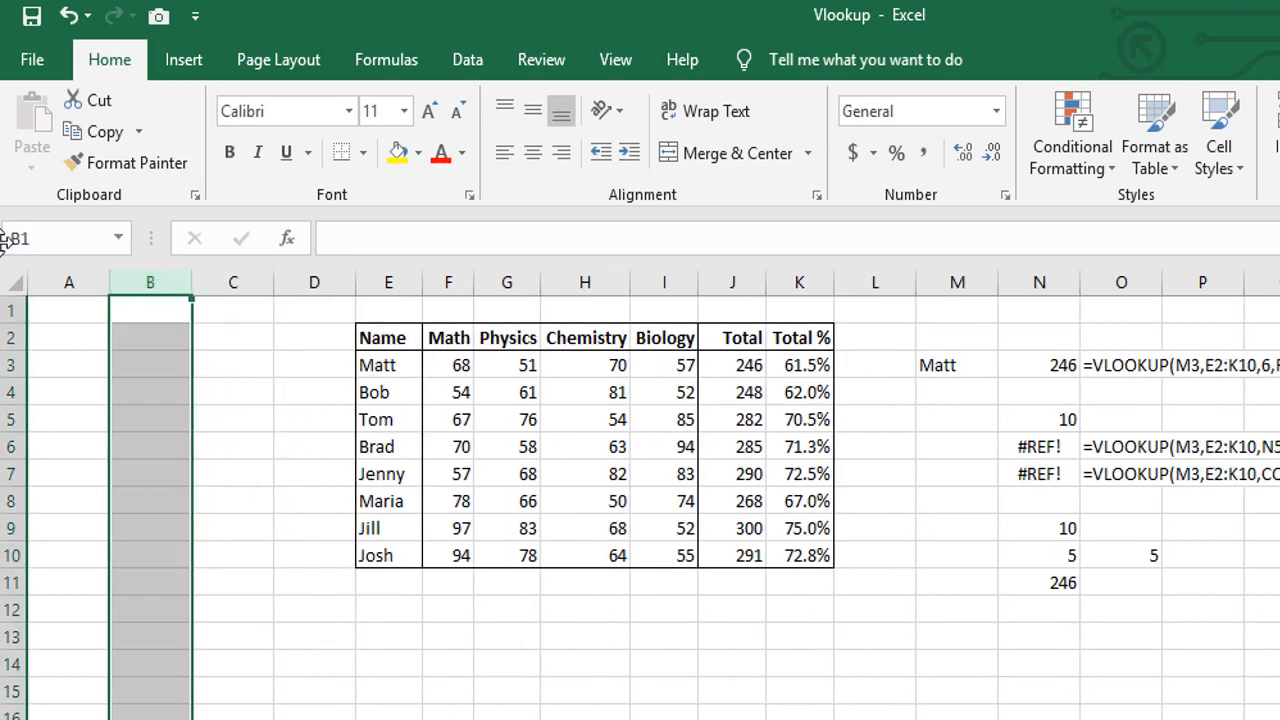
# Delete the four blank columns A:D in front of the marks table
pyautogui.moveTo(90, 284); pyautogui.dragTo(289, 325)
pyautogui.hotkey('ctrl', '-')
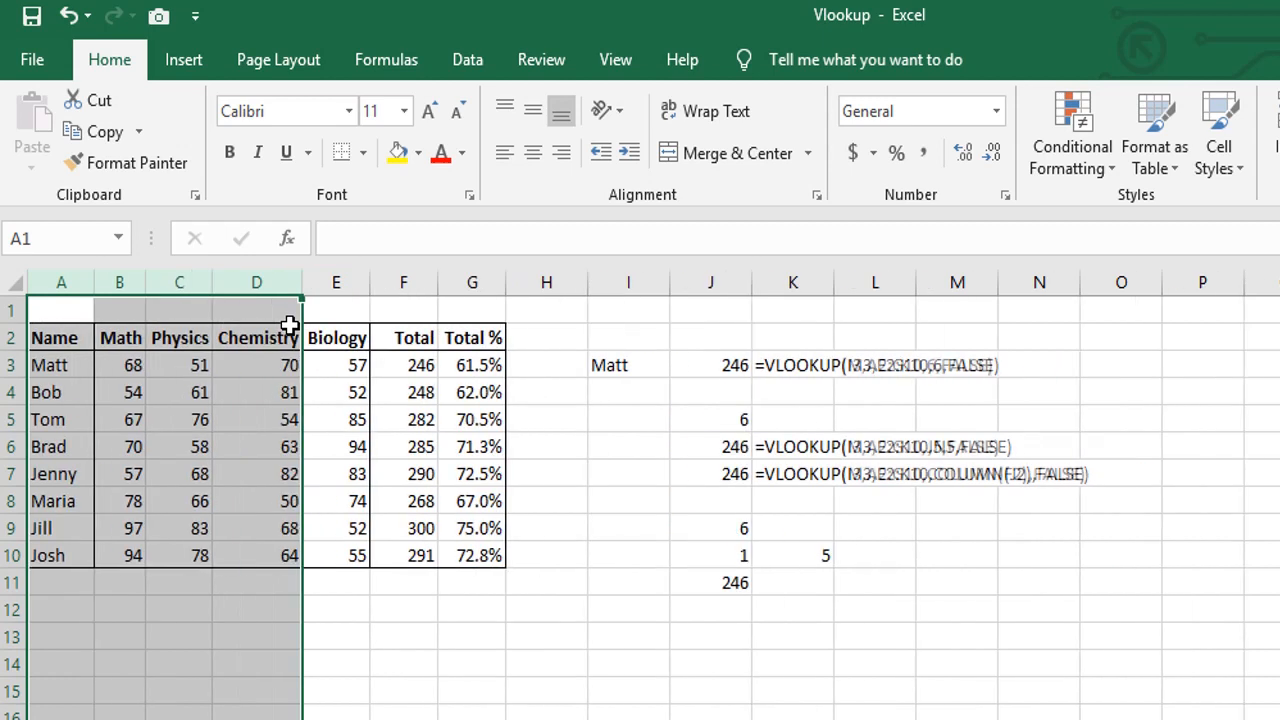
pyautogui.click(493, 639)
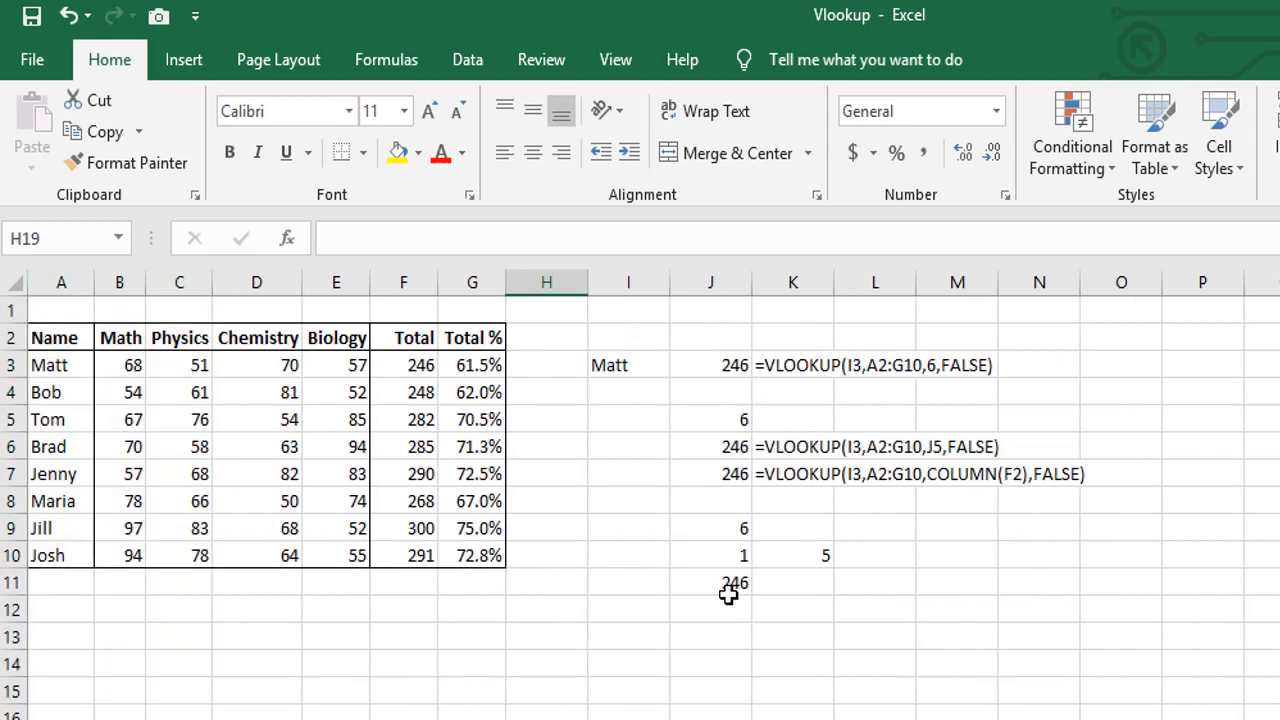
# Insert two blank columns before the Chemistry column and two more before the Name column to test the lookup formulas
pyautogui.click(230, 284)
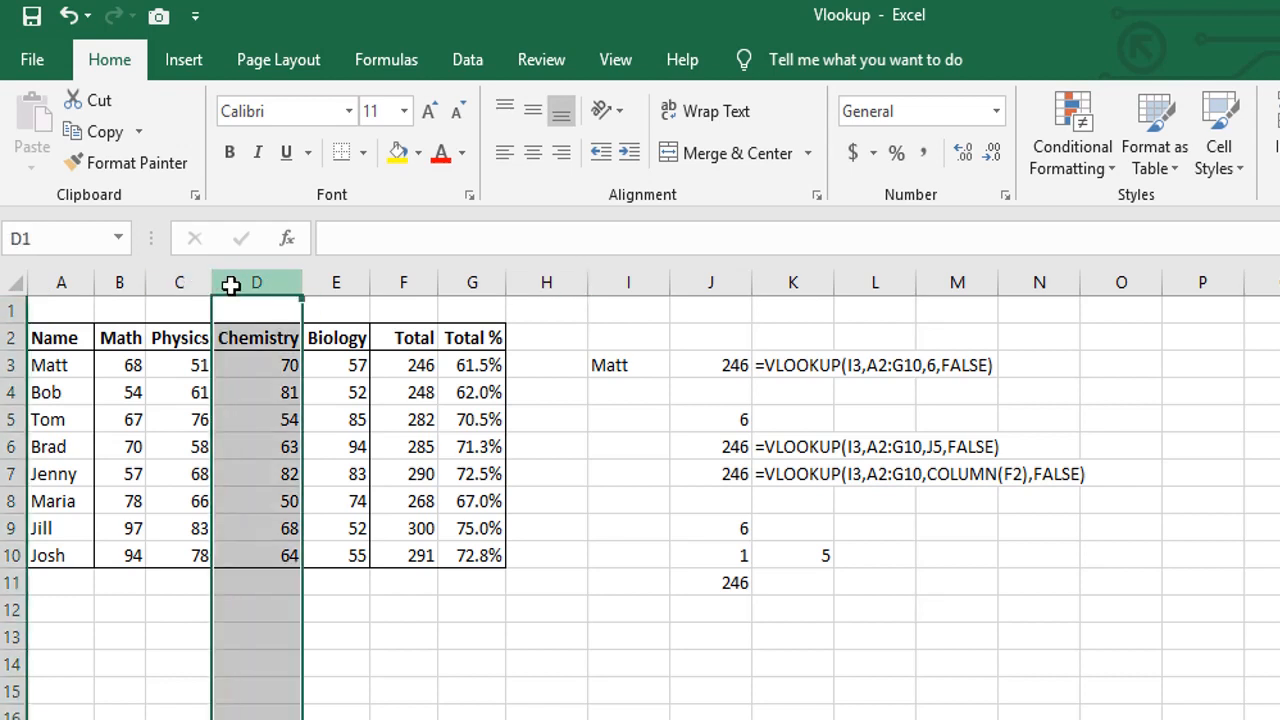
pyautogui.hotkey('ctrl', '+')
pyautogui.hotkey('ctrl', '+')
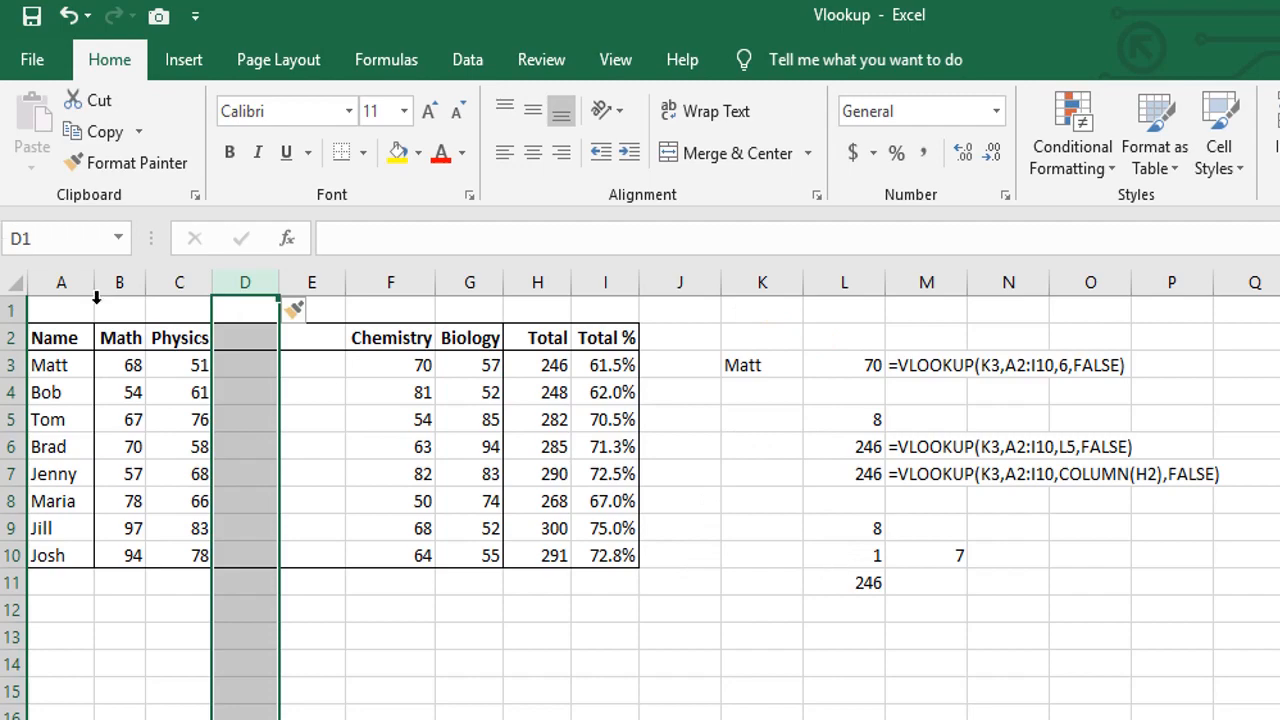
pyautogui.click(63, 291)
pyautogui.hotkey('ctrl', '+')
pyautogui.hotkey('ctrl', '+')
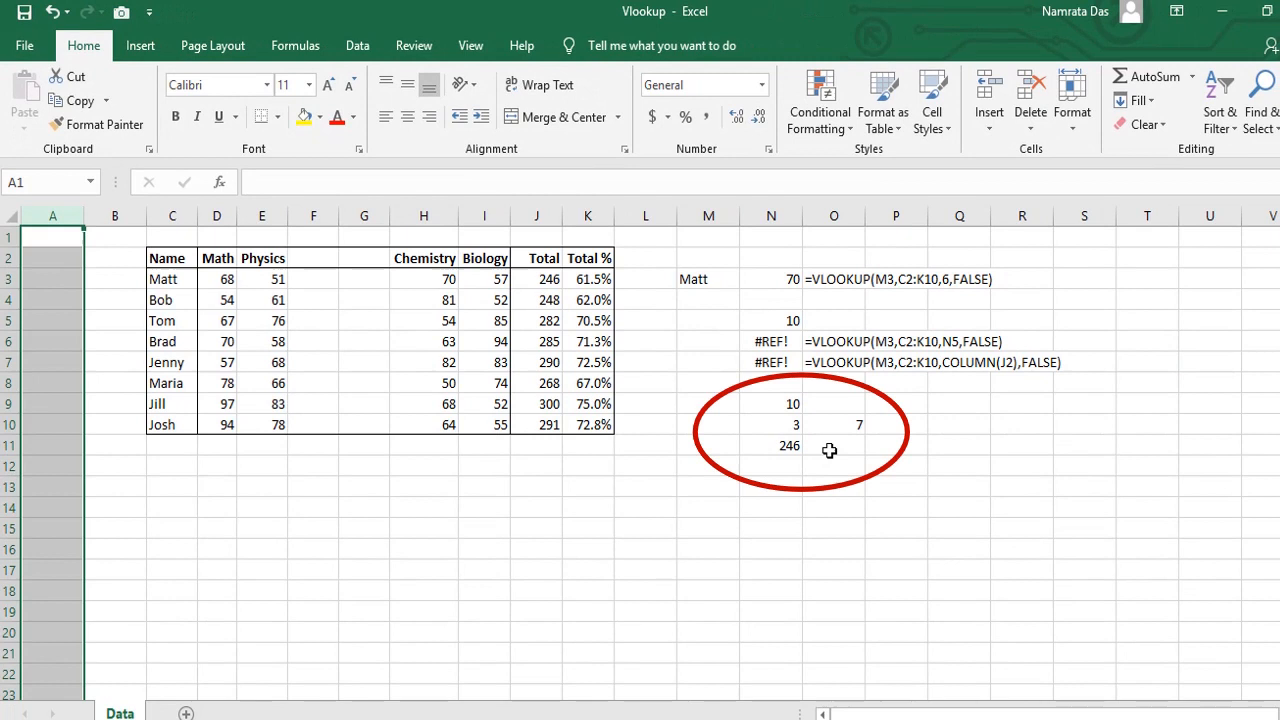
# Copy the FORMULATEXT formula from O7 into O11 to show the N11 formula as text
pyautogui.click(891, 479)
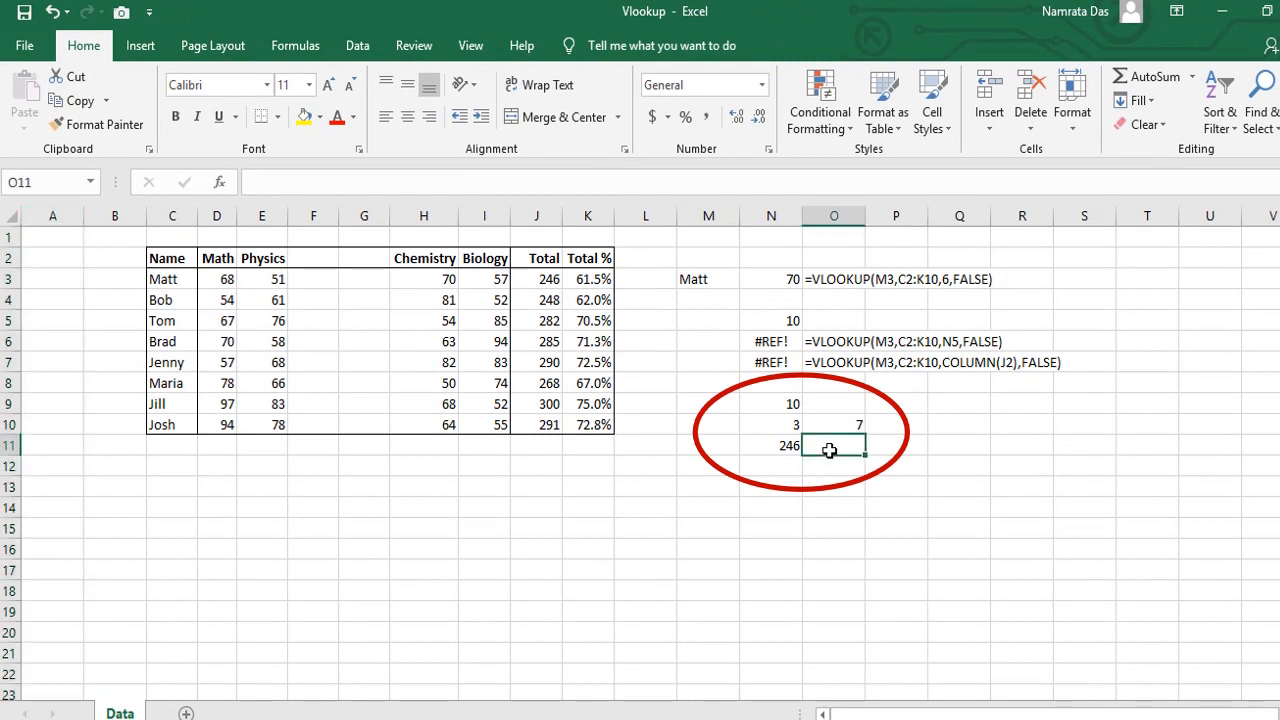
pyautogui.click(822, 364)
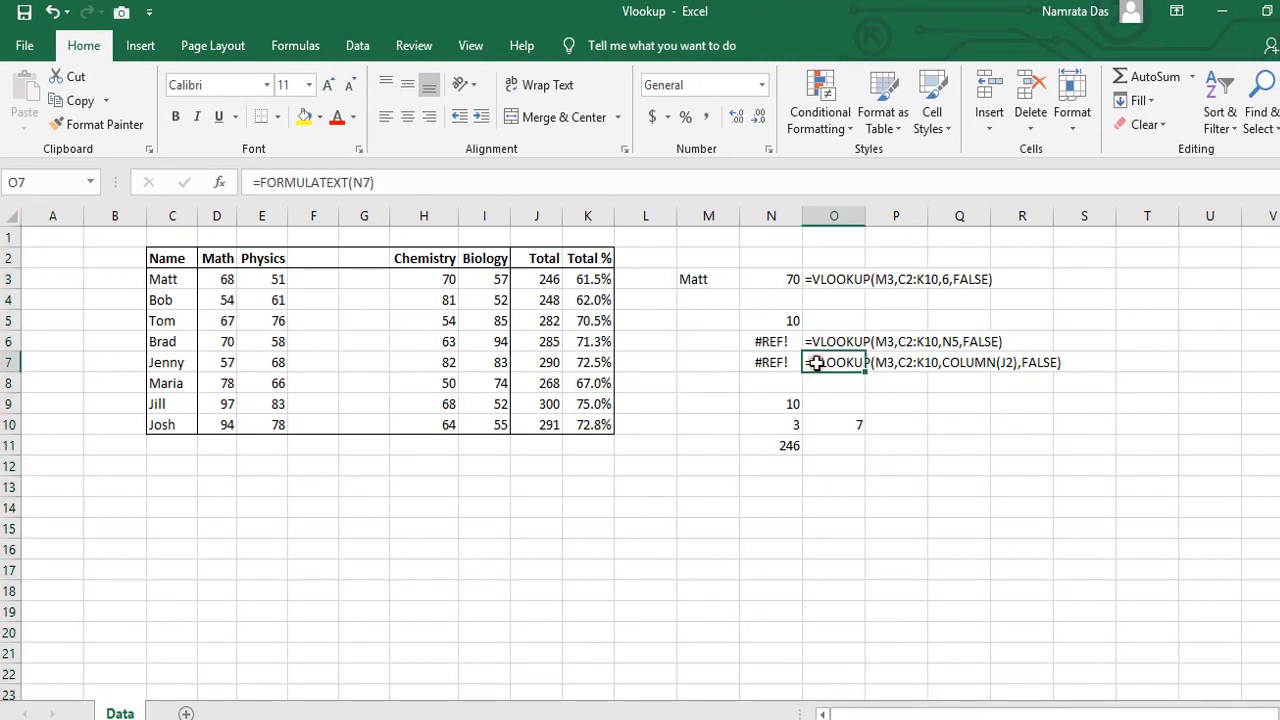
pyautogui.hotkey('ctrl', 'c')
pyautogui.click(845, 441)
pyautogui.hotkey('ctrl', 'v')
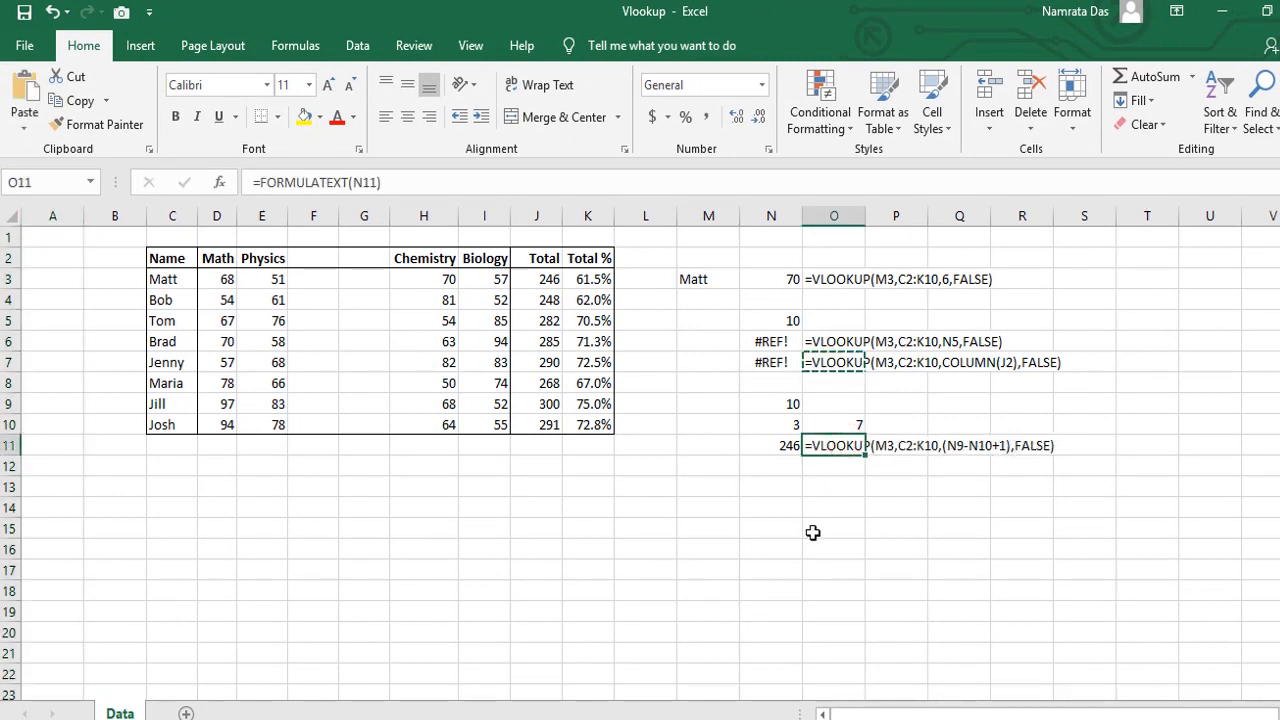
# Begin a VLOOKUP formula in N12 with M3 as the lookup value and C2:K10 as the table array
pyautogui.click(777, 467)
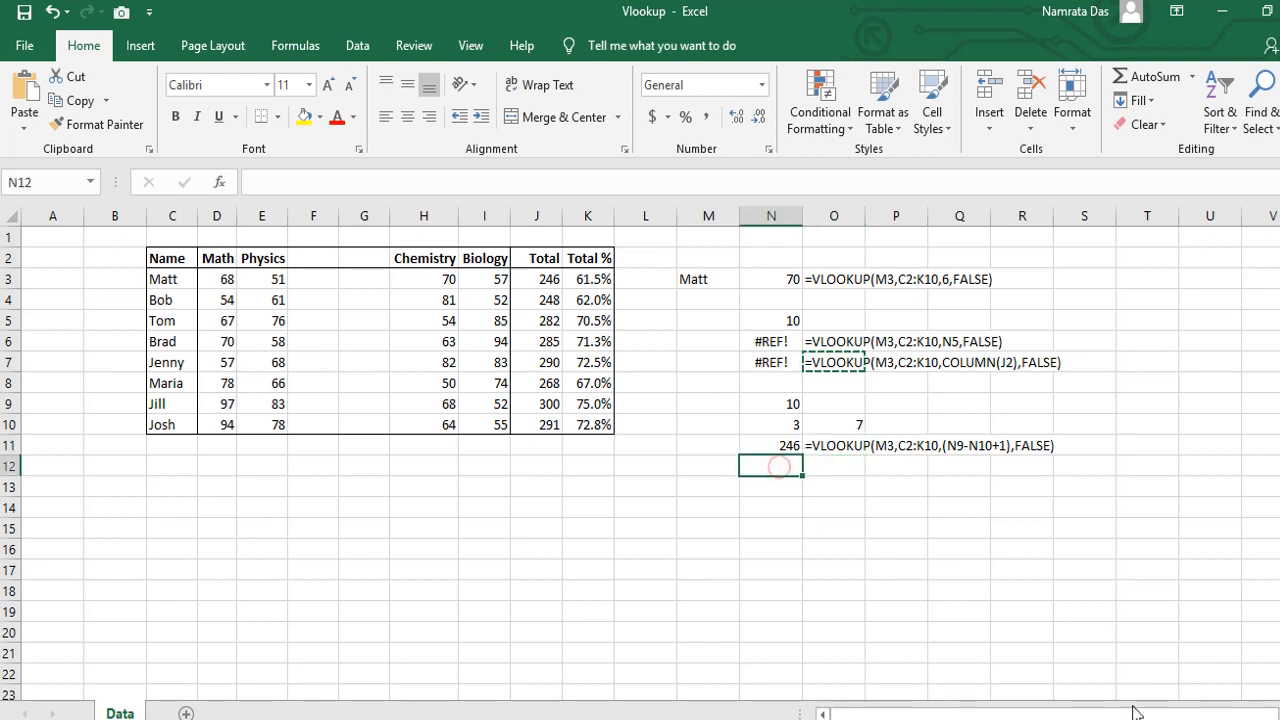
pyautogui.write('=vlo')
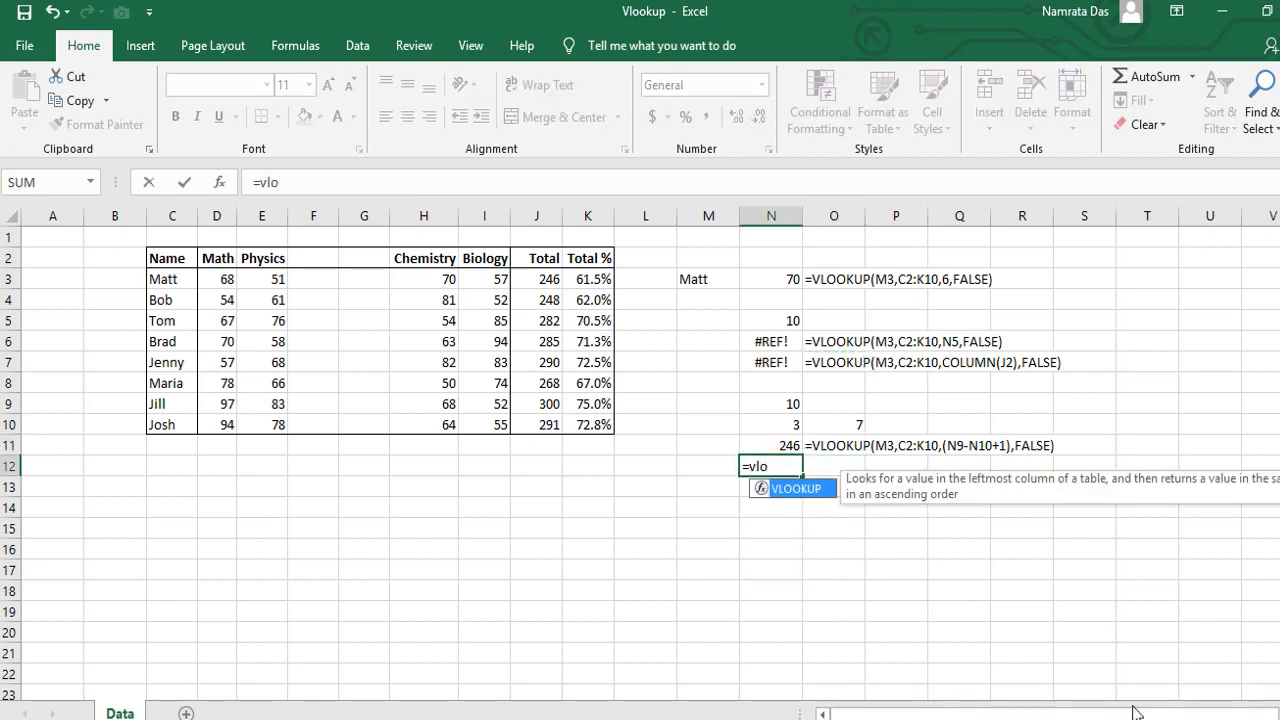
pyautogui.press('Tab')
pyautogui.click(703, 278)
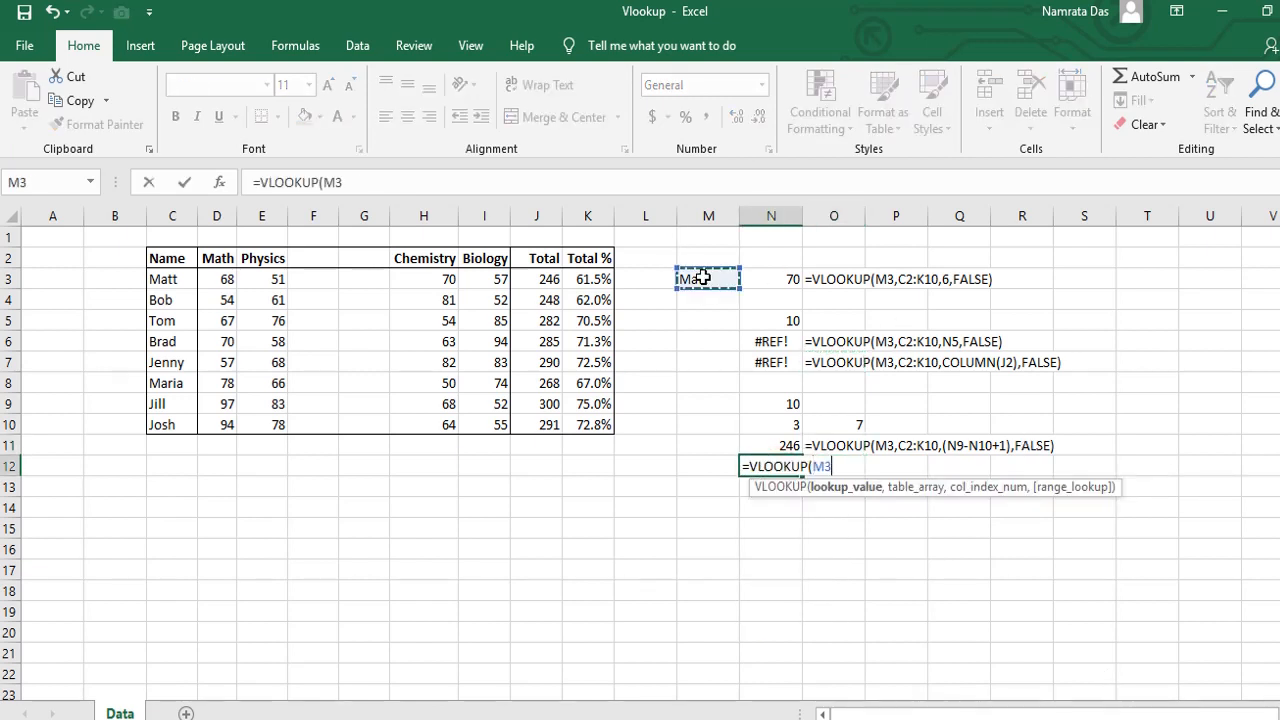
pyautogui.write(',')
pyautogui.moveTo(185, 258); pyautogui.dragTo(593, 437)
# Enter (COLUMN(J2)-COLUMN(C2)+1) as the column index number of the N12 VLOOKUP formula
pyautogui.write(',(col')
pyautogui.press('Tab')
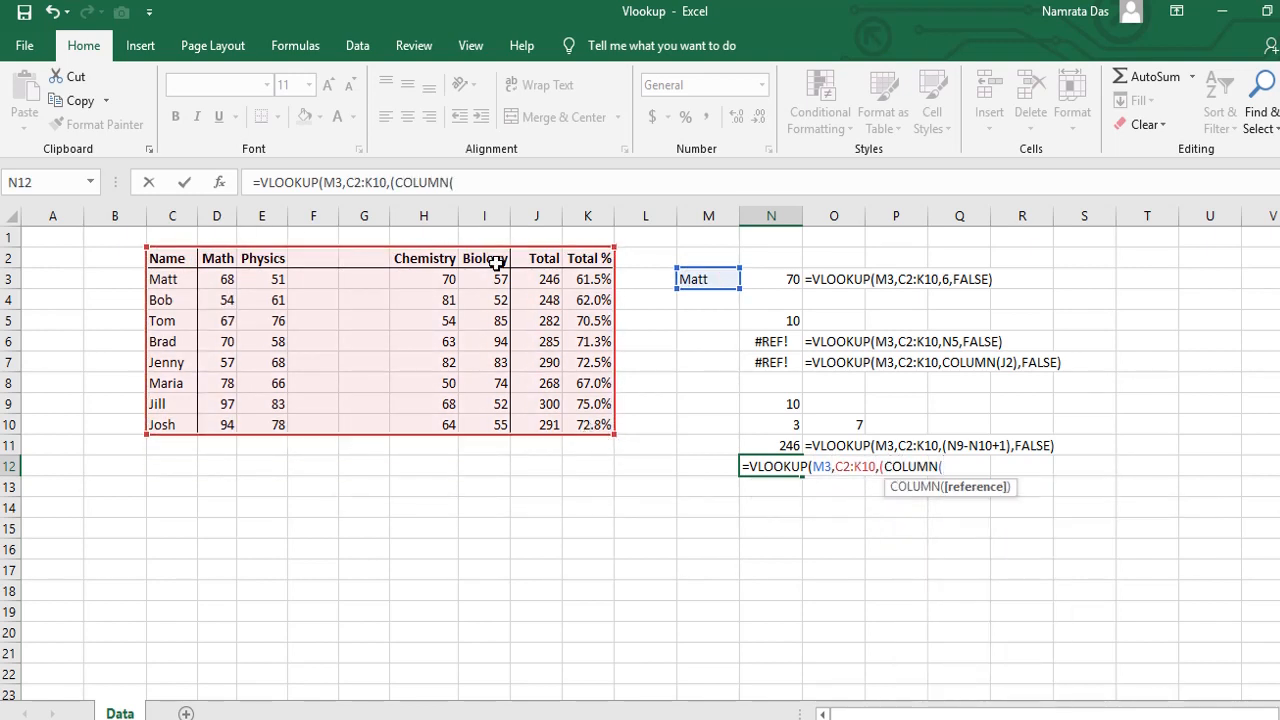
pyautogui.click(536, 257)
pyautogui.write(')')
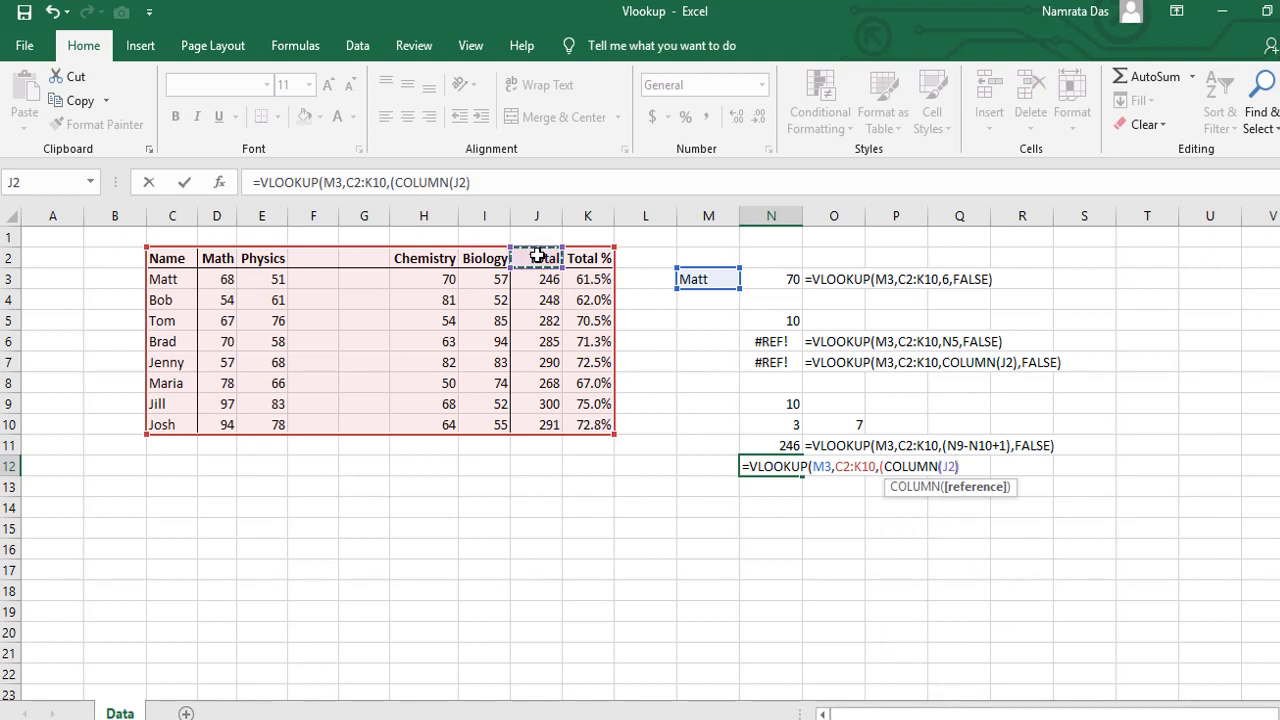
pyautogui.write('-col')
pyautogui.press('Tab')
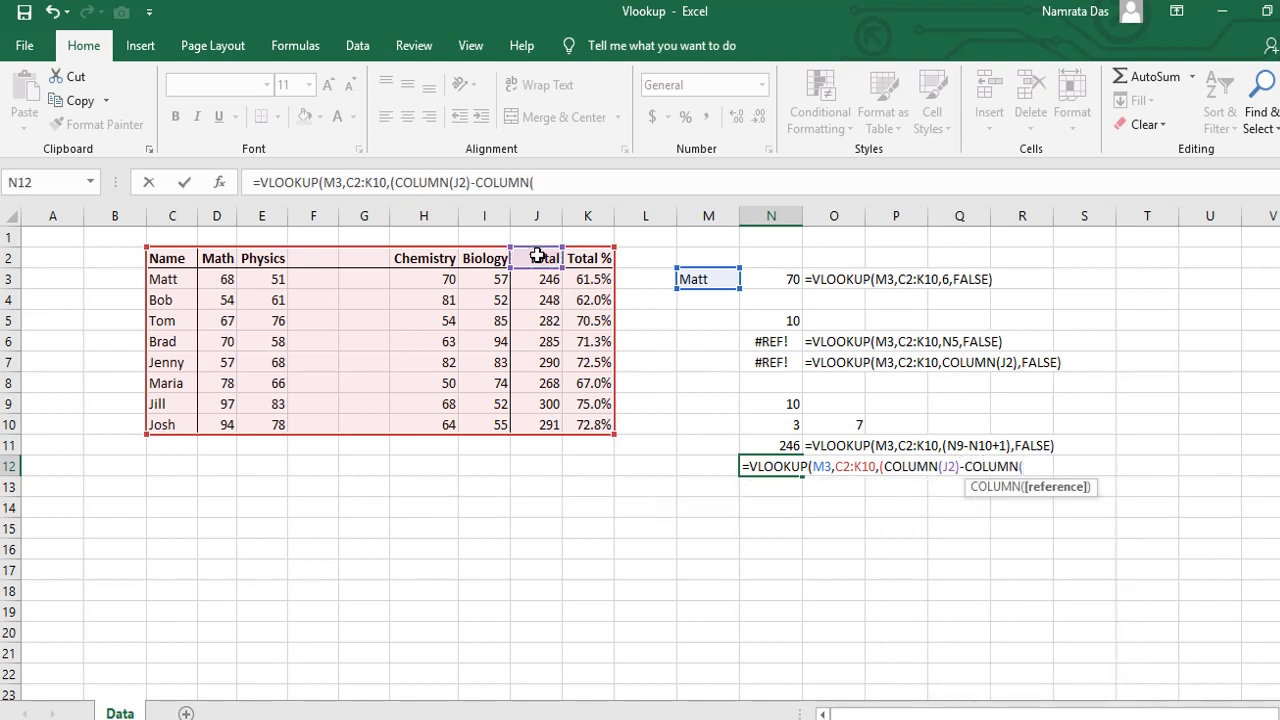
pyautogui.click(172, 258)
pyautogui.write(')')
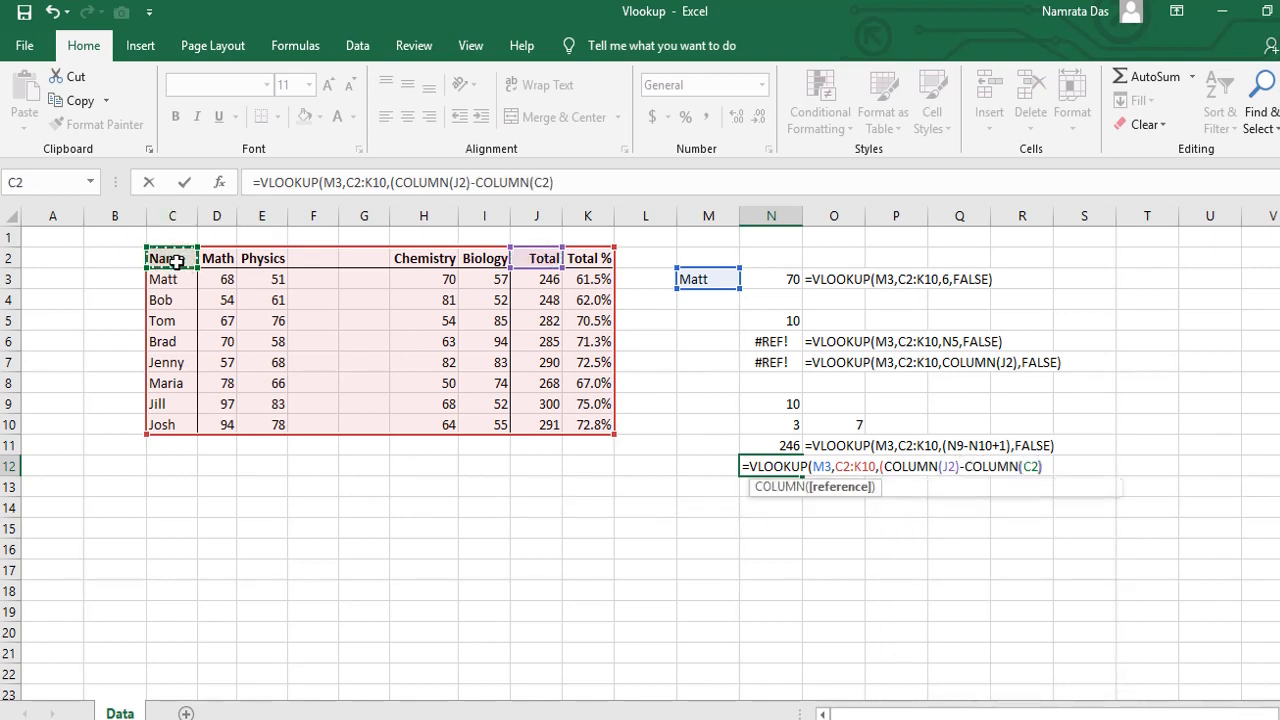
pyautogui.write('+1),')
# Complete the N12 VLOOKUP formula with FALSE for an exact match
pyautogui.press('Down')
pyautogui.press('Tab')
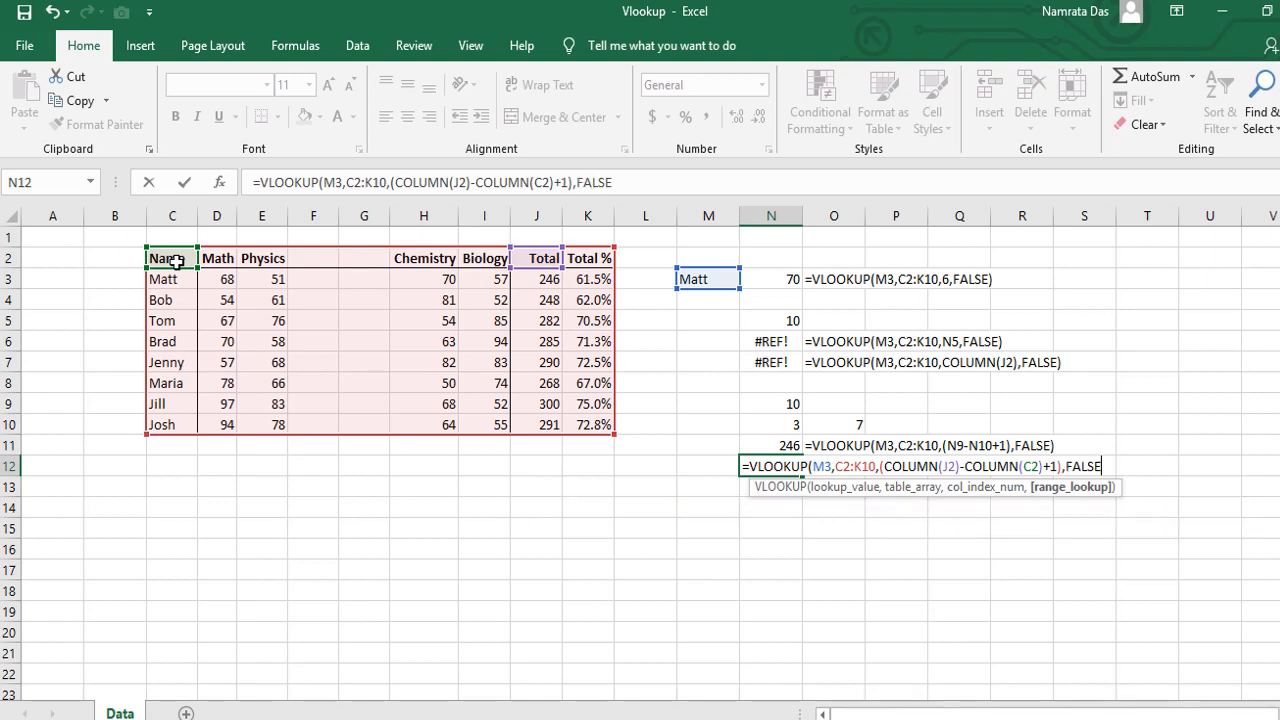
pyautogui.write(')')
pyautogui.press('Return')
pyautogui.press('Up')
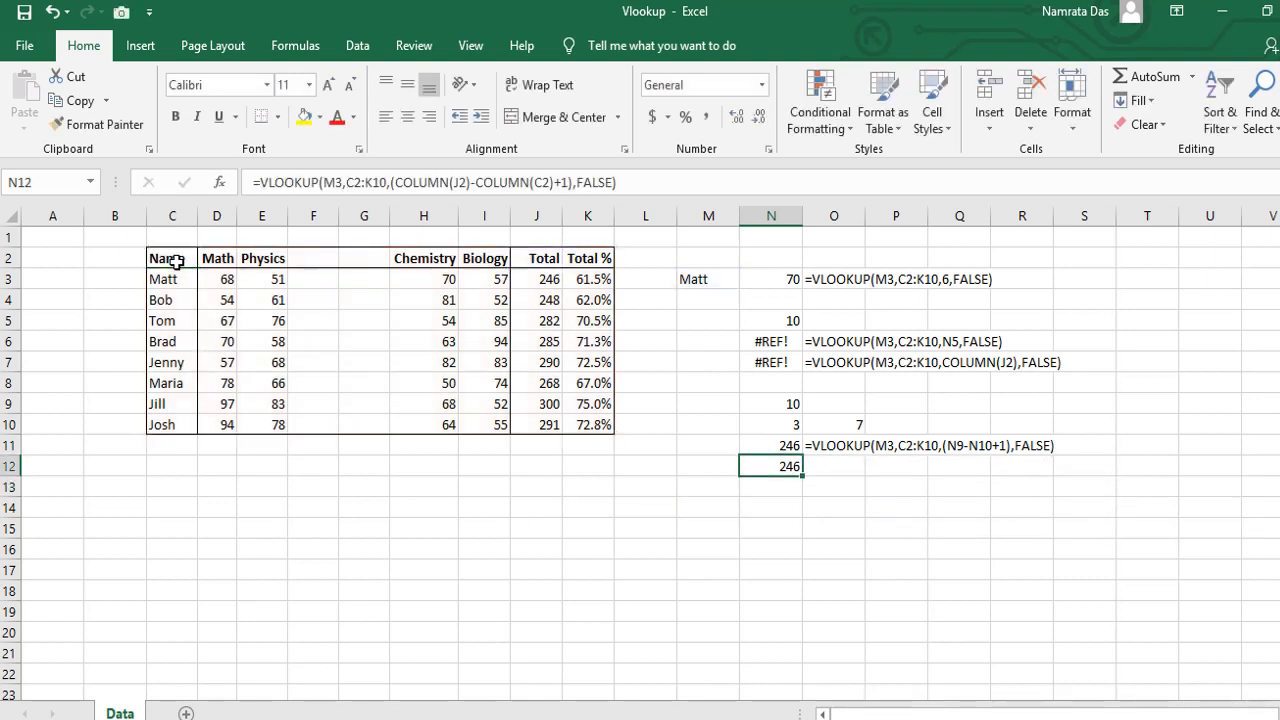
# Copy the FORMULATEXT formula from O11 into O12 to show the N12 formula as text
pyautogui.press('Right')
pyautogui.press('Up')
pyautogui.hotkey('ctrl', 'c')
pyautogui.press('Down')
pyautogui.hotkey('ctrl', 'v')
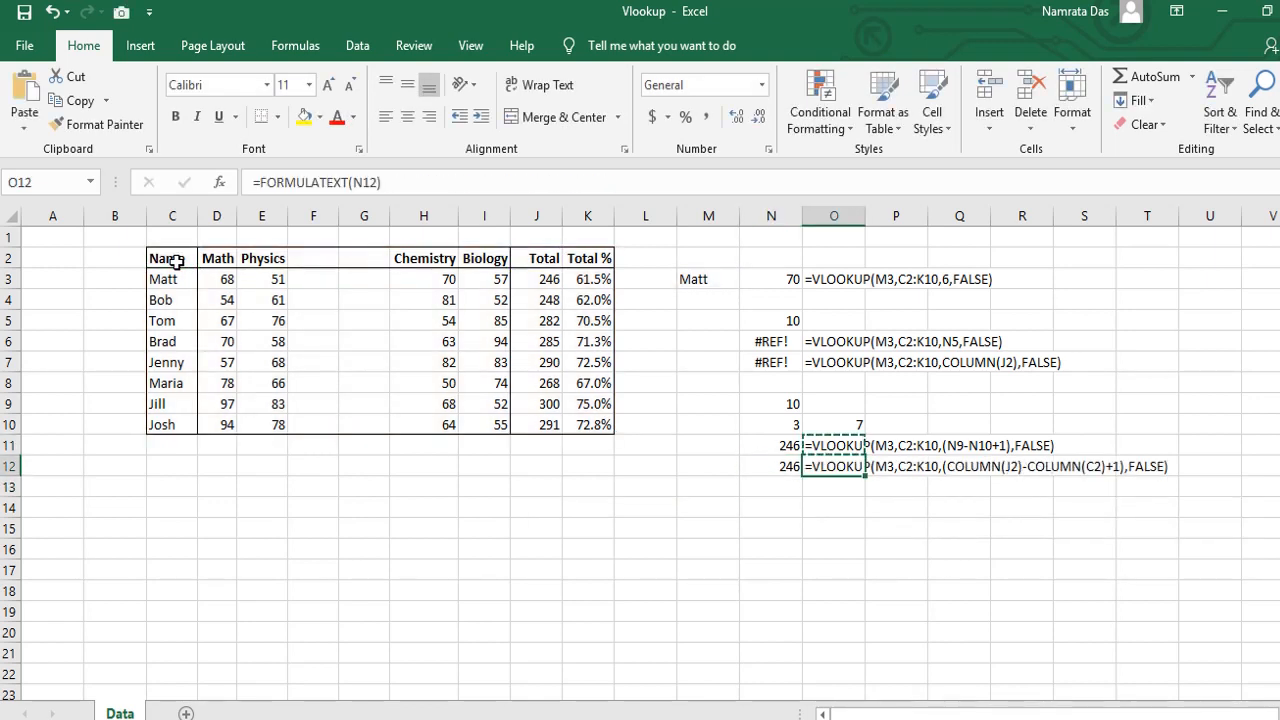
pyautogui.click(666, 594)
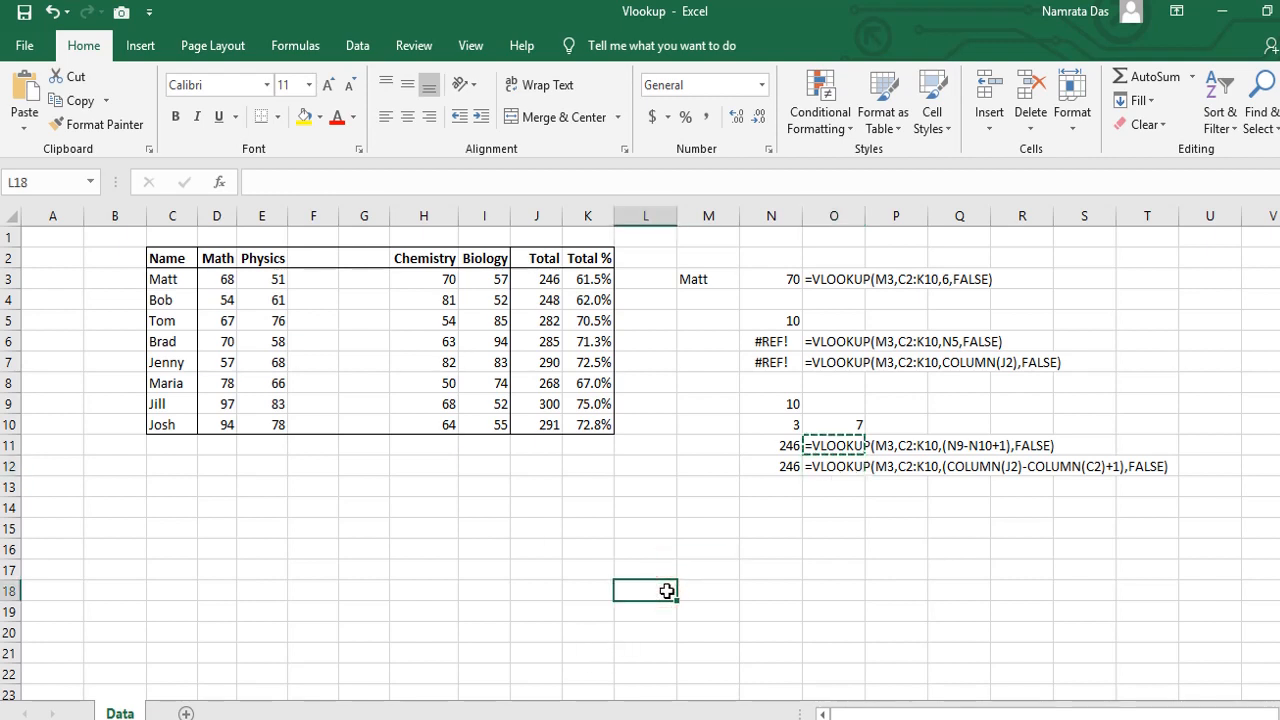
pyautogui.press('Escape')
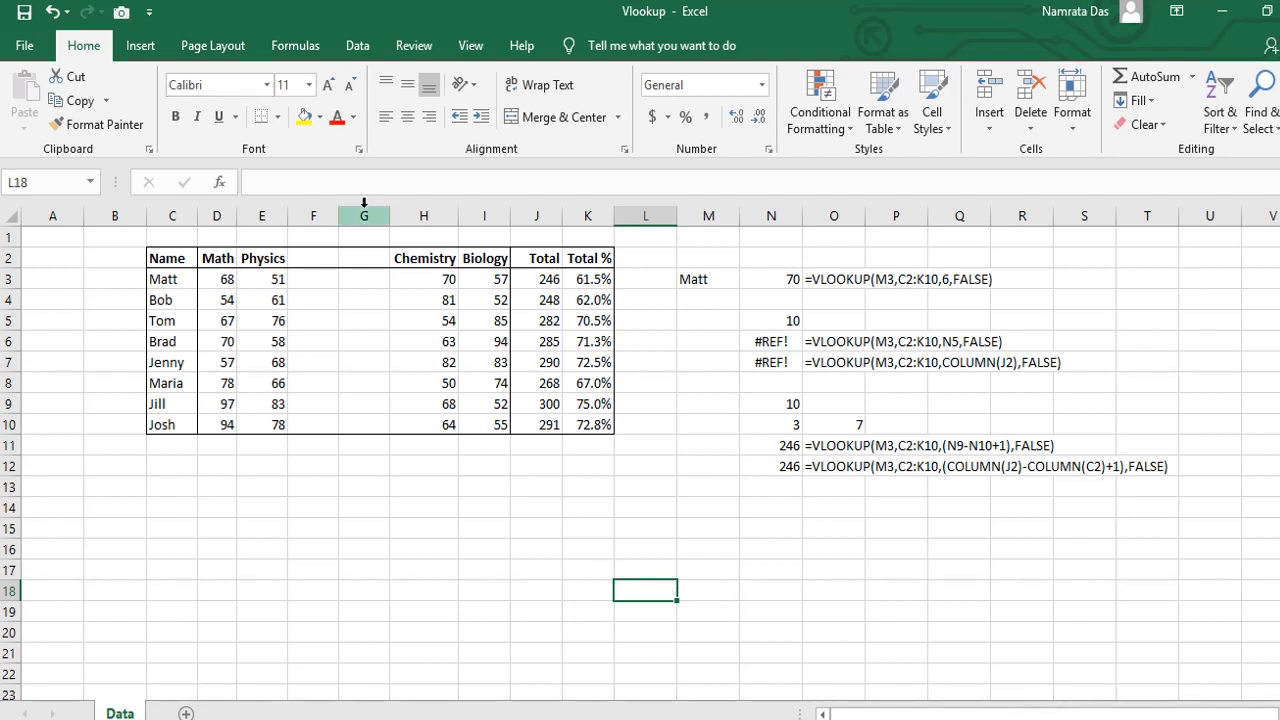
# Enter "computer" as the header of the blank column in F2
pyautogui.click(292, 258)
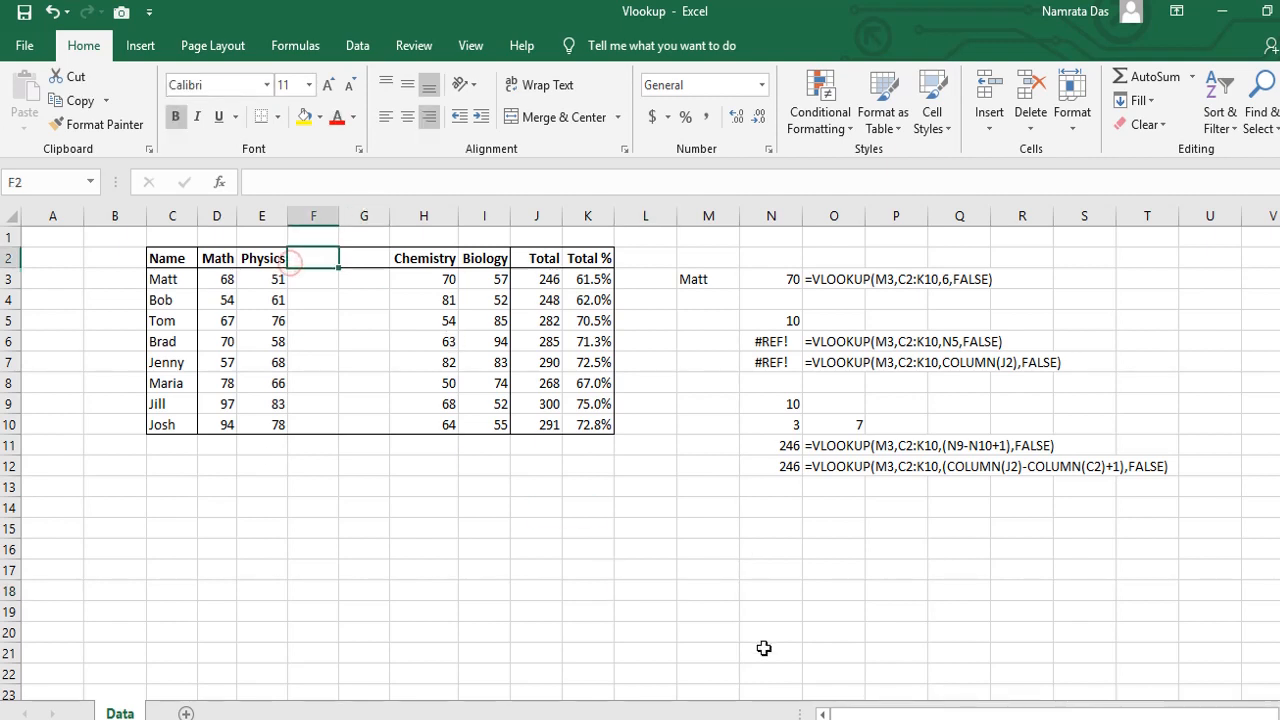
pyautogui.write('com')
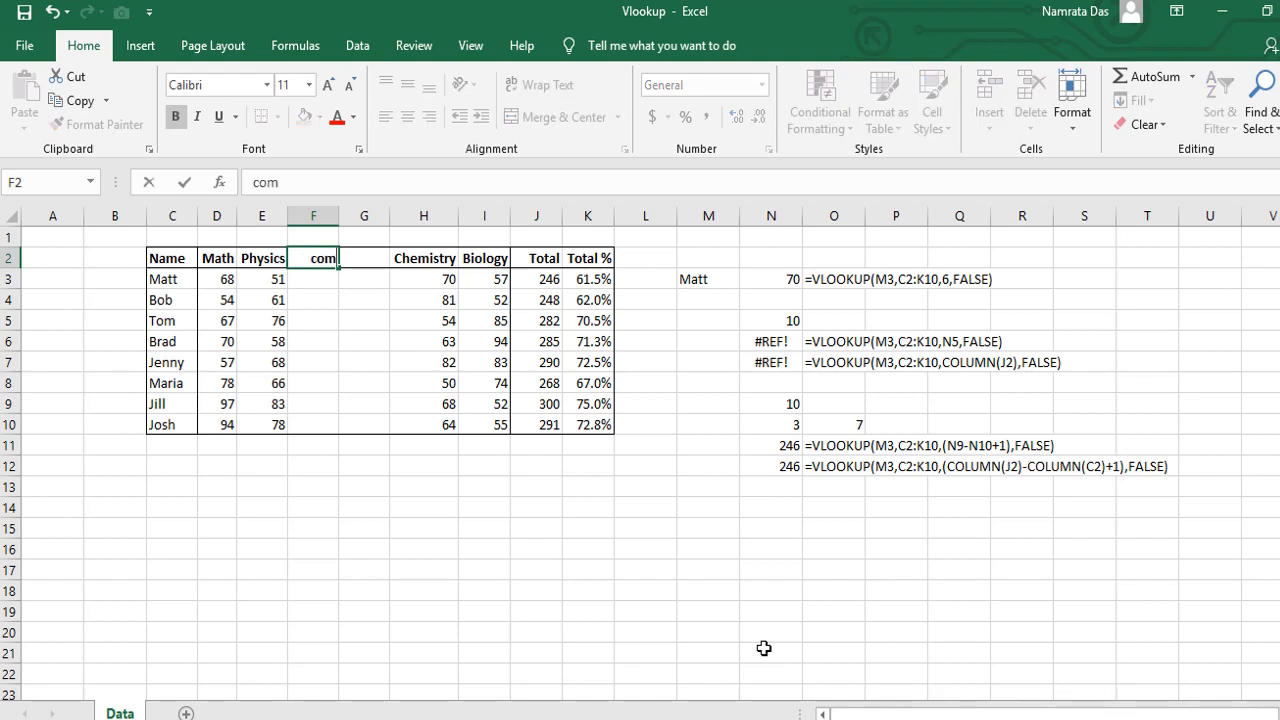
pyautogui.write('puter')
pyautogui.press('Tab')
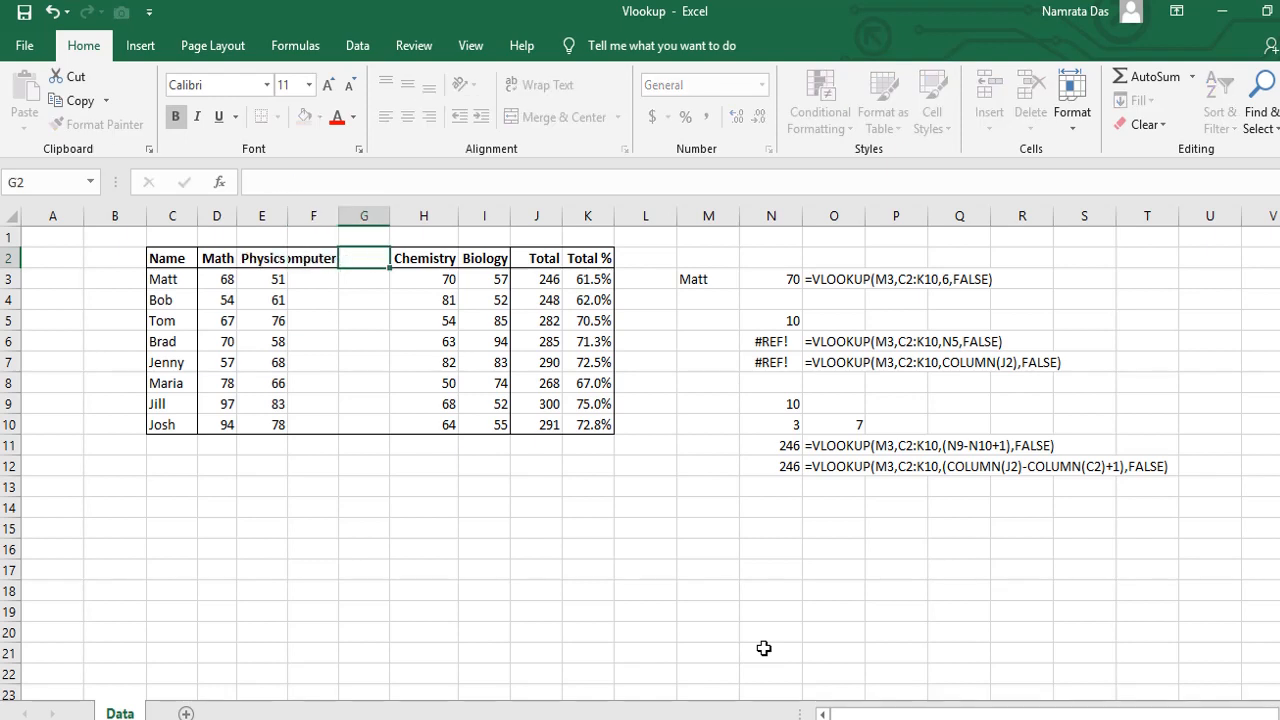
# Delete the remaining blank column G and fit the width of column F to its header
pyautogui.hotkey('ctrl', 'space')
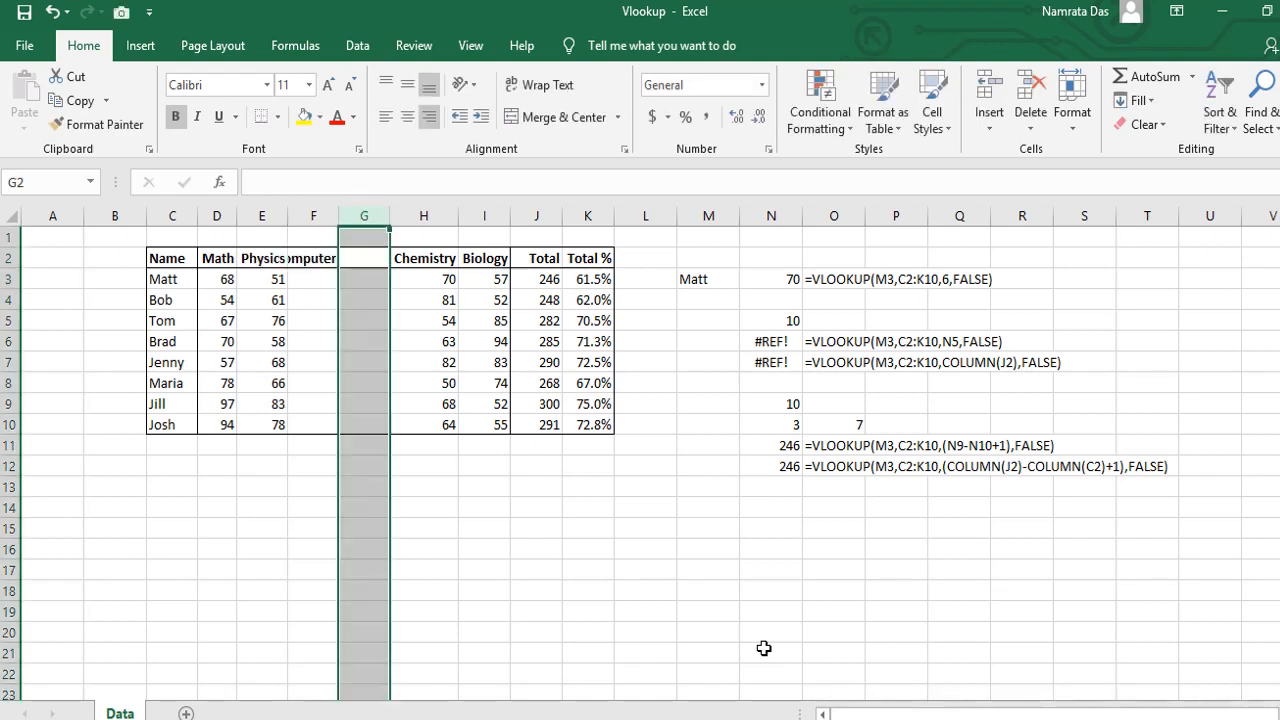
pyautogui.hotkey('ctrl', '-')
pyautogui.press('Left')
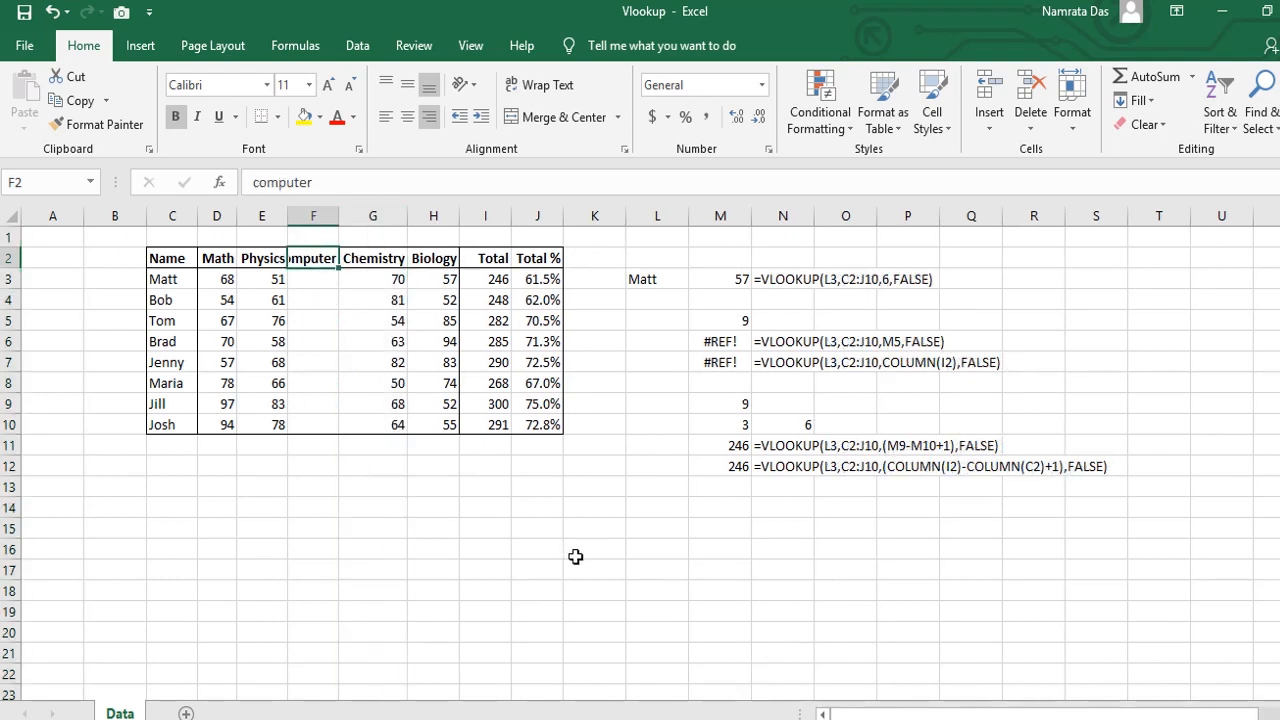
pyautogui.doubleClick(338, 216)
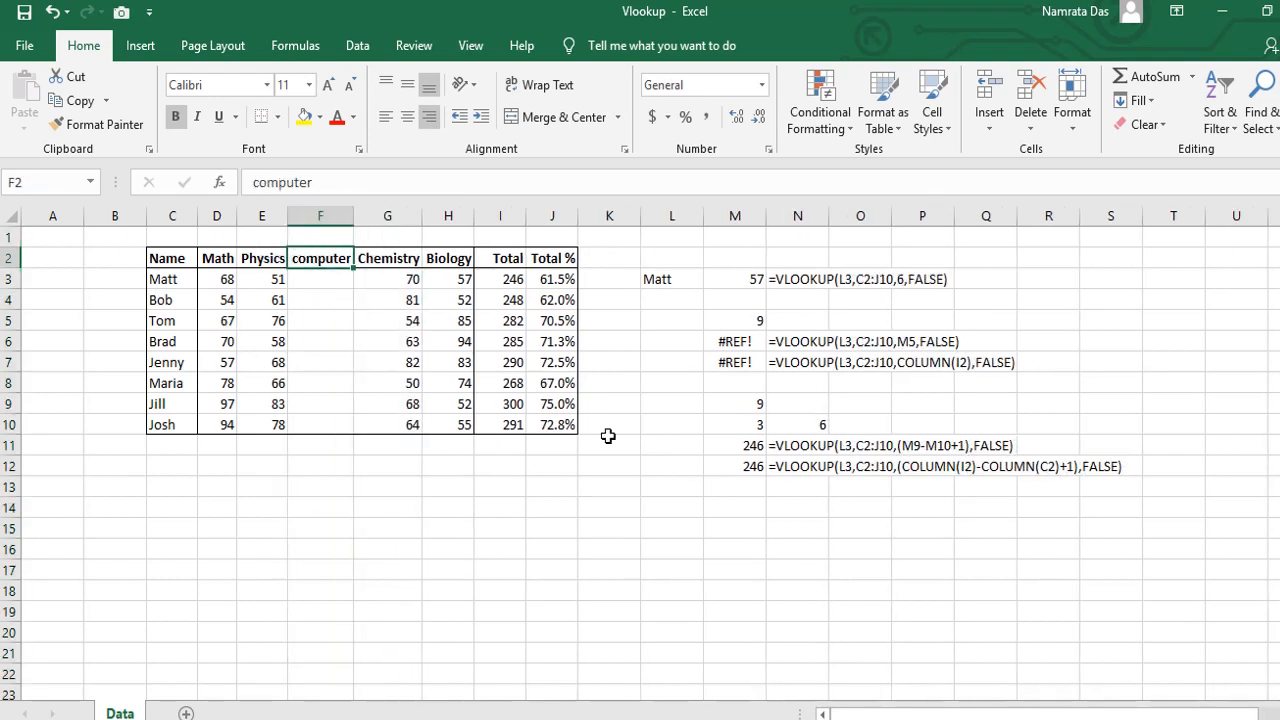
# Fill the computer marks in F3:F10 with =RANDBETWEEN(45,88)
pyautogui.press('Down')
pyautogui.write('=RANDBETWEEN(')
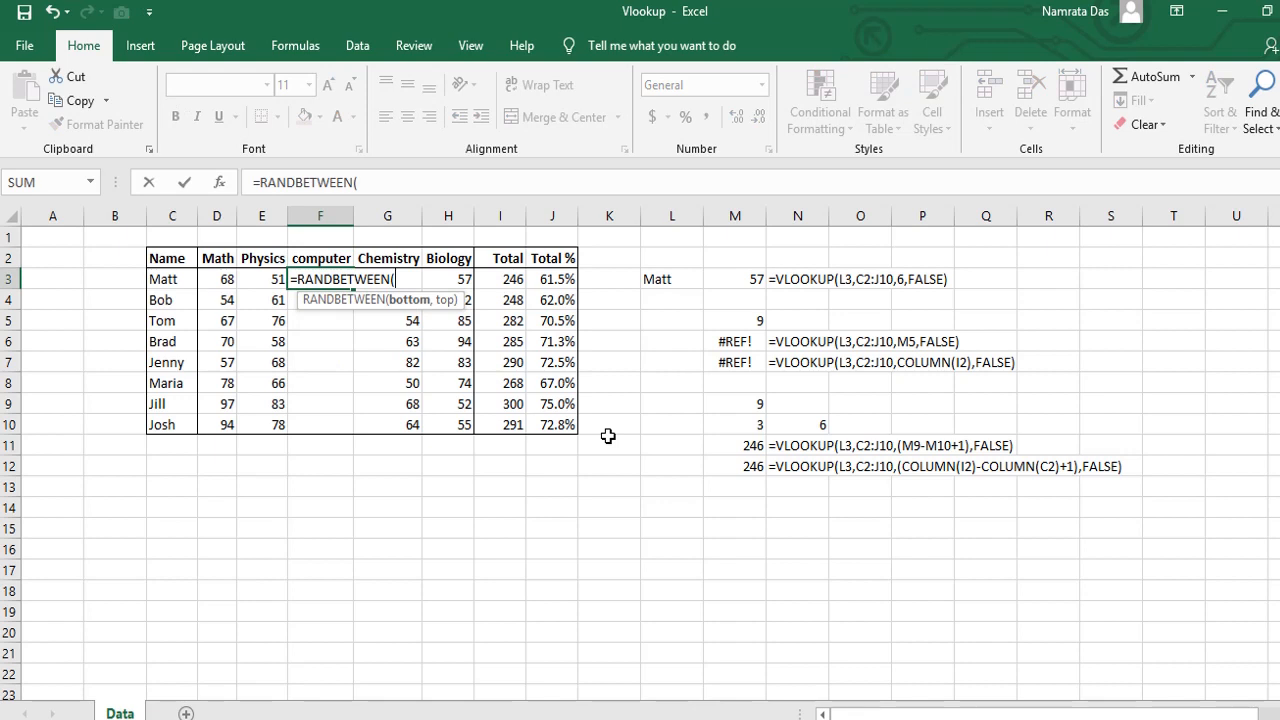
pyautogui.write('45,88')
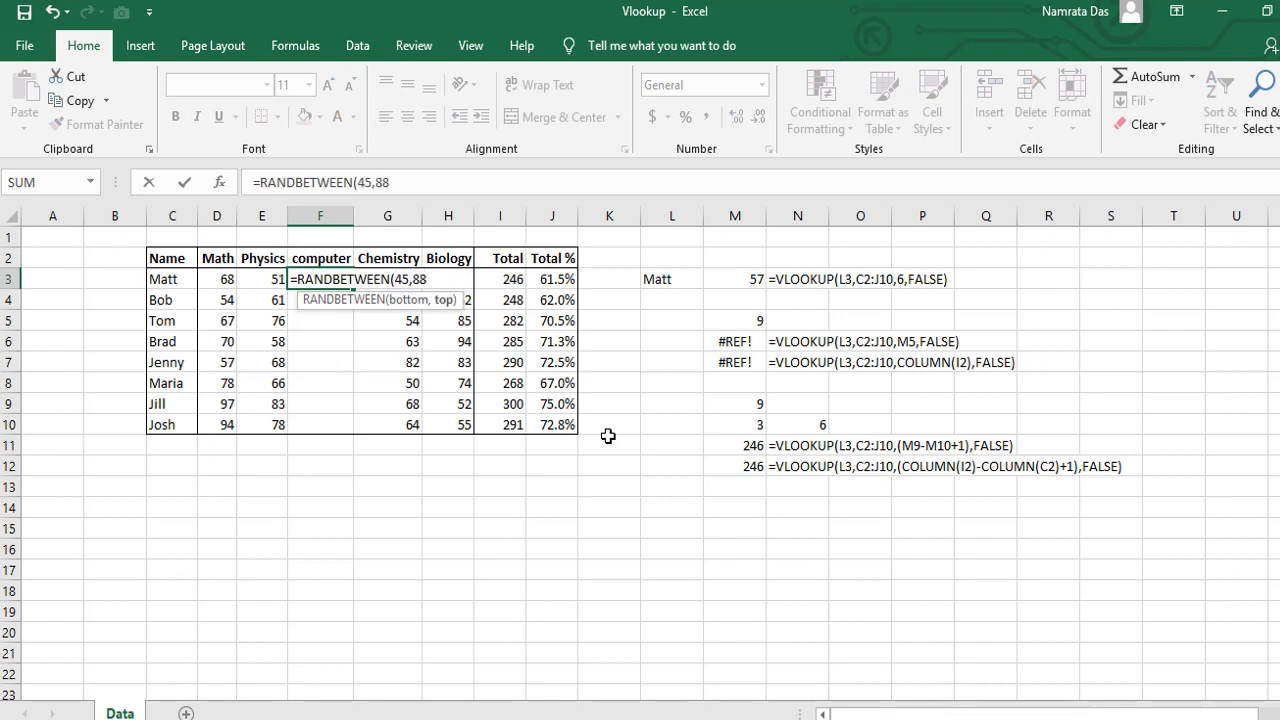
pyautogui.write(')')
pyautogui.hotkey('ctrl', 'Return')
pyautogui.moveTo(354, 289); pyautogui.dragTo(344, 431)
# Check the Total formula in I3, and update the divisor of the Total % formula in J3 and fill it down the column
pyautogui.click(508, 279)
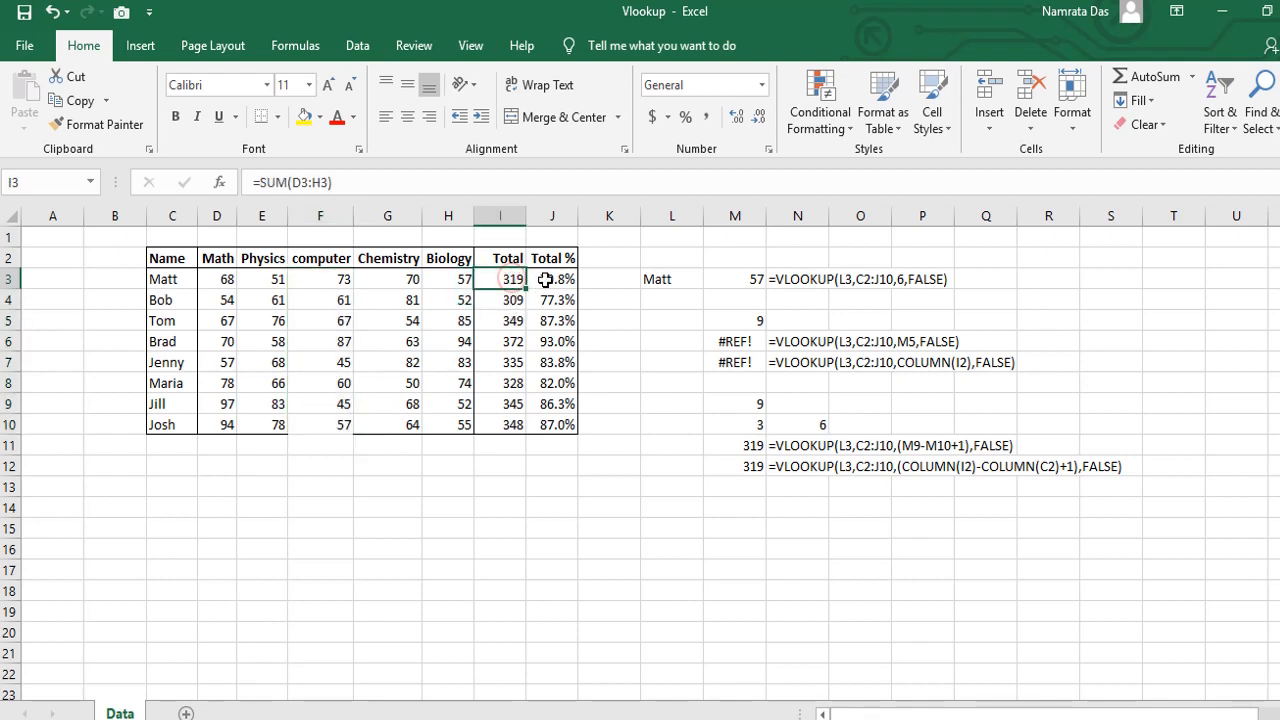
pyautogui.click(457, 184)
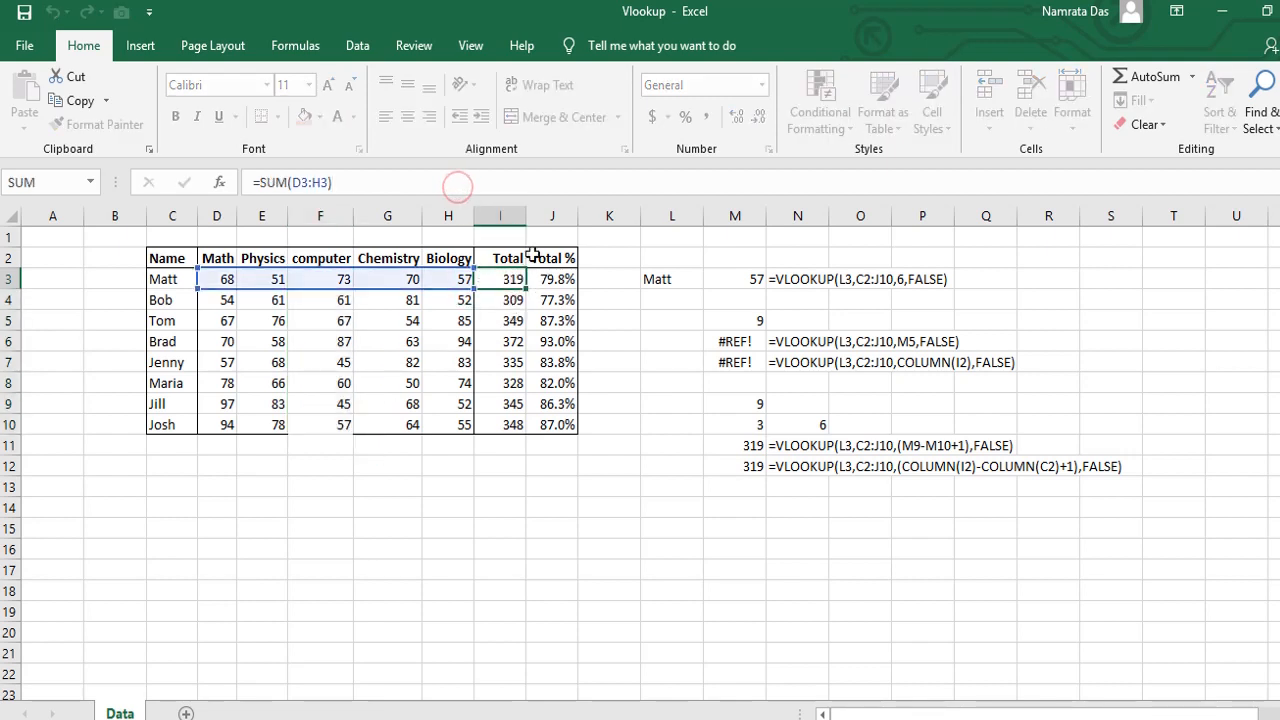
pyautogui.click(557, 279)
pyautogui.click(277, 181)
pyautogui.press('Return')
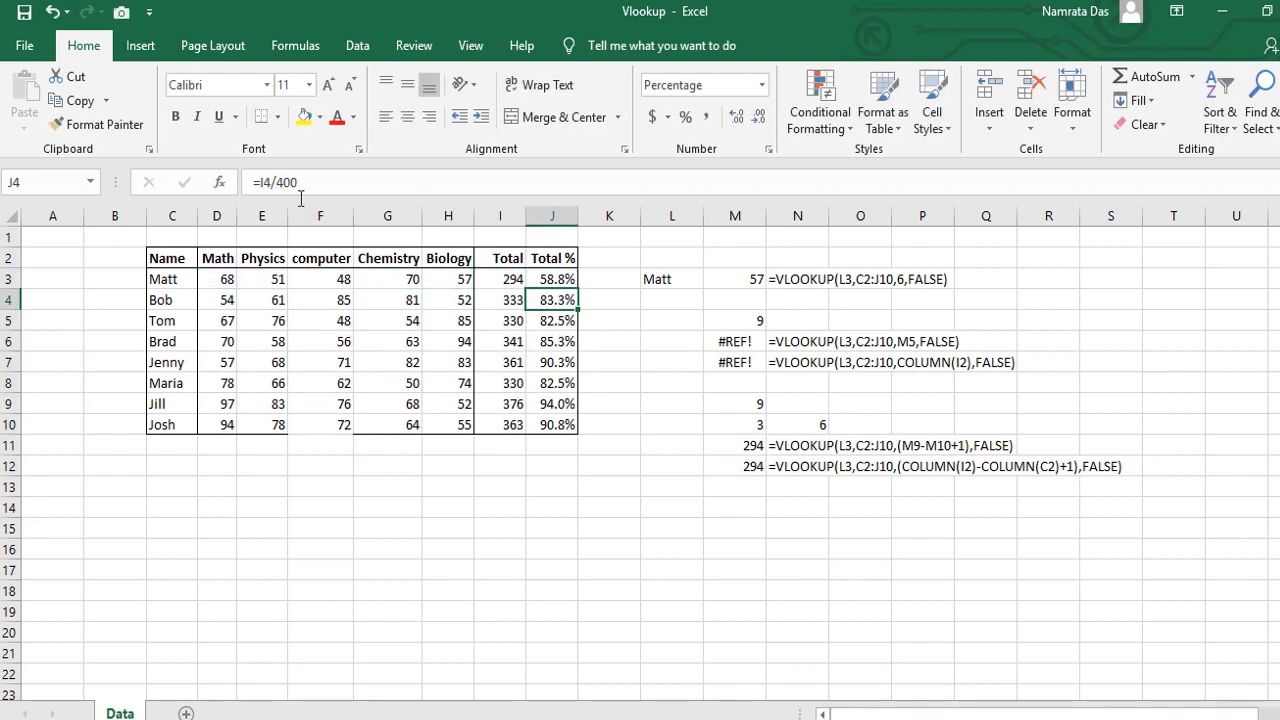
pyautogui.doubleClick(578, 310)
pyautogui.moveTo(150, 258); pyautogui.dragTo(553, 424)
pyautogui.click(497, 568)
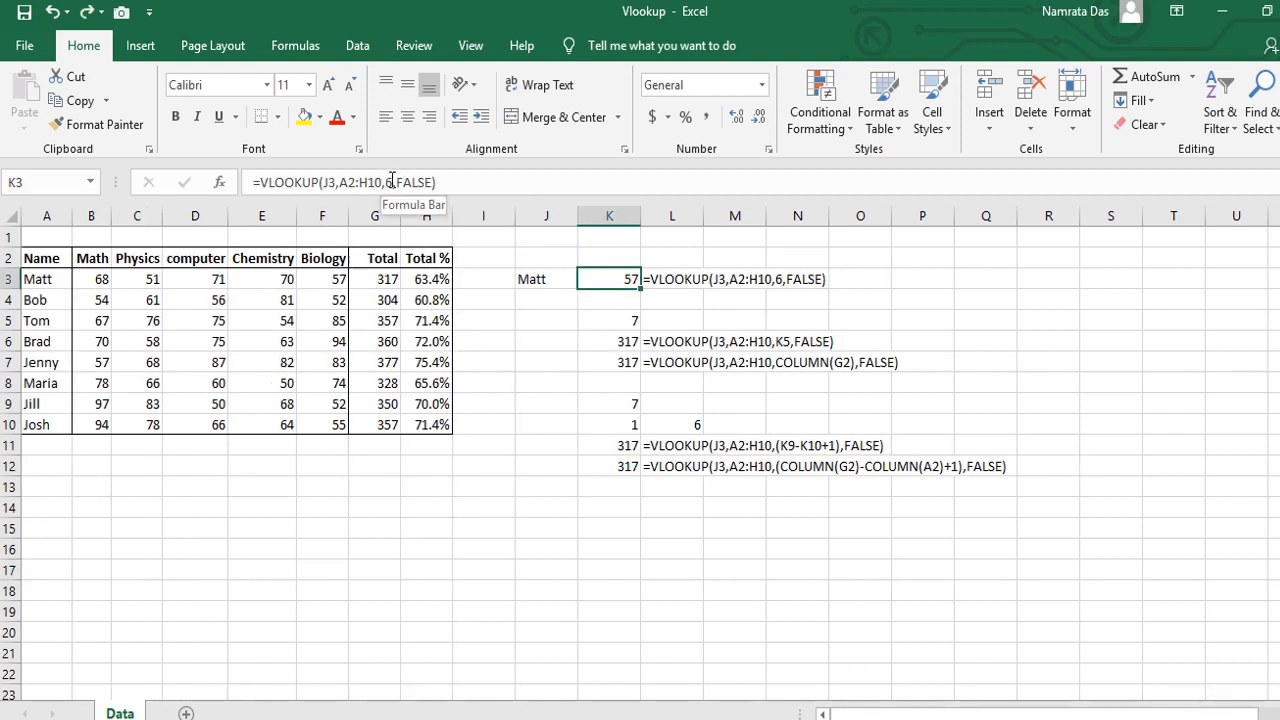
# Try to change the column index number in the K3 VLOOKUP formula to 7
pyautogui.press('F2')
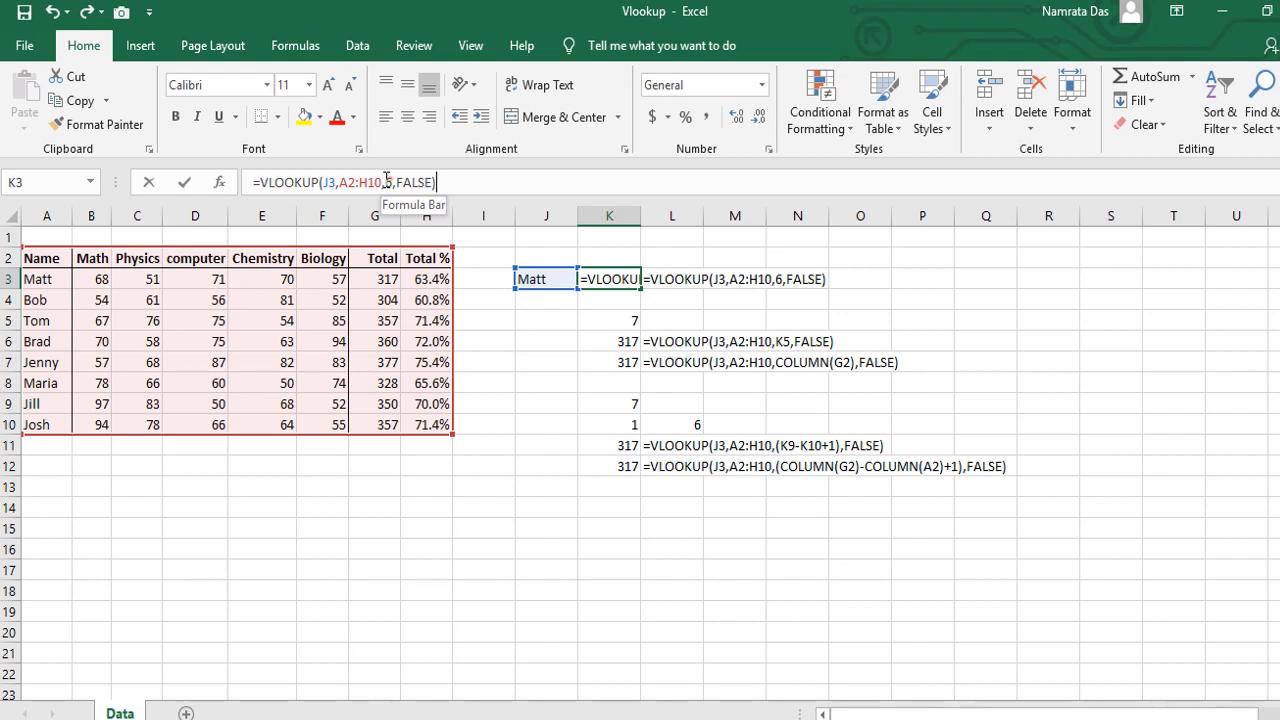
pyautogui.doubleClick(390, 181)
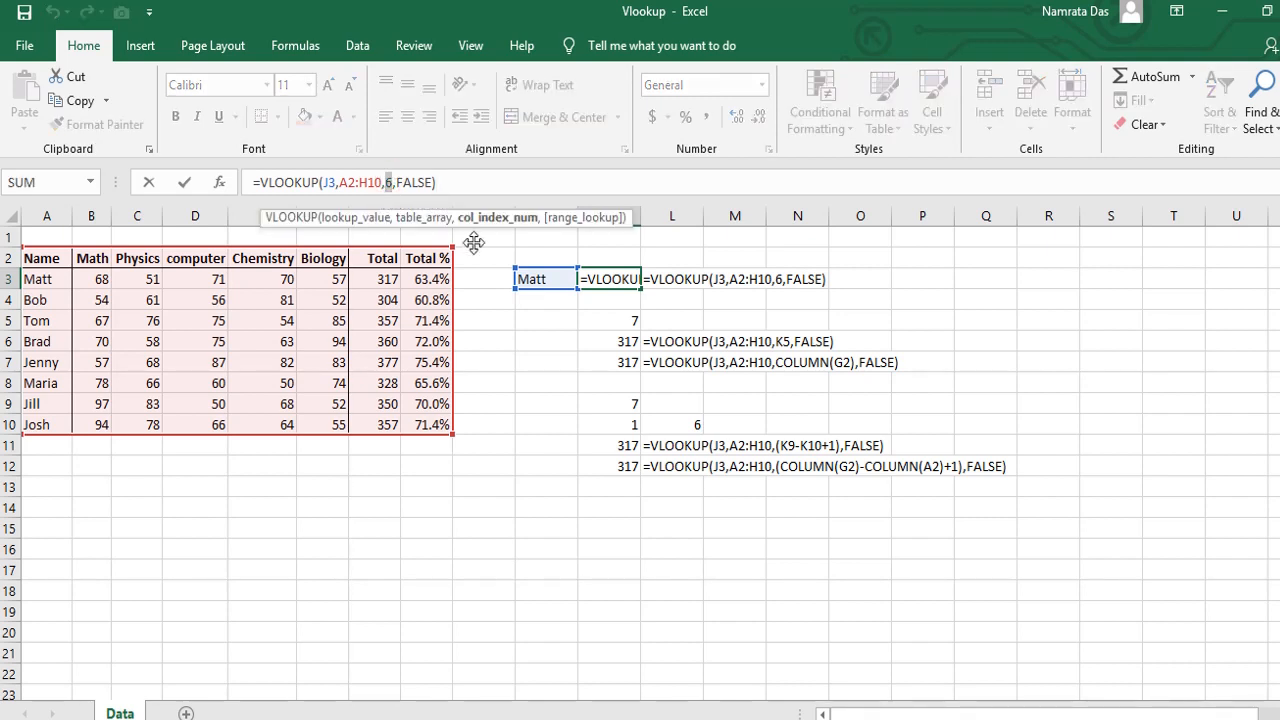
pyautogui.write('7')
pyautogui.click(622, 341)
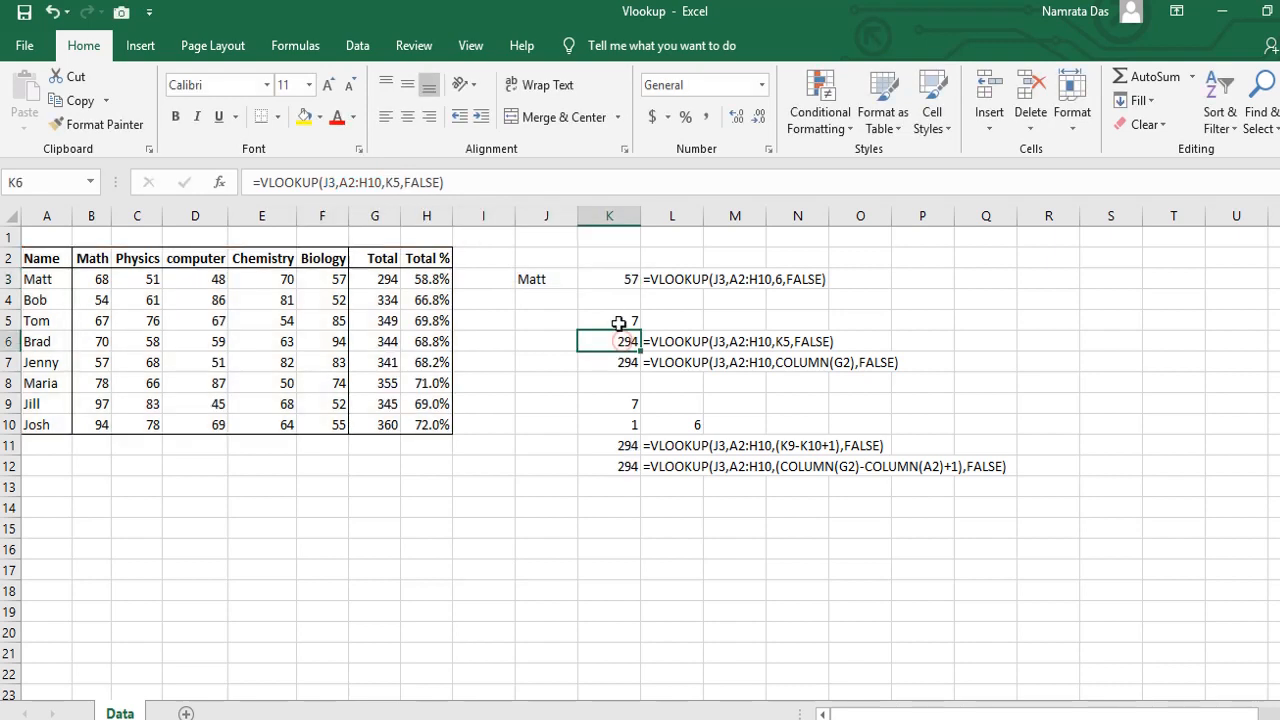
# Point the COLUMN references in K5 and K9 to the Biology header in F2
pyautogui.click(619, 321)
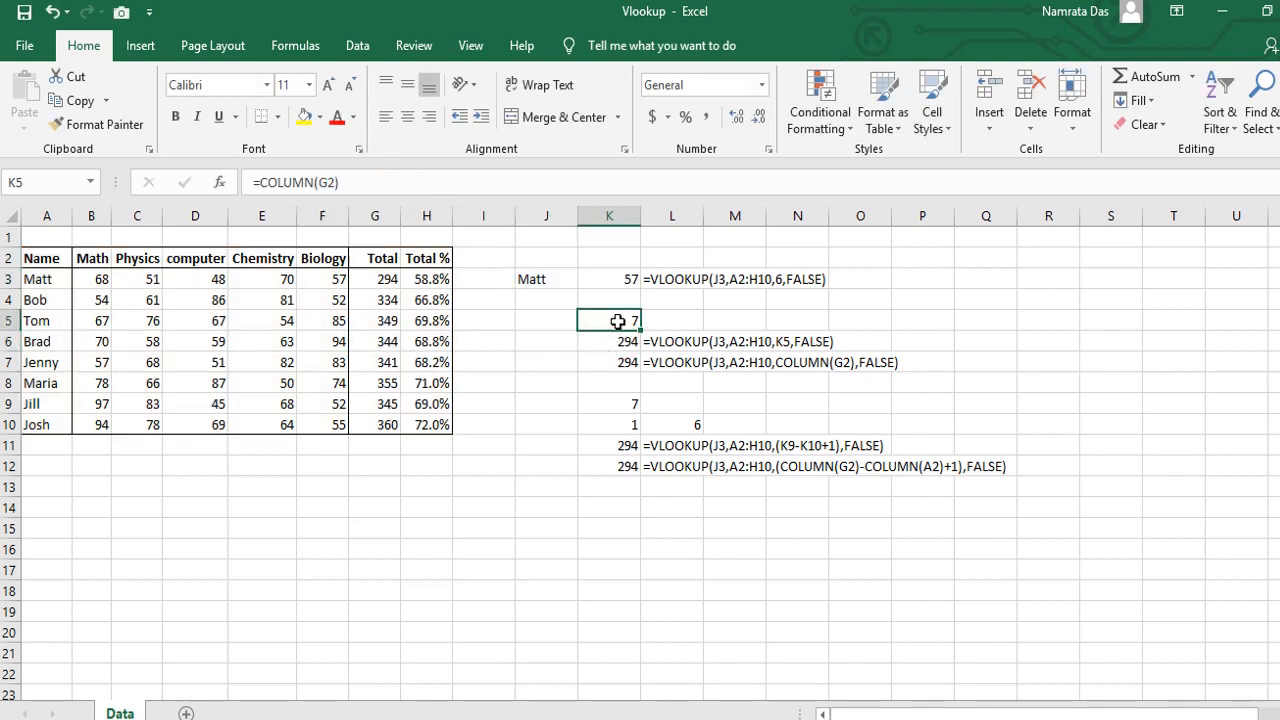
pyautogui.click(431, 186)
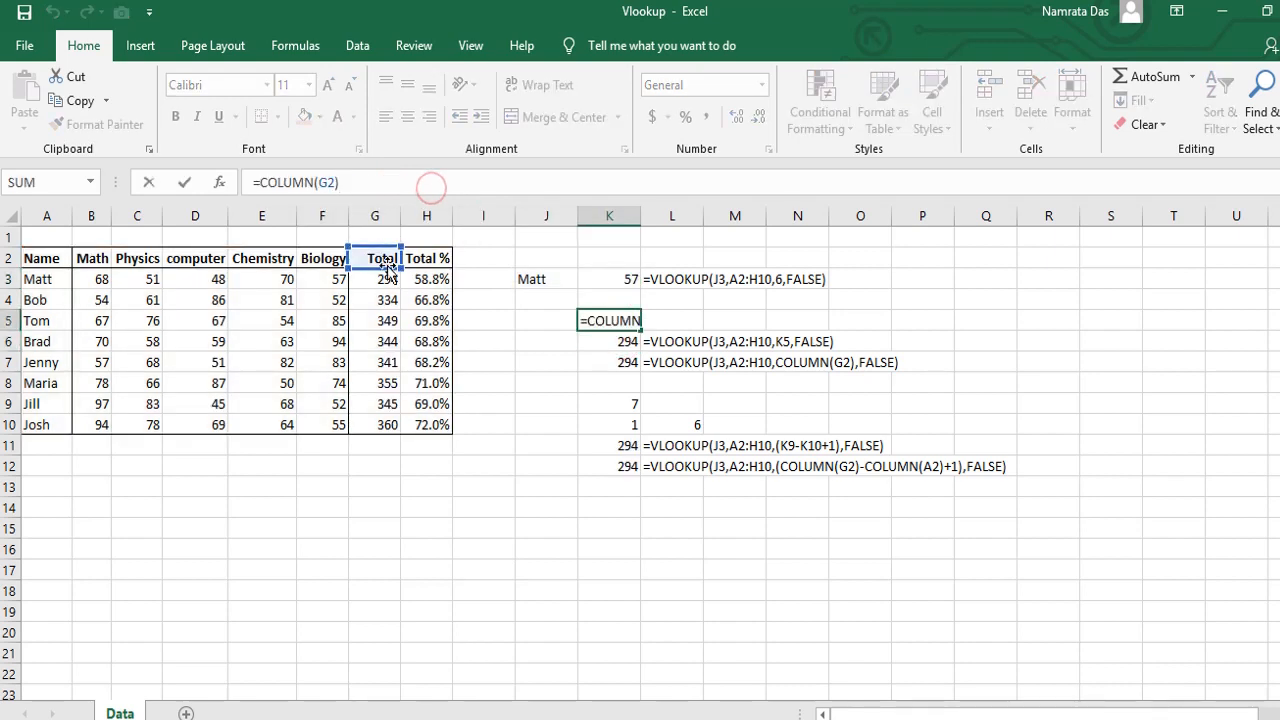
pyautogui.click(325, 259)
pyautogui.press('Return')
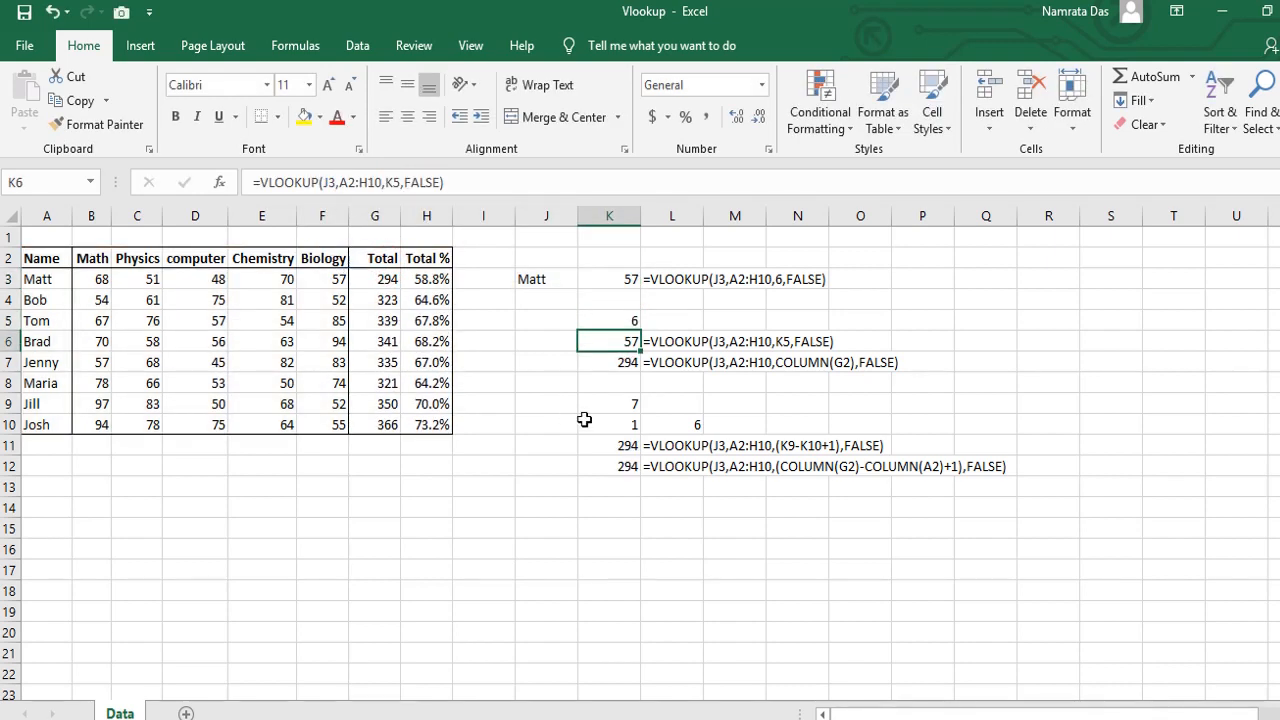
pyautogui.click(612, 404)
pyautogui.click(374, 183)
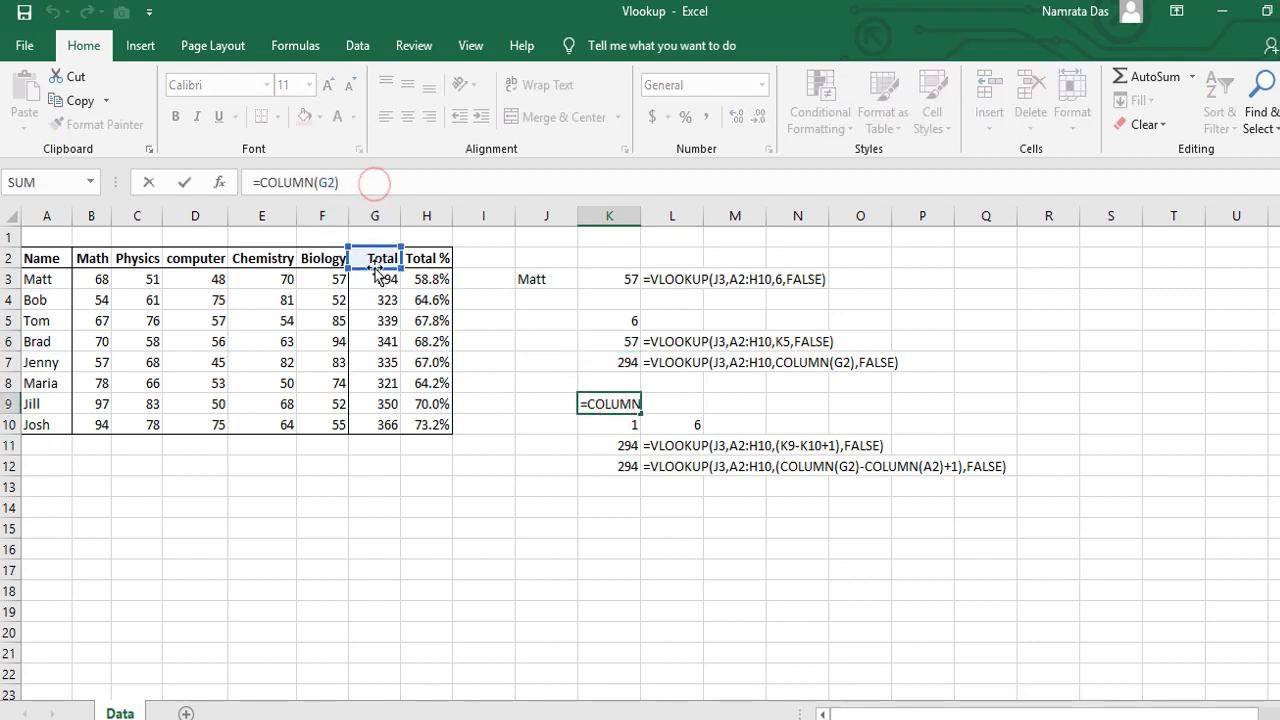
pyautogui.click(327, 258)
pyautogui.press('Return')
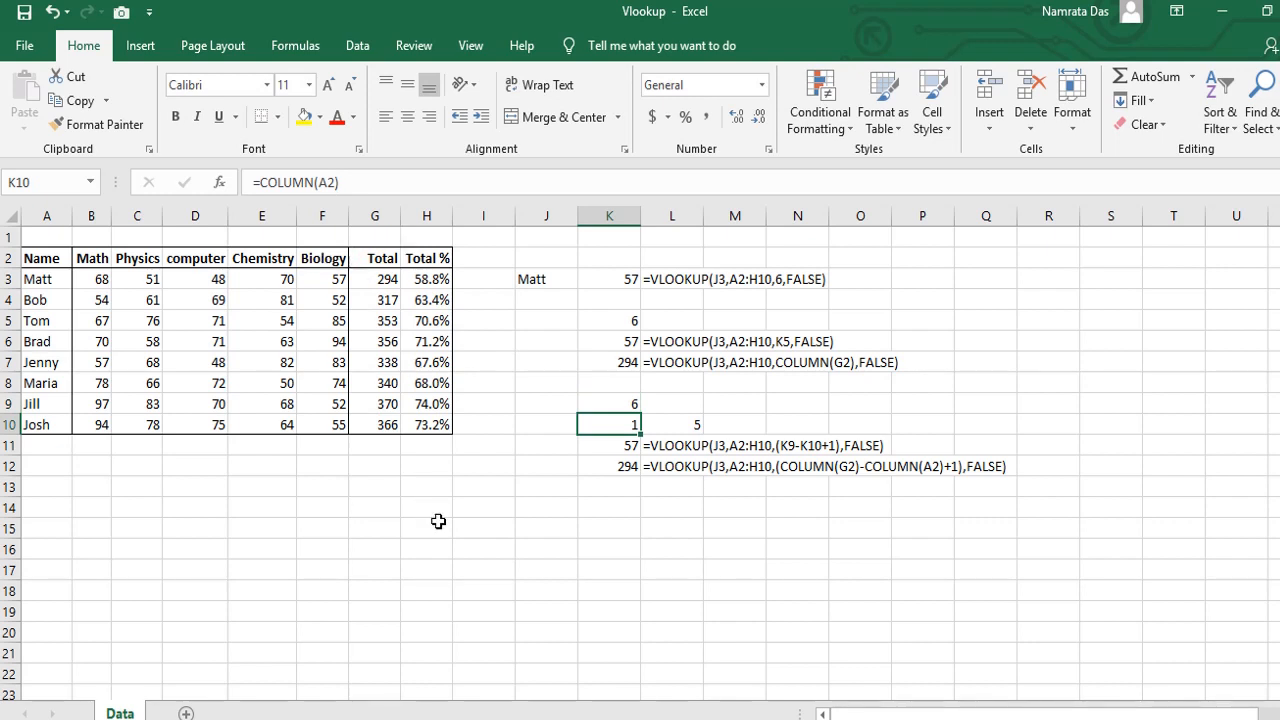
# Set the column index number of the VLOOKUP formula in K3 to 2
pyautogui.click(624, 276)
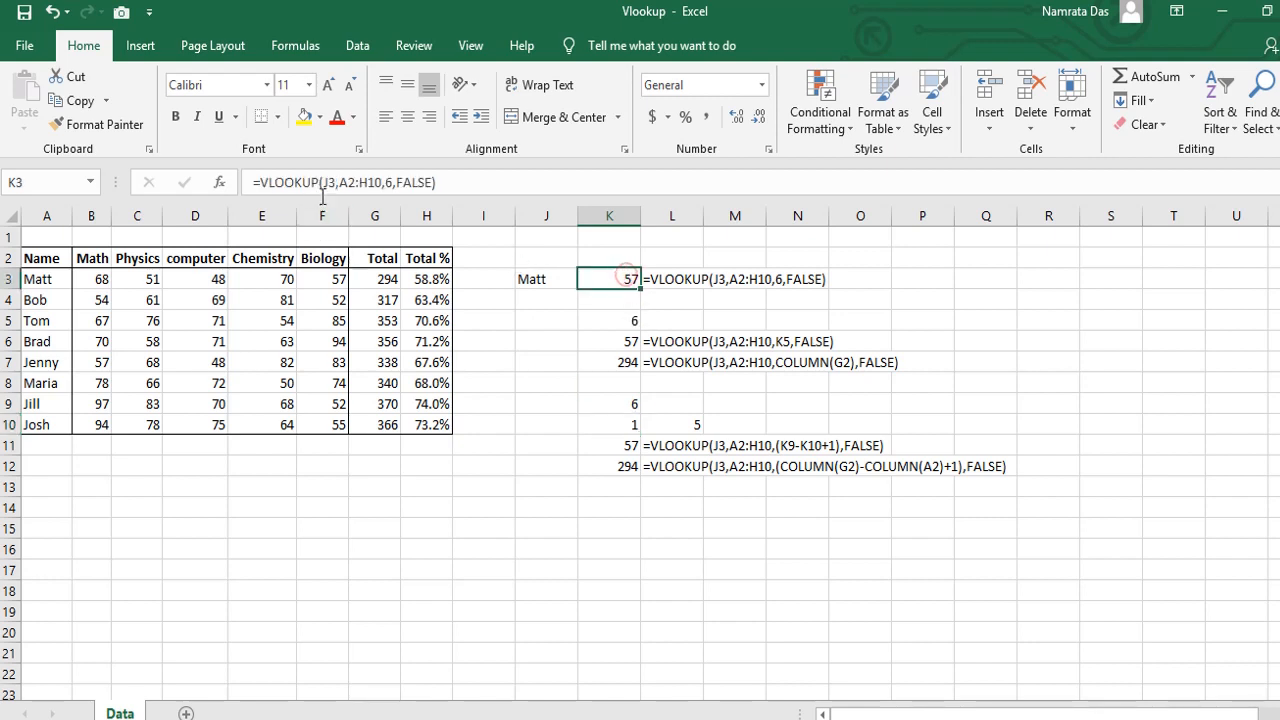
pyautogui.click(389, 182)
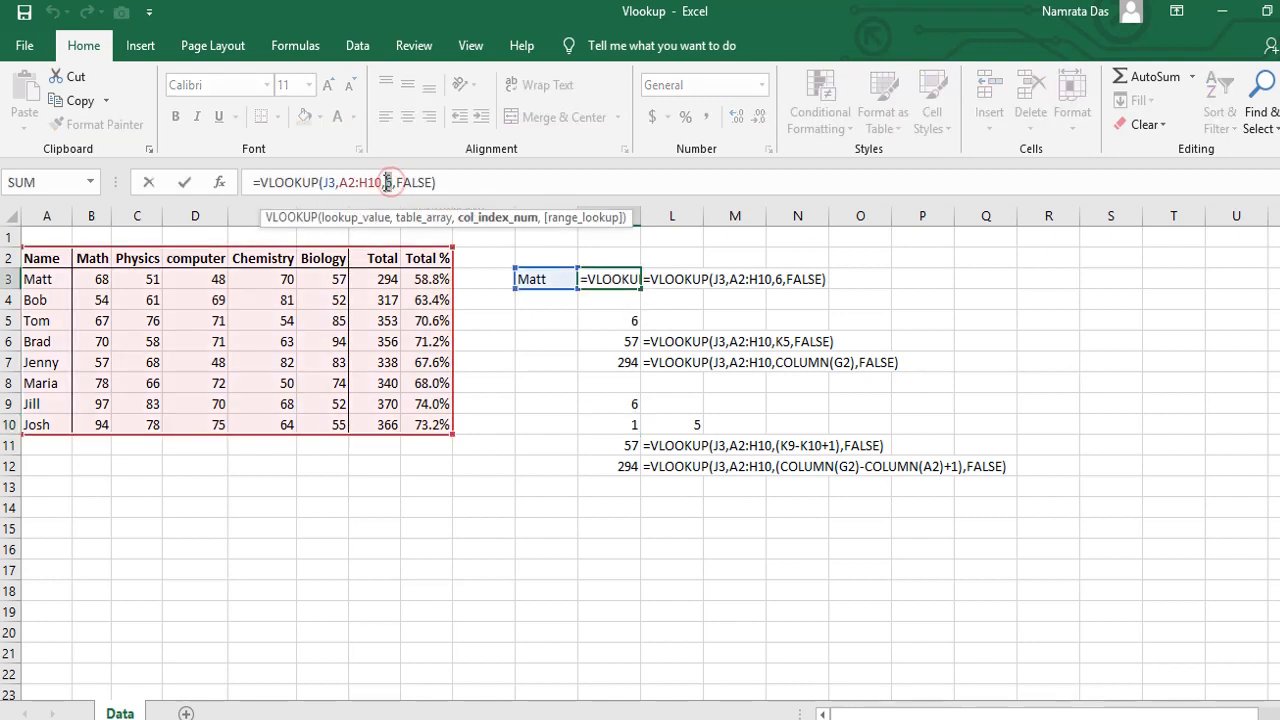
pyautogui.press('BackSpace')
pyautogui.write('2')
pyautogui.press('Return')
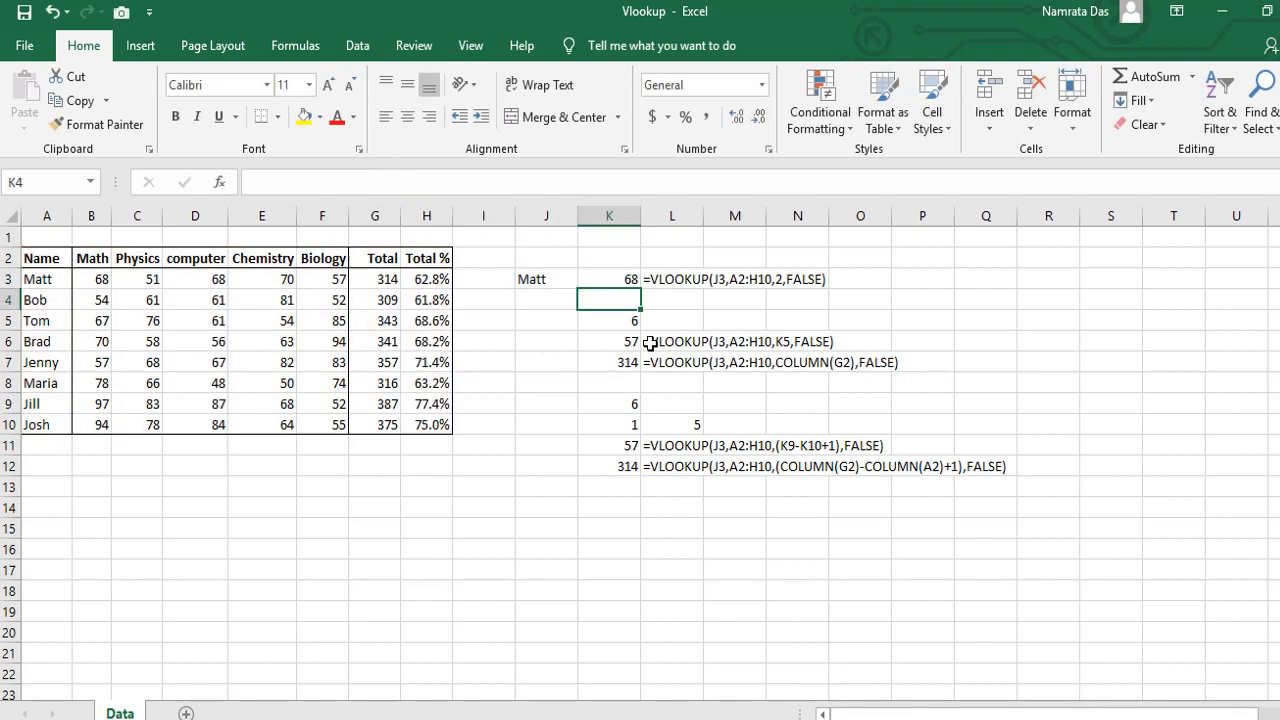
# Point the COLUMN reference in K5 to the Math header in B2
pyautogui.click(590, 318)
pyautogui.click(394, 182)
pyautogui.click(338, 258)
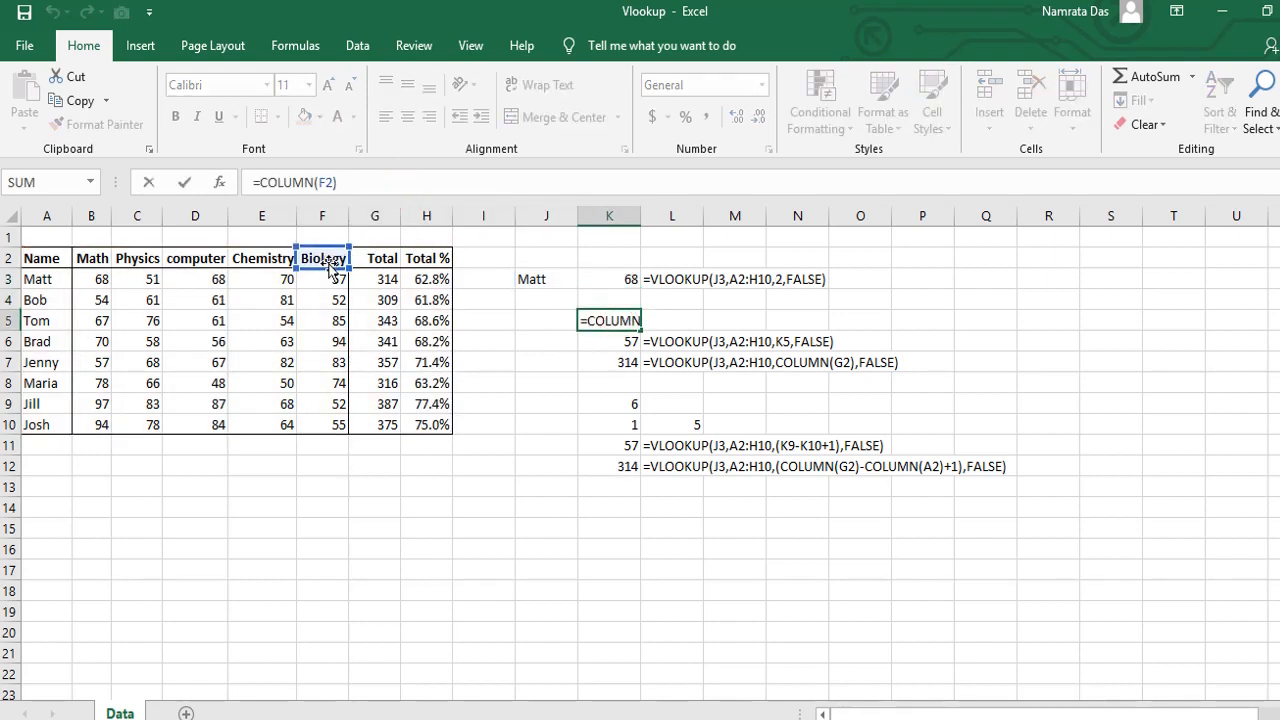
pyautogui.click(88, 258)
pyautogui.press('Return')
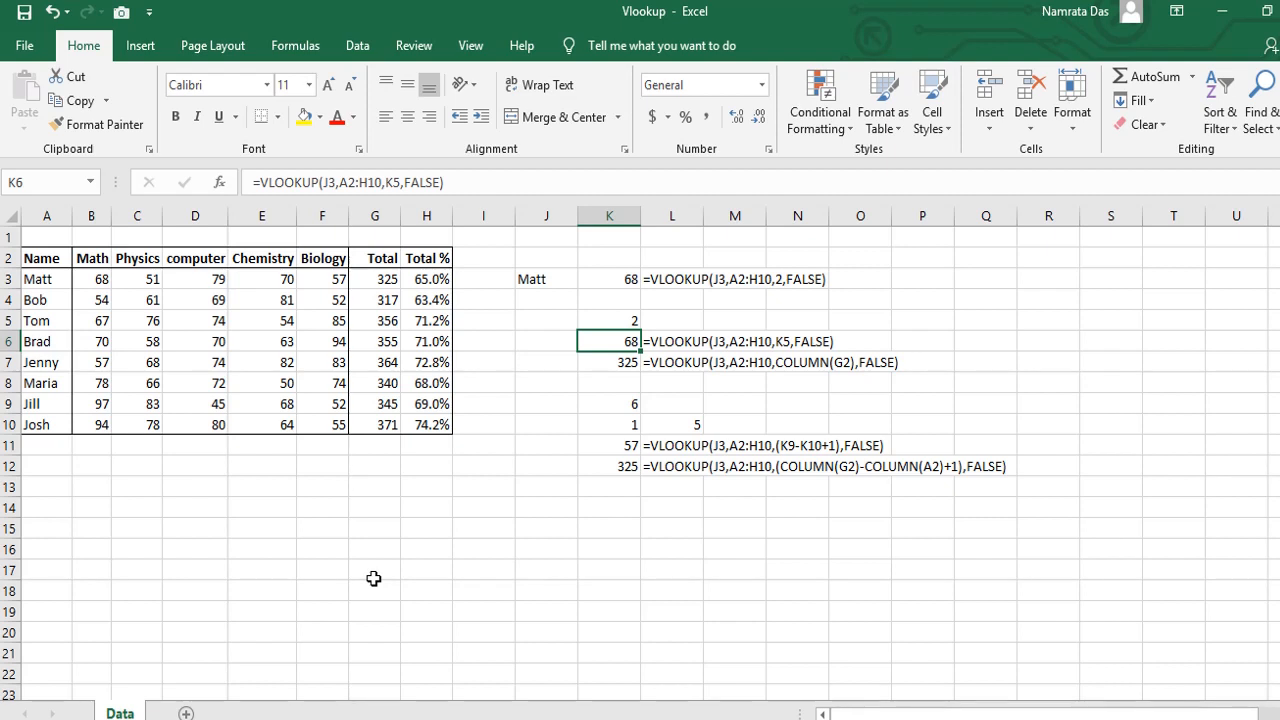
# Set up a new lookup area with the first student's name in F16 and the heading Math in G15
pyautogui.click(324, 551)
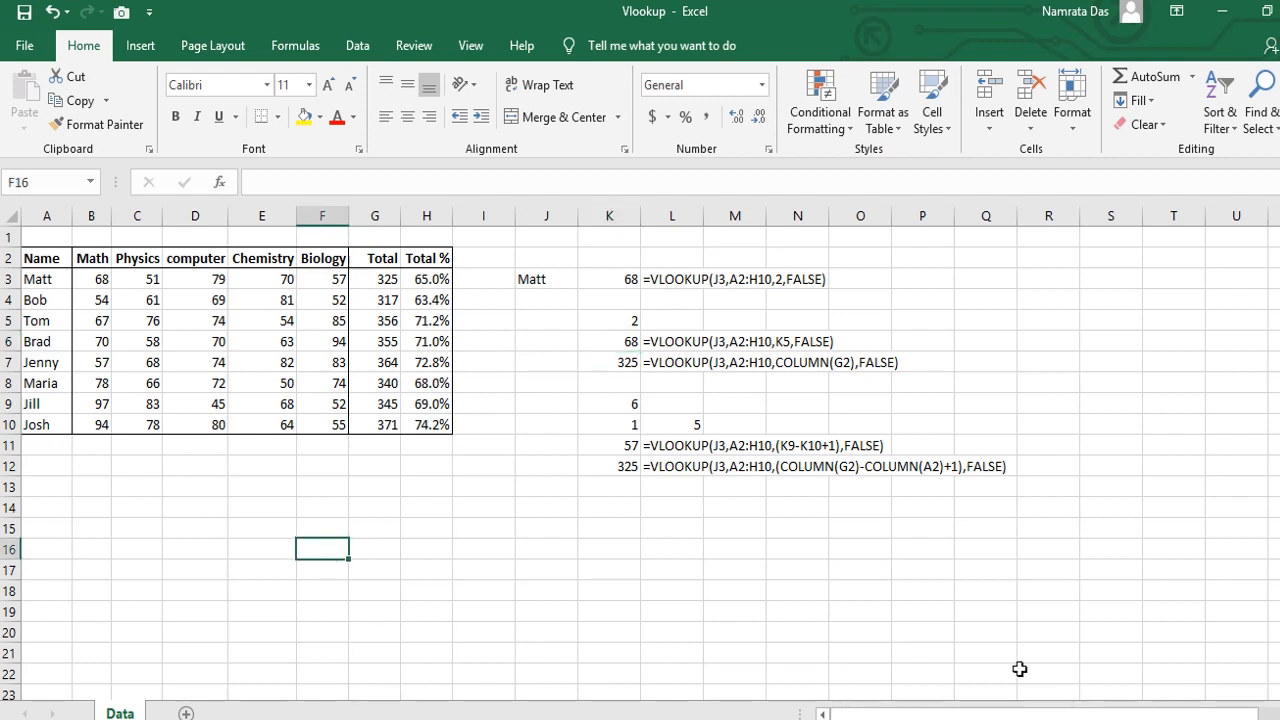
pyautogui.write('Matt')
pyautogui.press('Tab')
pyautogui.press('Up')
pyautogui.write('Math')
pyautogui.press('Return')
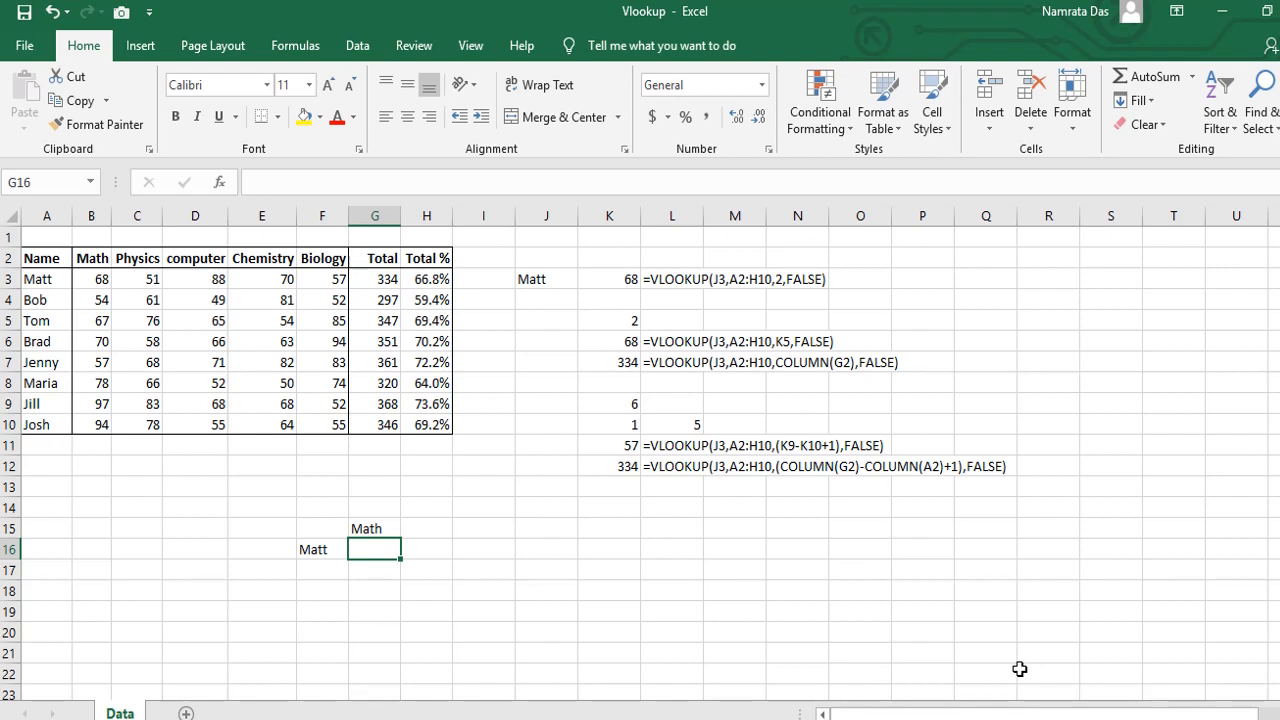
# Enter =MATCH(G15,A2:H2,0) in H16 to find the heading's column position in the table
pyautogui.press('Right')
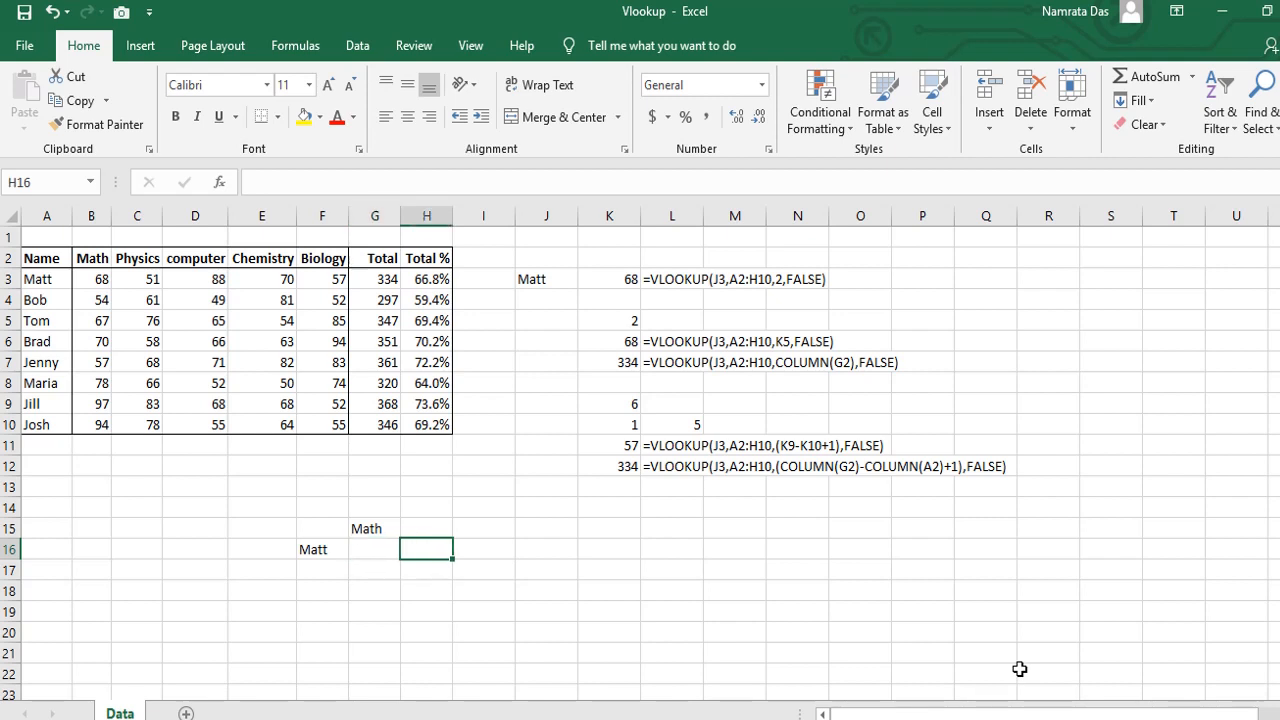
pyautogui.write('=MATCH(')
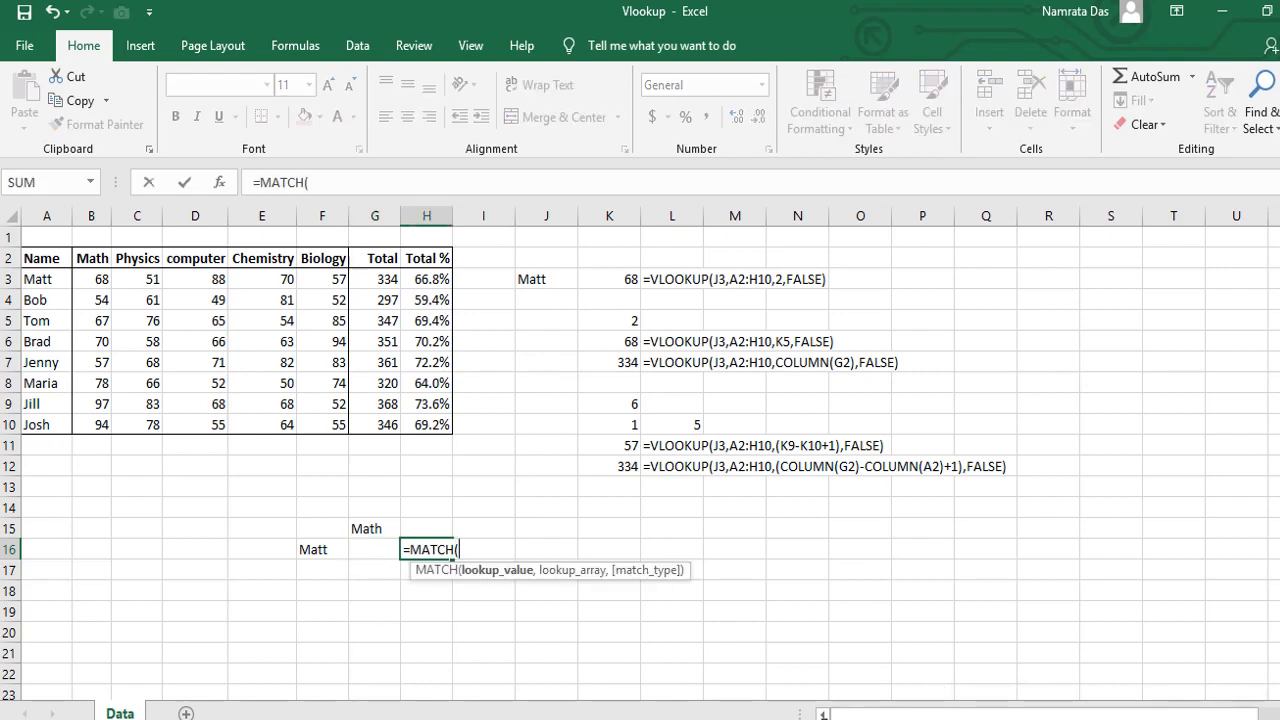
pyautogui.click(366, 522)
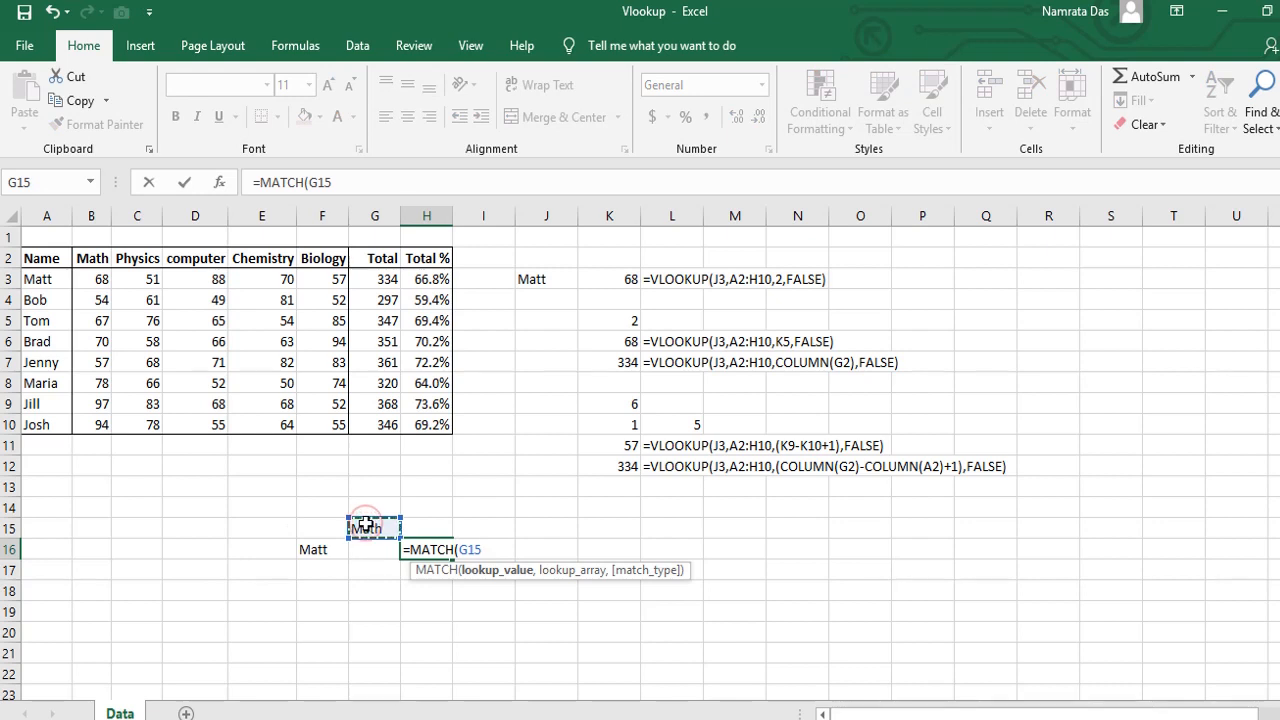
pyautogui.write(',')
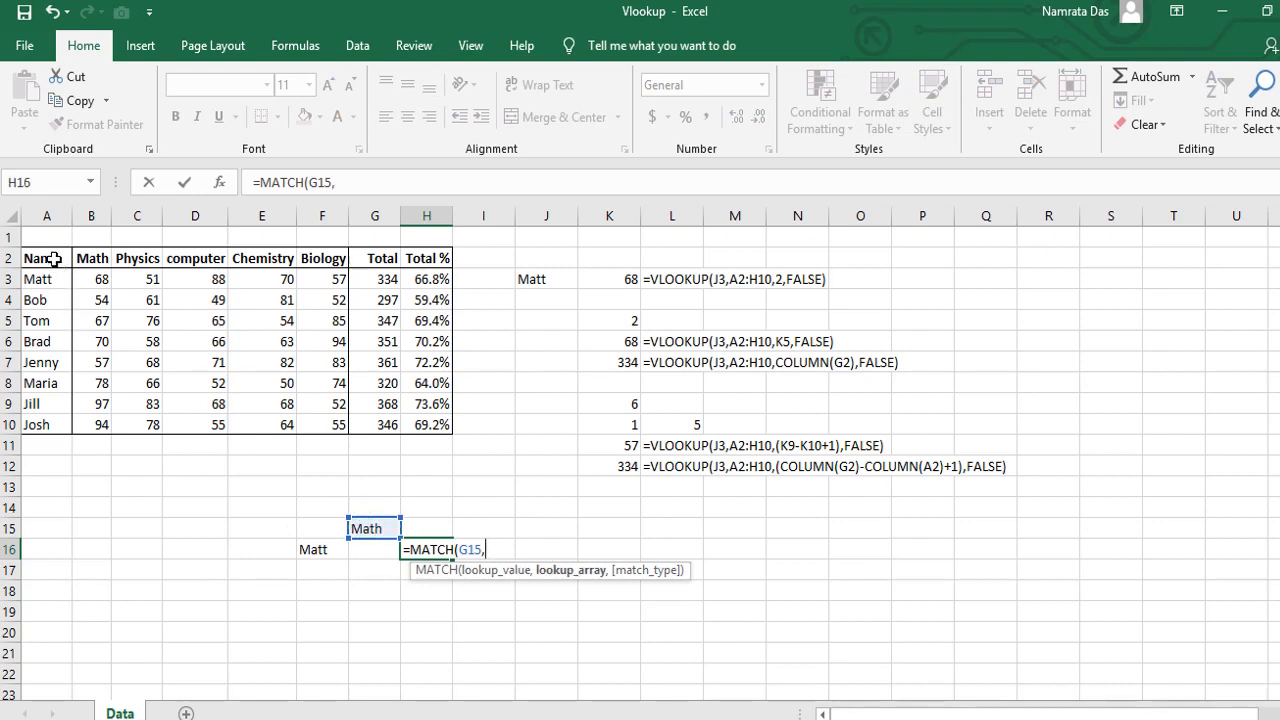
pyautogui.moveTo(46, 258); pyautogui.dragTo(425, 262)
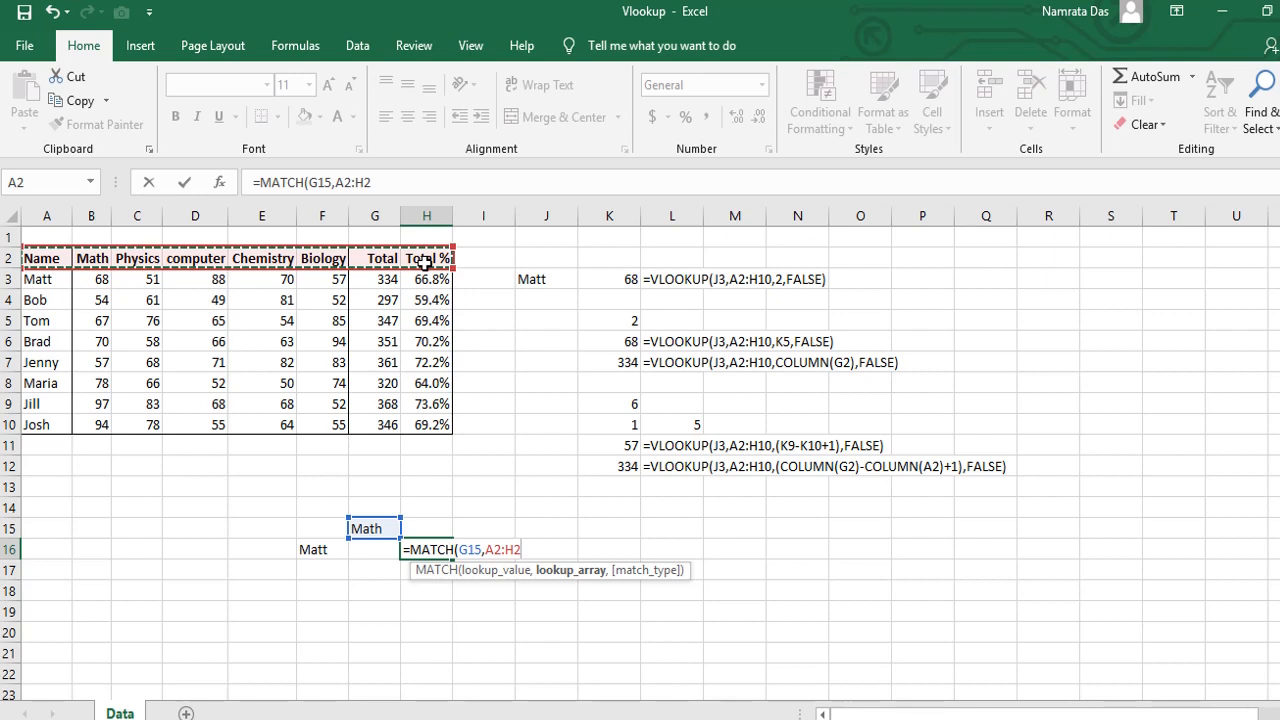
pyautogui.write(',')
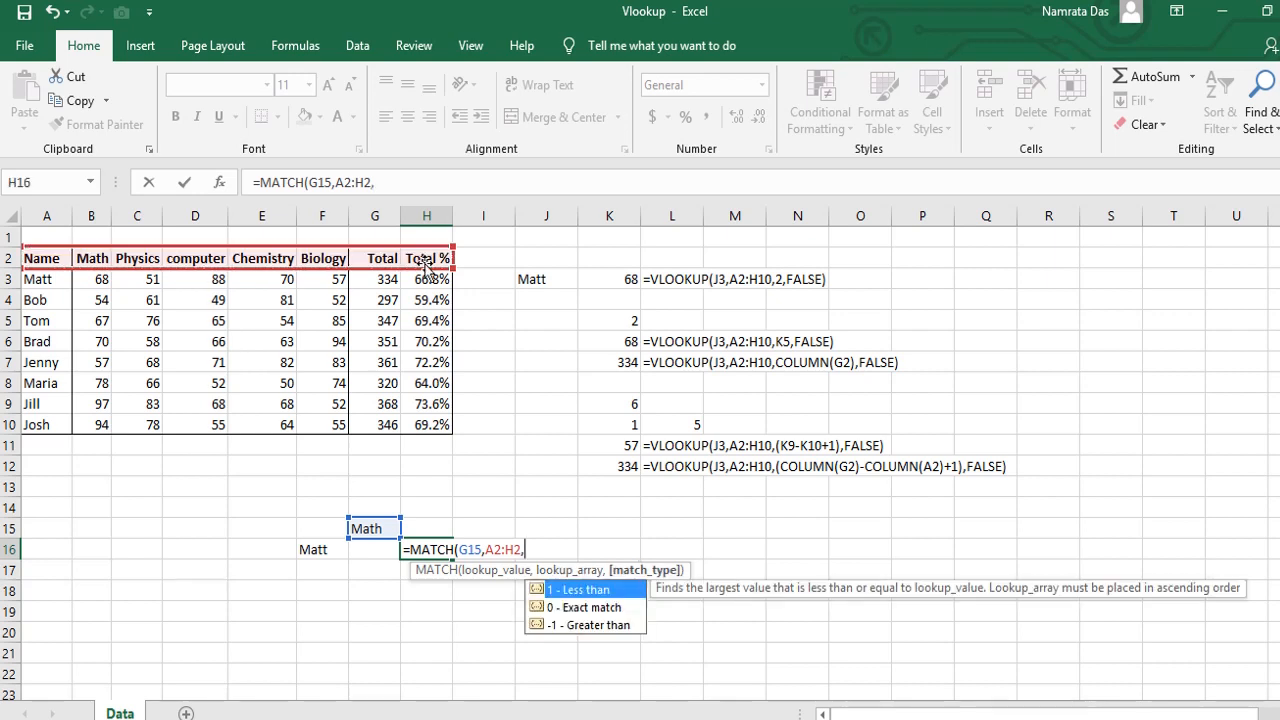
pyautogui.press('Down')
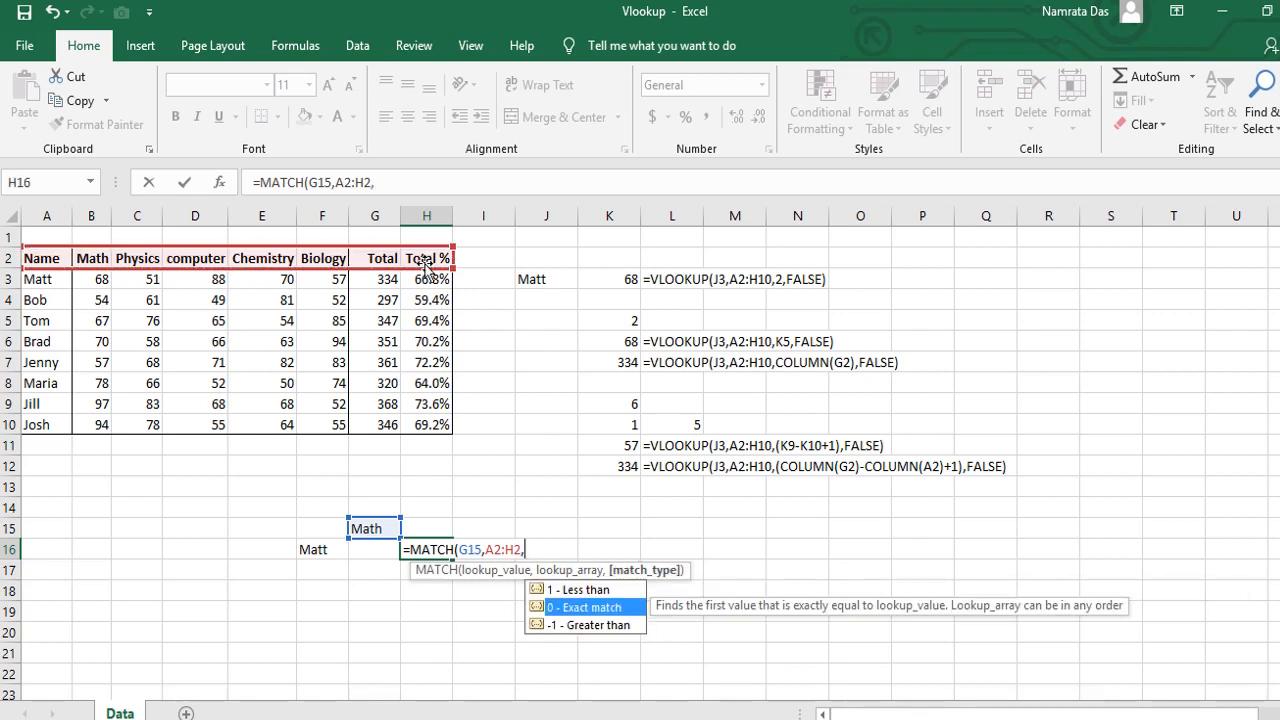
pyautogui.write('0)')
pyautogui.press('Return')
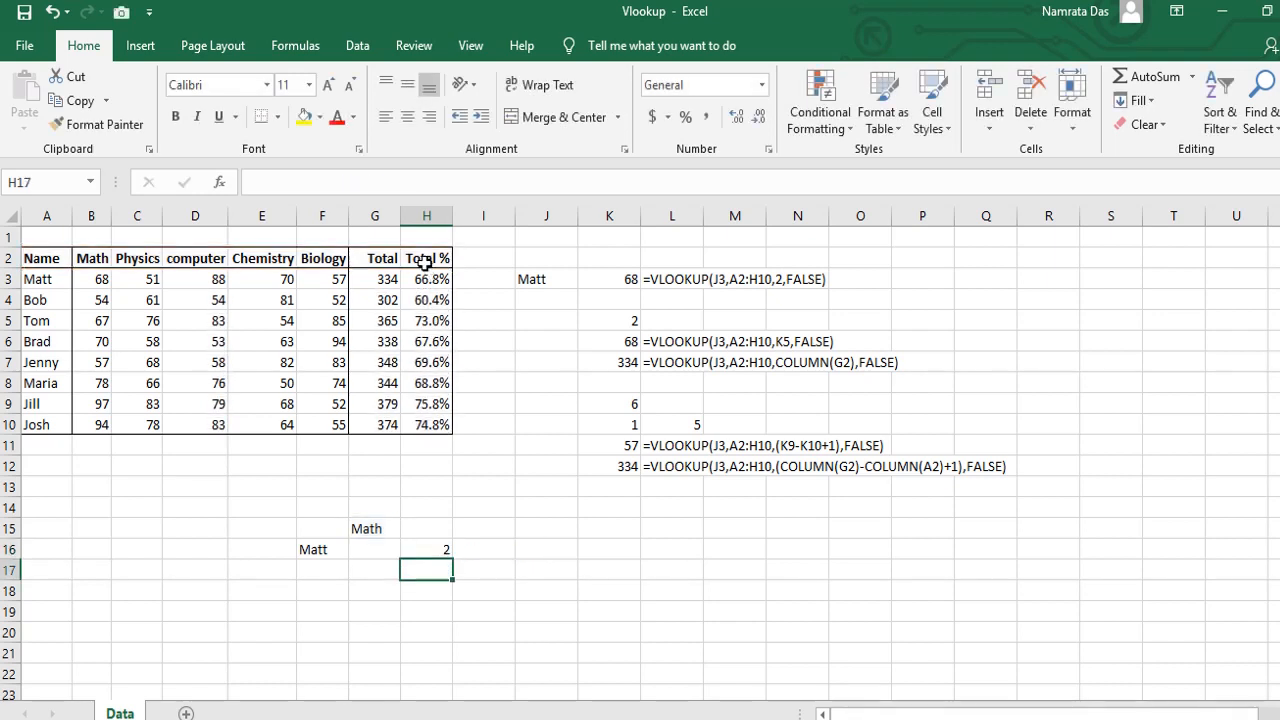
# Test the MATCH formula by changing the heading in G15 to Biology, followed by Total
pyautogui.press('Up')
pyautogui.press('Left')
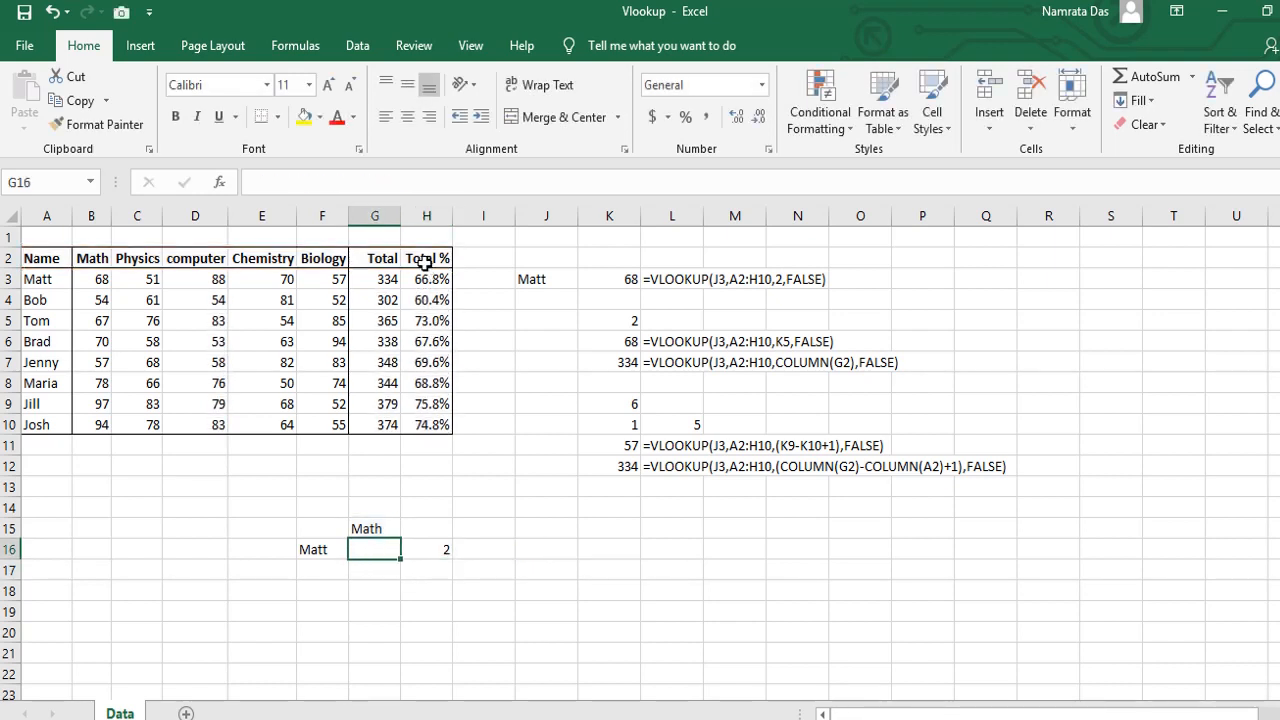
pyautogui.press('Up')
pyautogui.write('Bi')
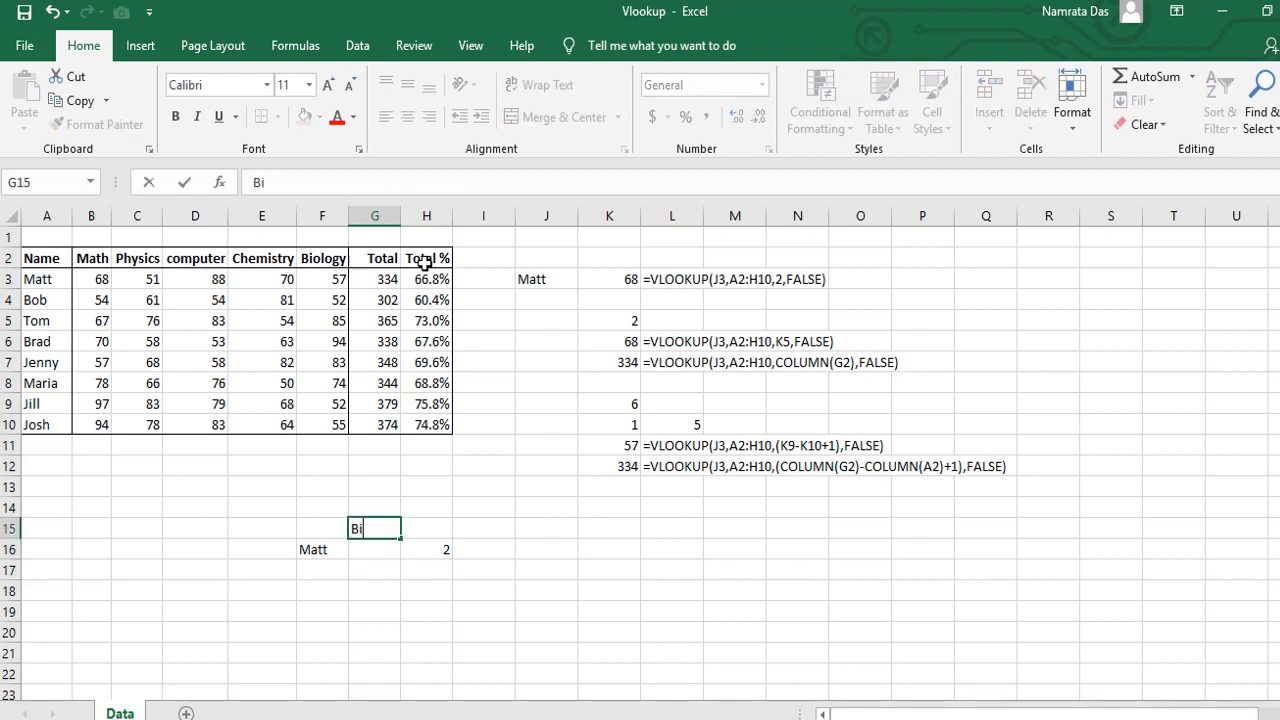
pyautogui.write('ology')
pyautogui.press('Return')
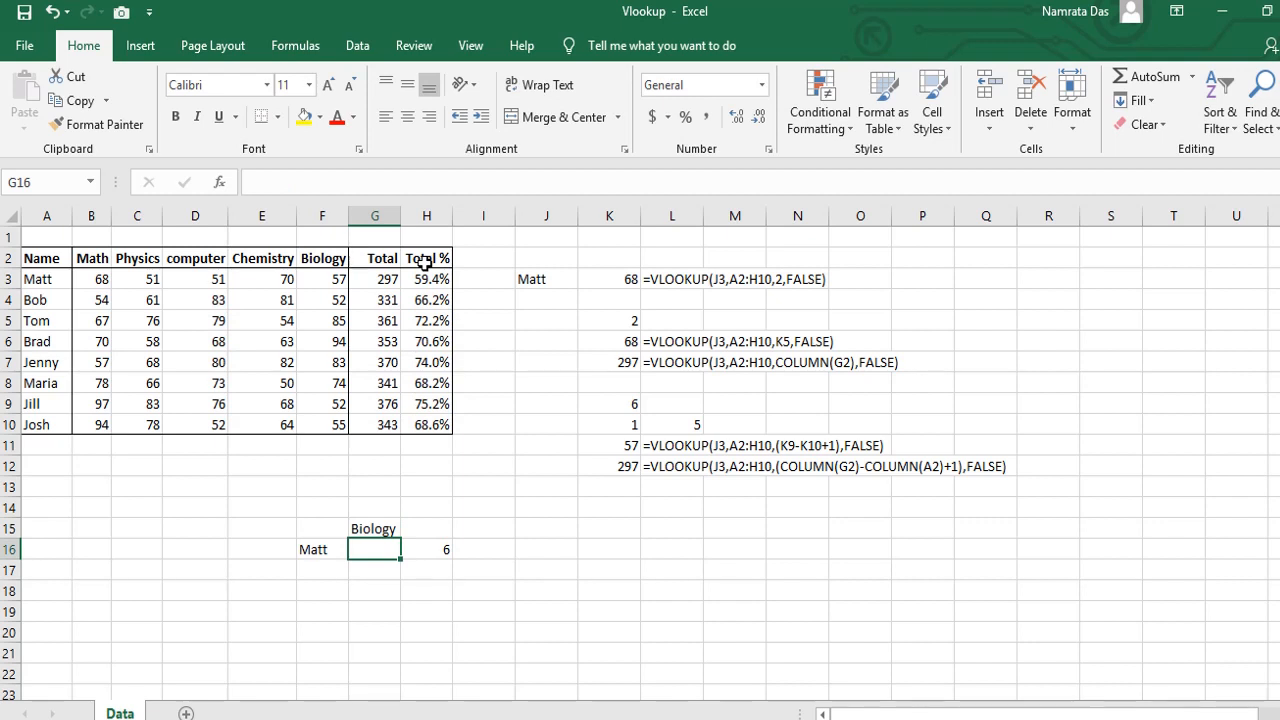
pyautogui.press('Up')
pyautogui.write('Total')
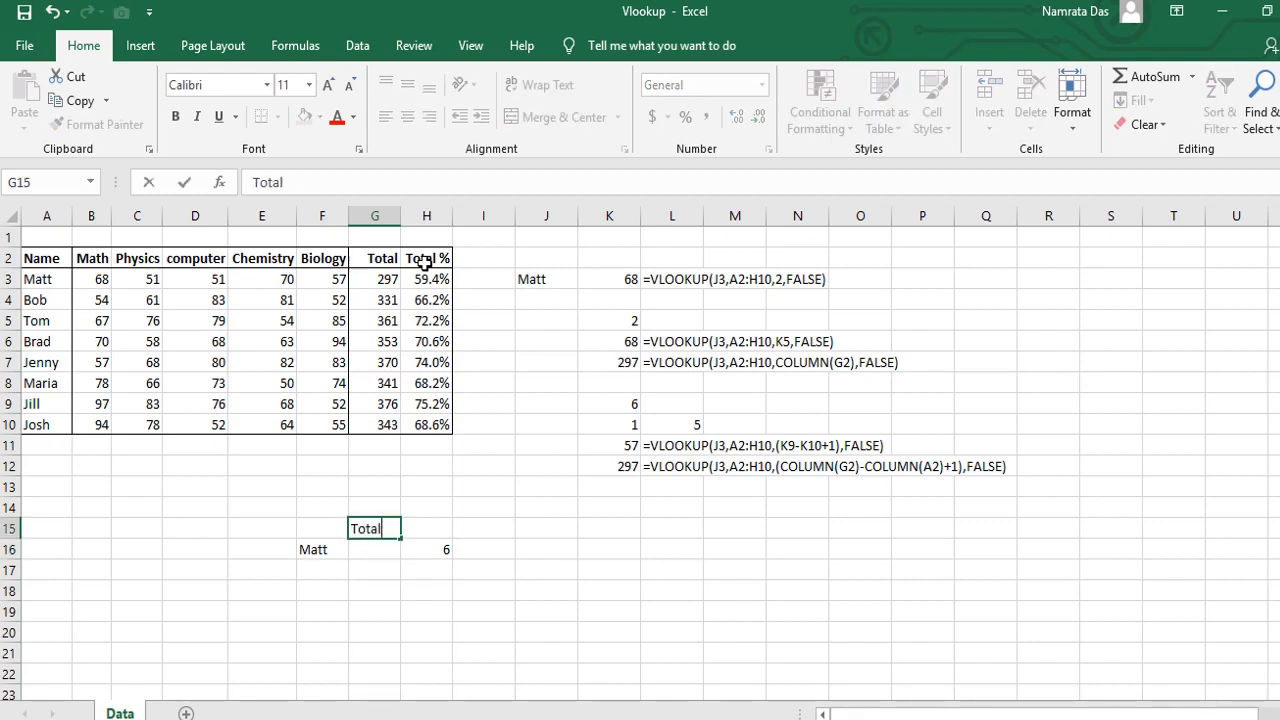
pyautogui.press('Return')
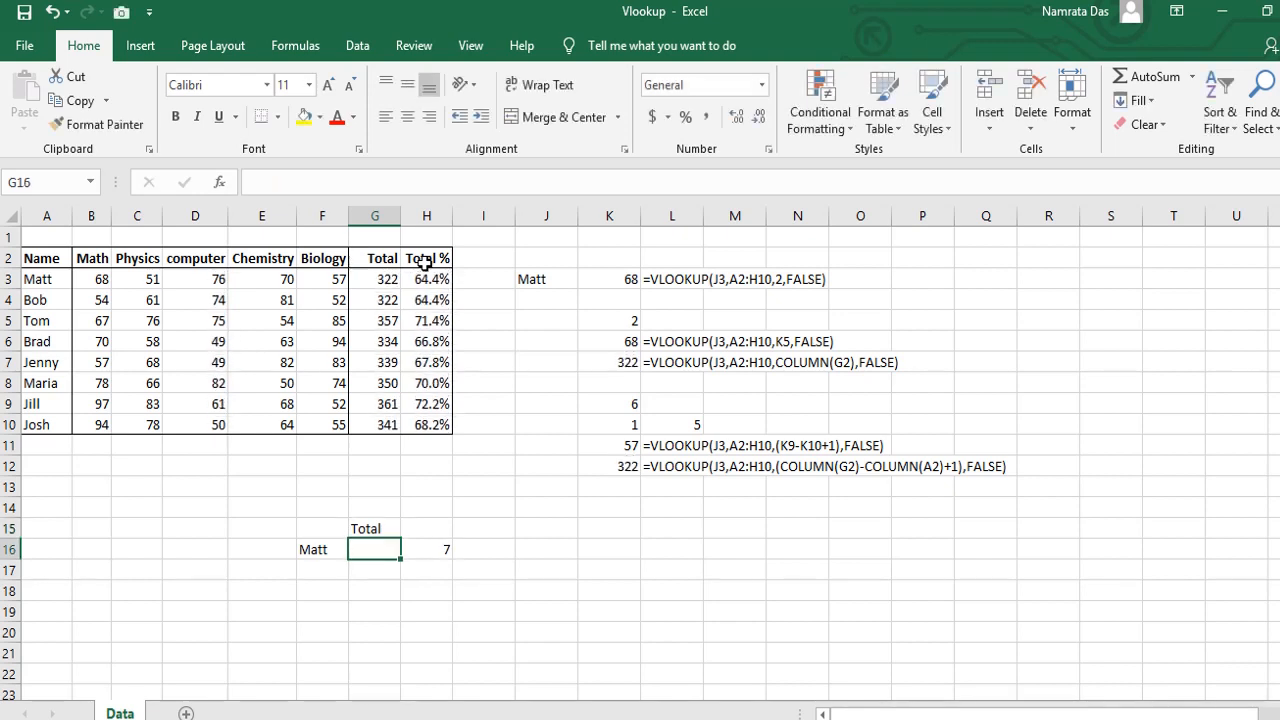
# Enter a VLOOKUP in G16 that looks up F16 in A2:H10, with H16 as column index and FALSE for exact match
pyautogui.write('=VLOOKUP(')
pyautogui.press('Left')
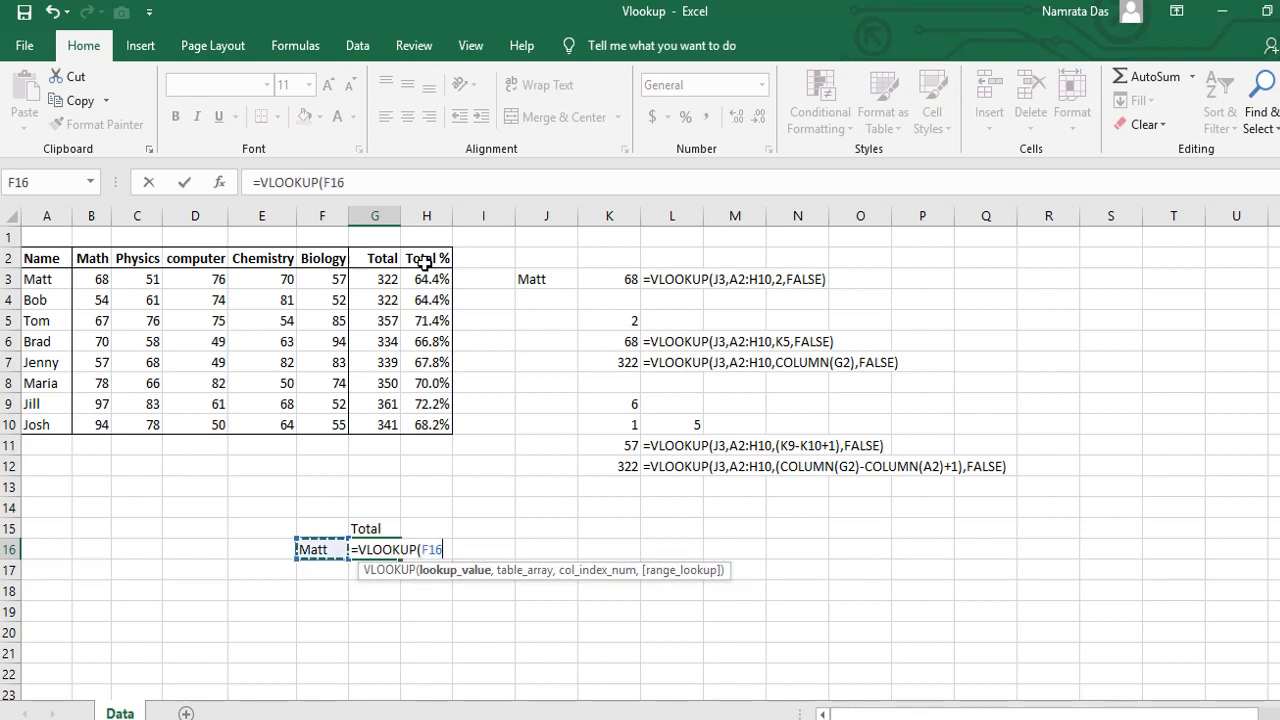
pyautogui.write(',')
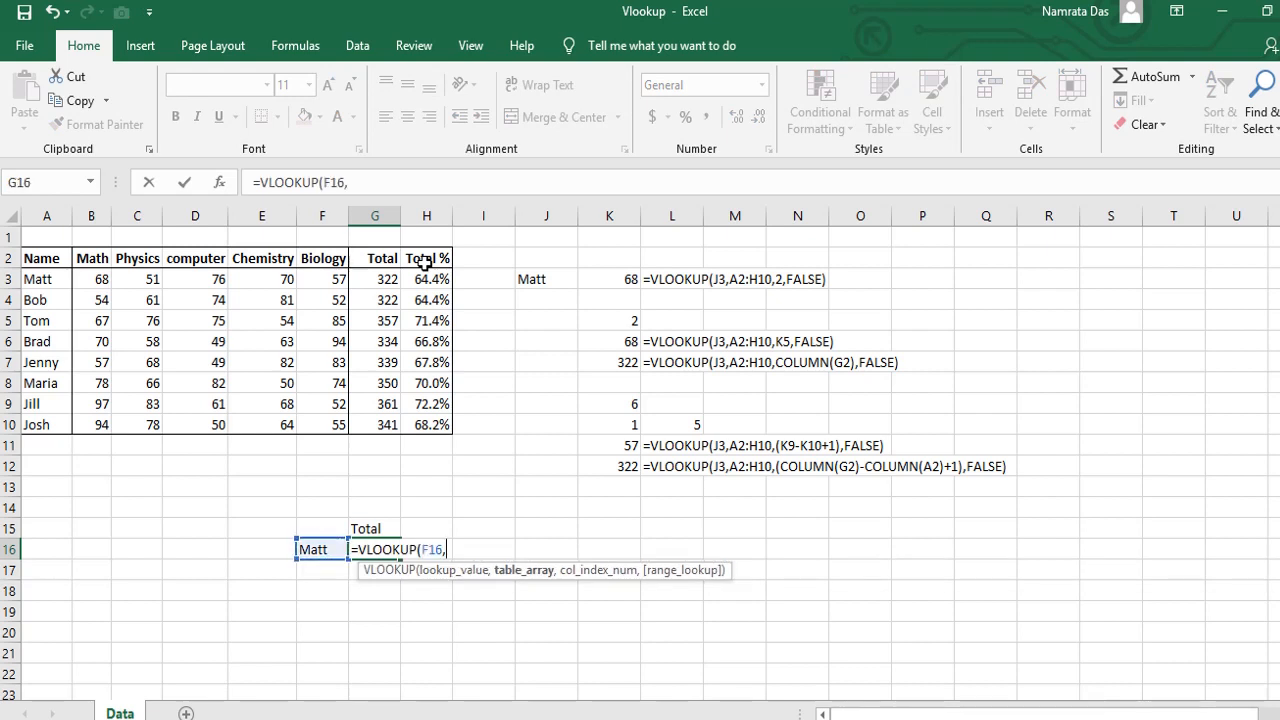
pyautogui.moveTo(54, 258); pyautogui.dragTo(425, 414)
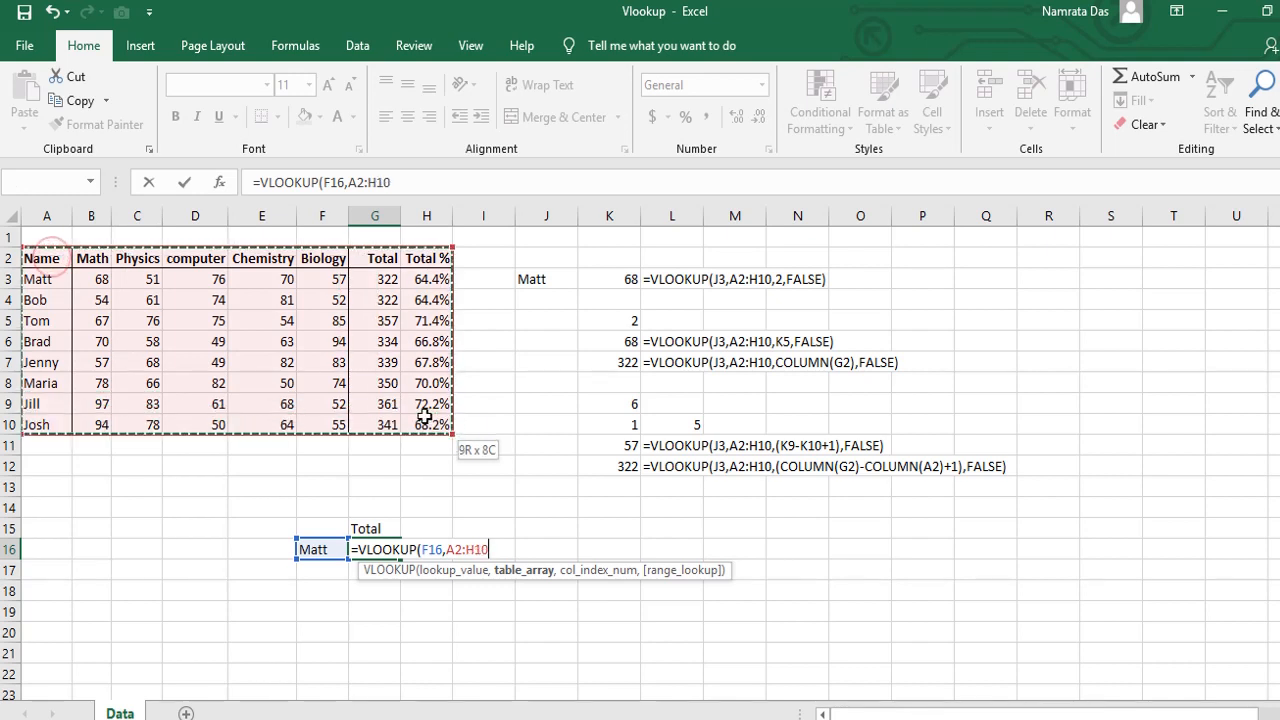
pyautogui.write(',')
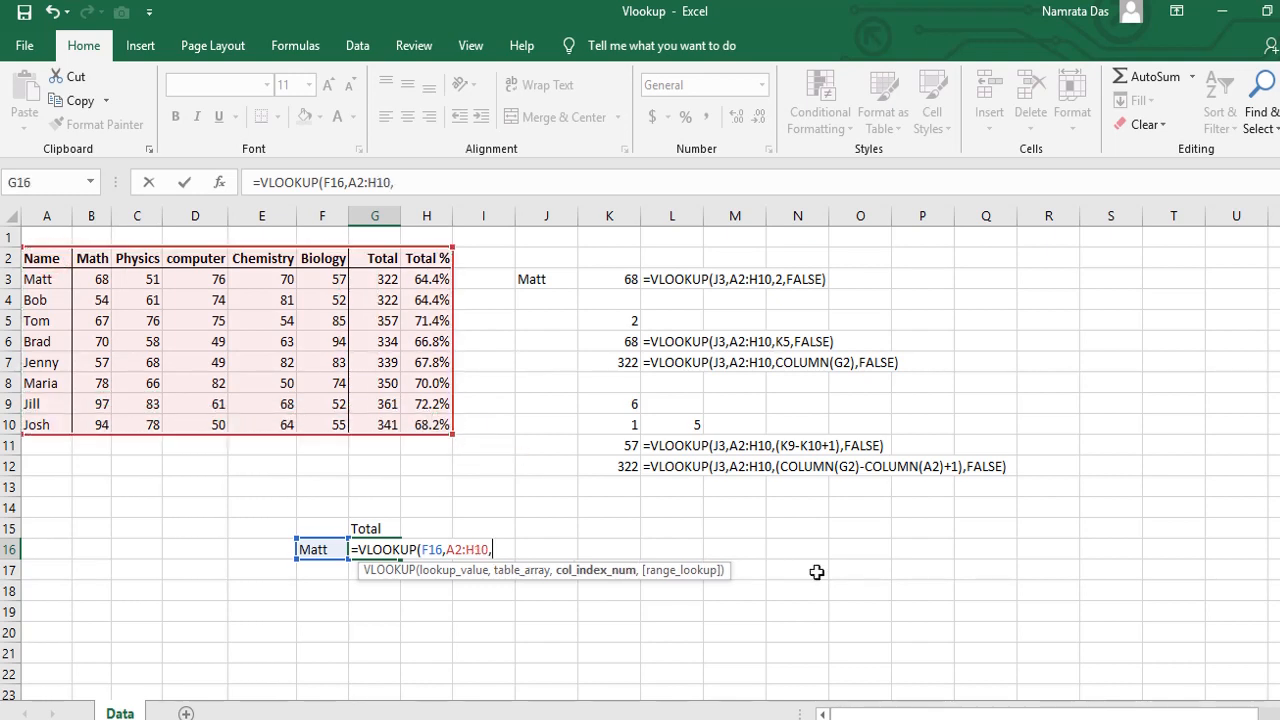
pyautogui.press('Right')
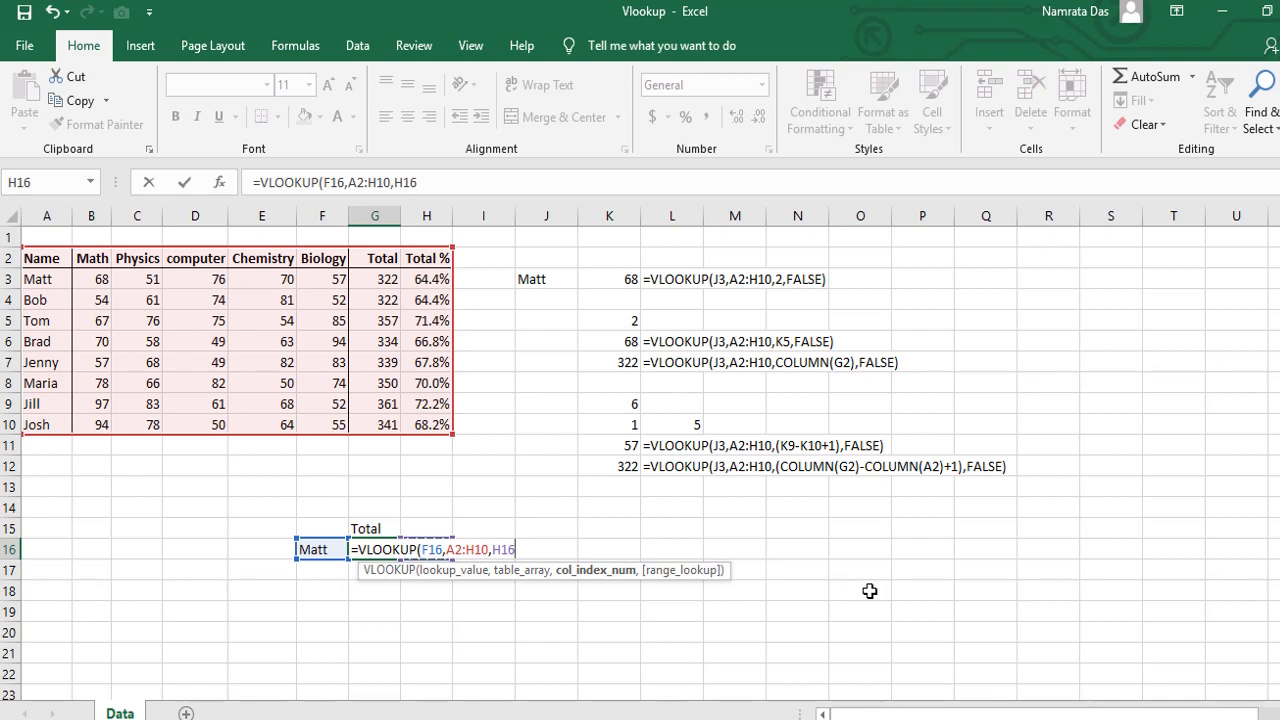
pyautogui.write(',')
pyautogui.press('Down')
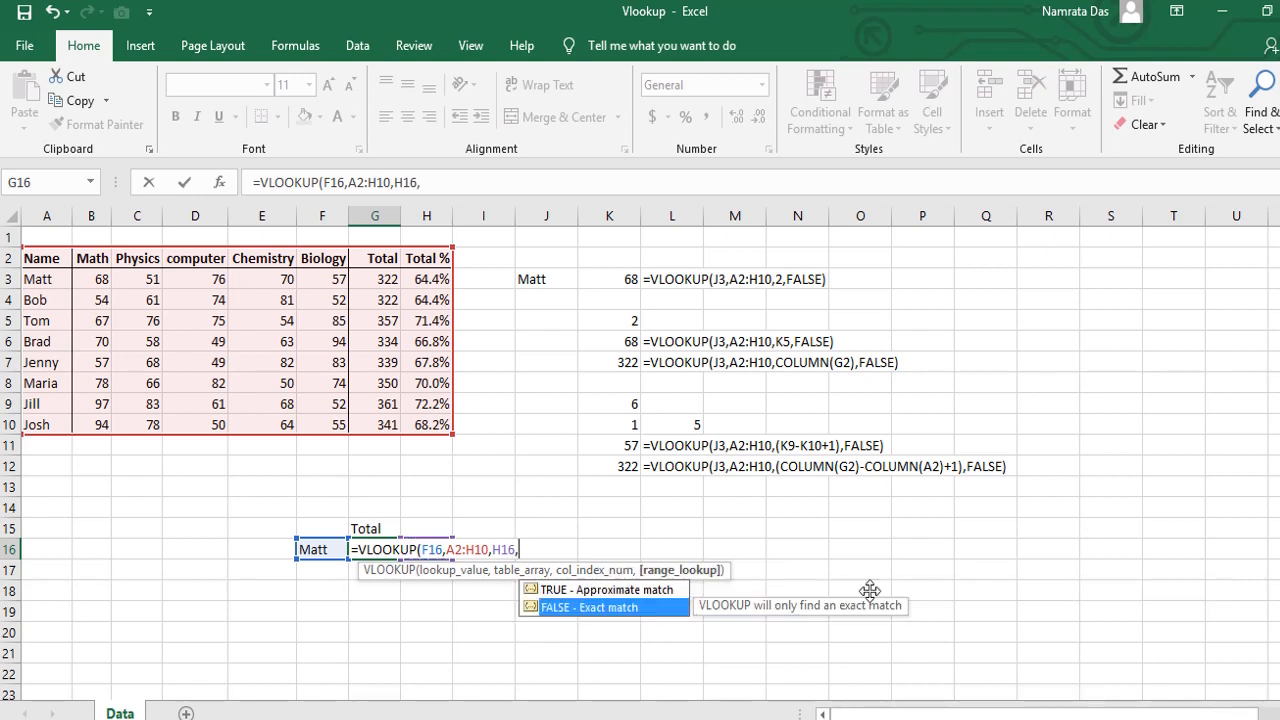
pyautogui.press('Tab')
pyautogui.press('Return')
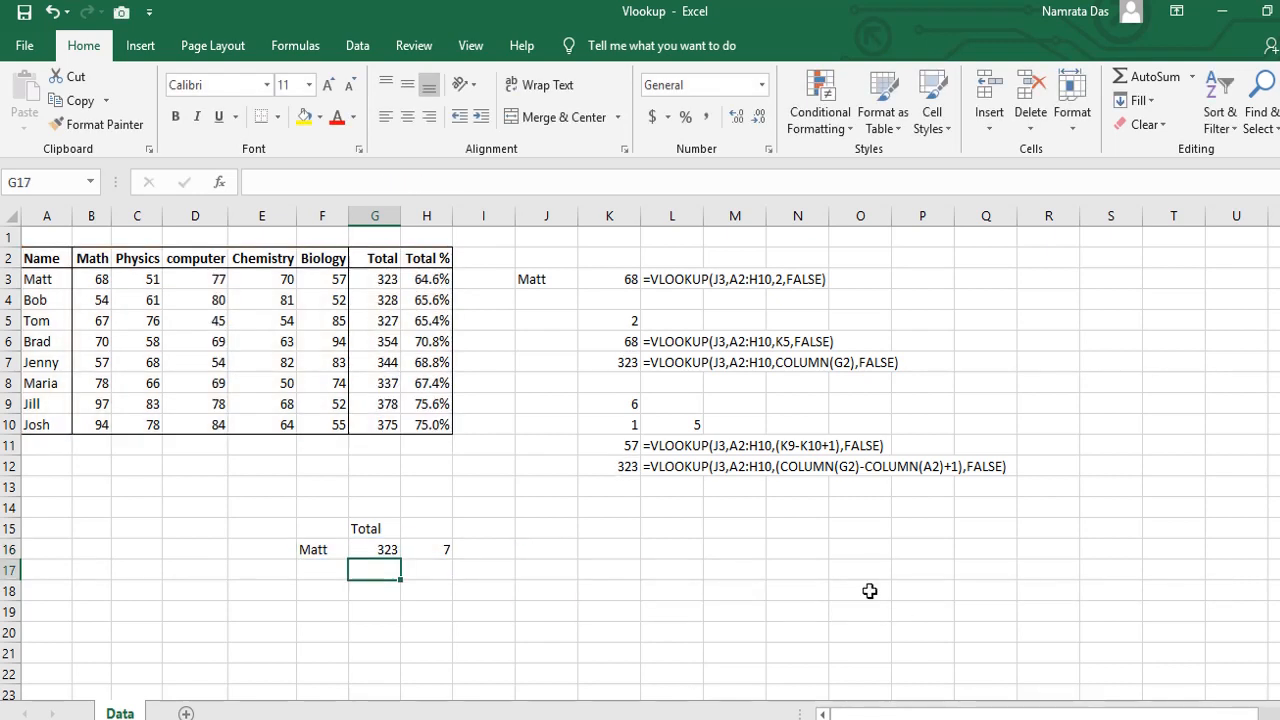
# Change the lookup heading in G15 to Biology to test the VLOOKUP in G16
pyautogui.press('Up')
pyautogui.press('Up')
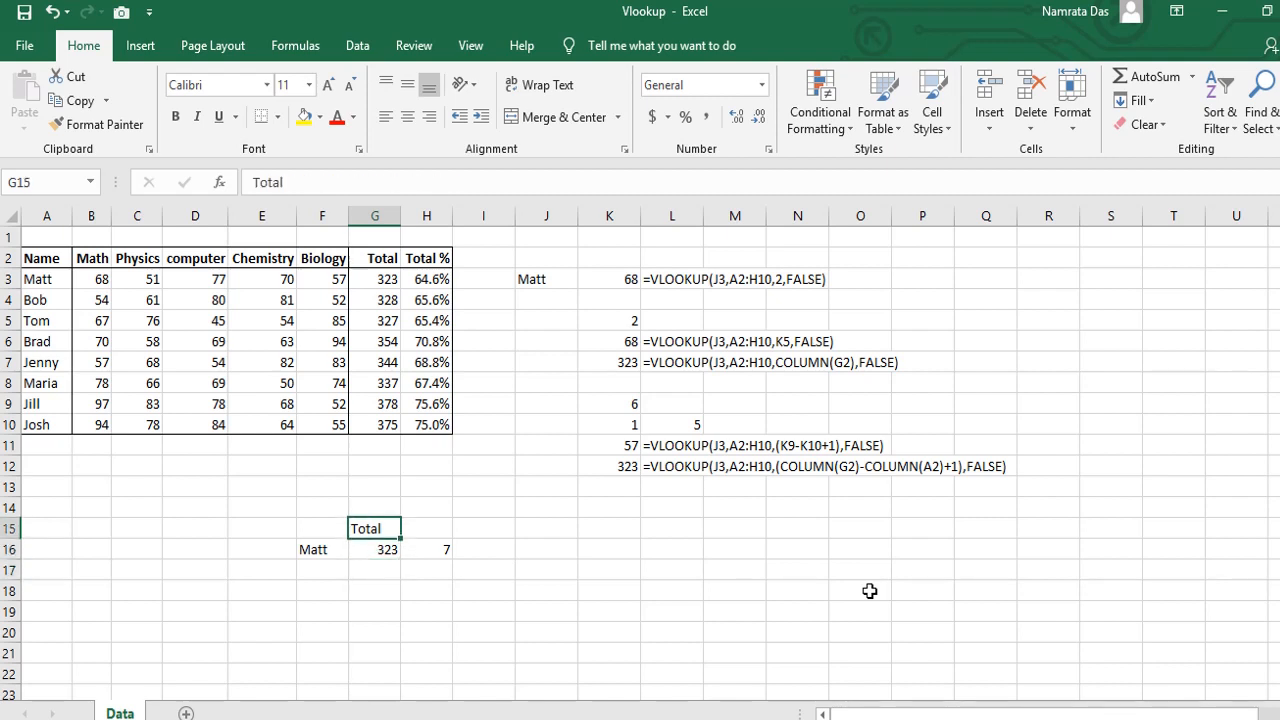
pyautogui.write('Biology')
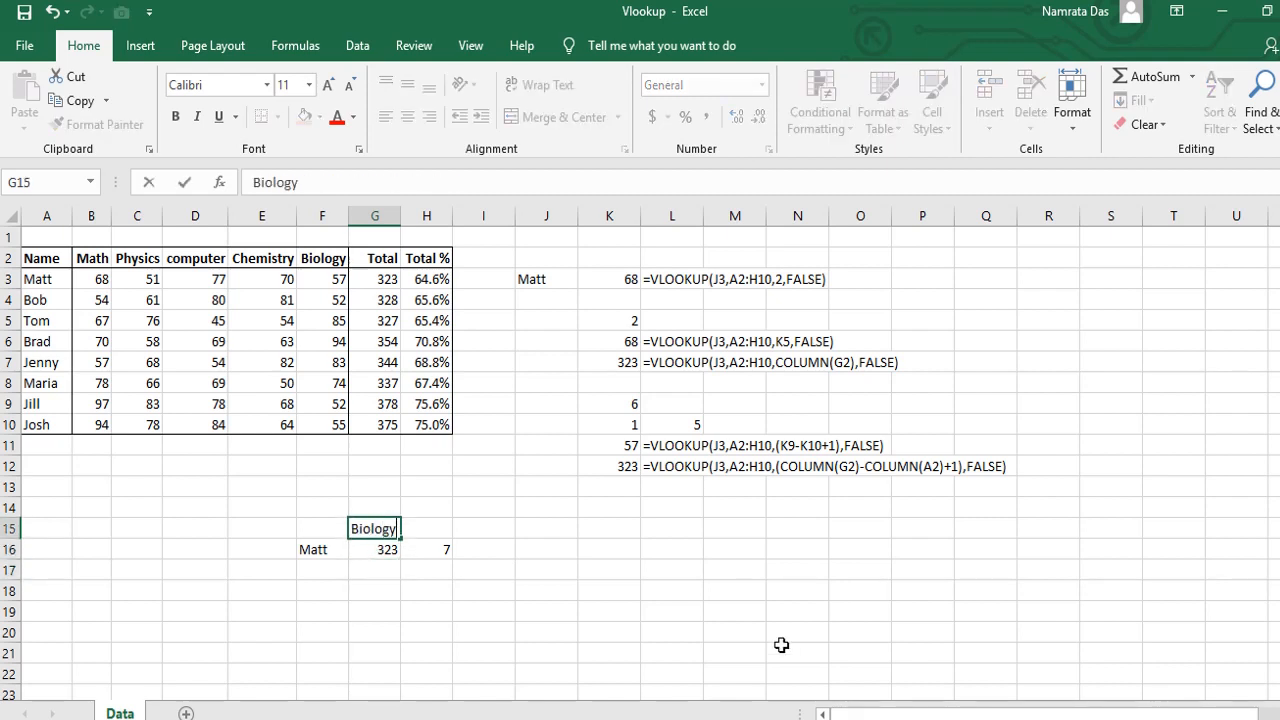
pyautogui.press('Return')
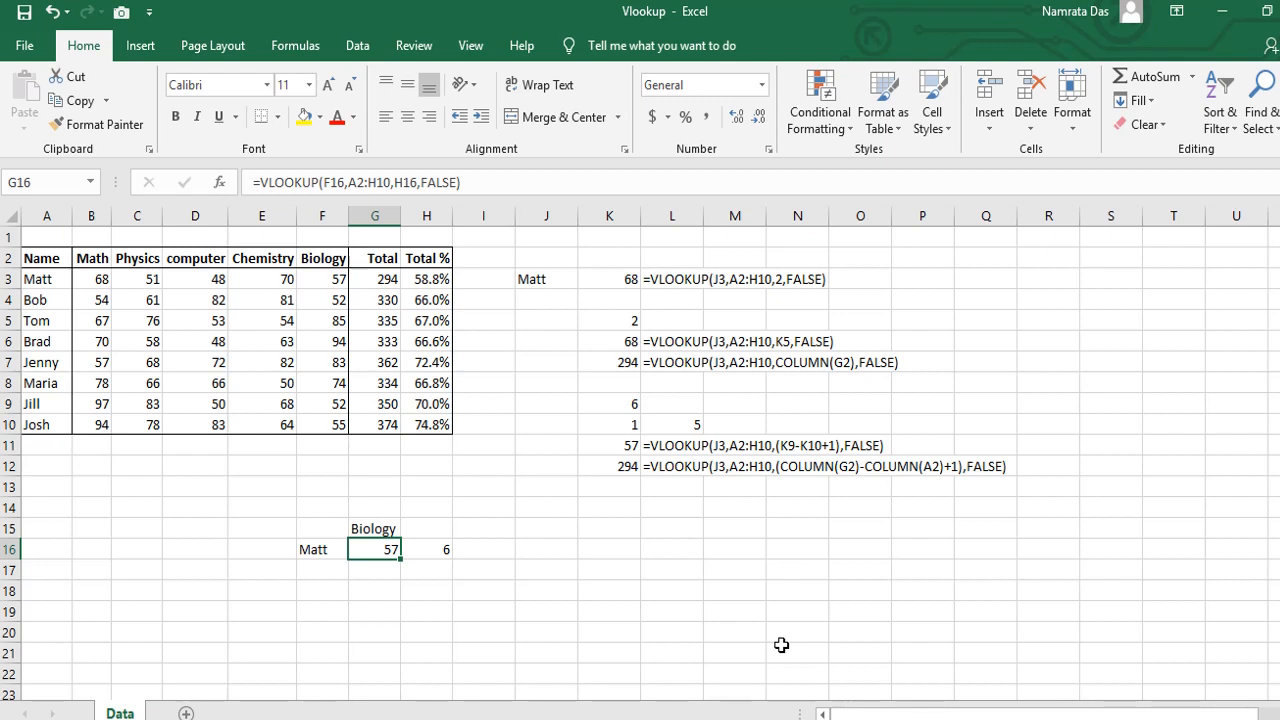
# Test the VLOOKUP in G16 by changing the lookup name in F16 to the student listed in A6
pyautogui.press('Left')
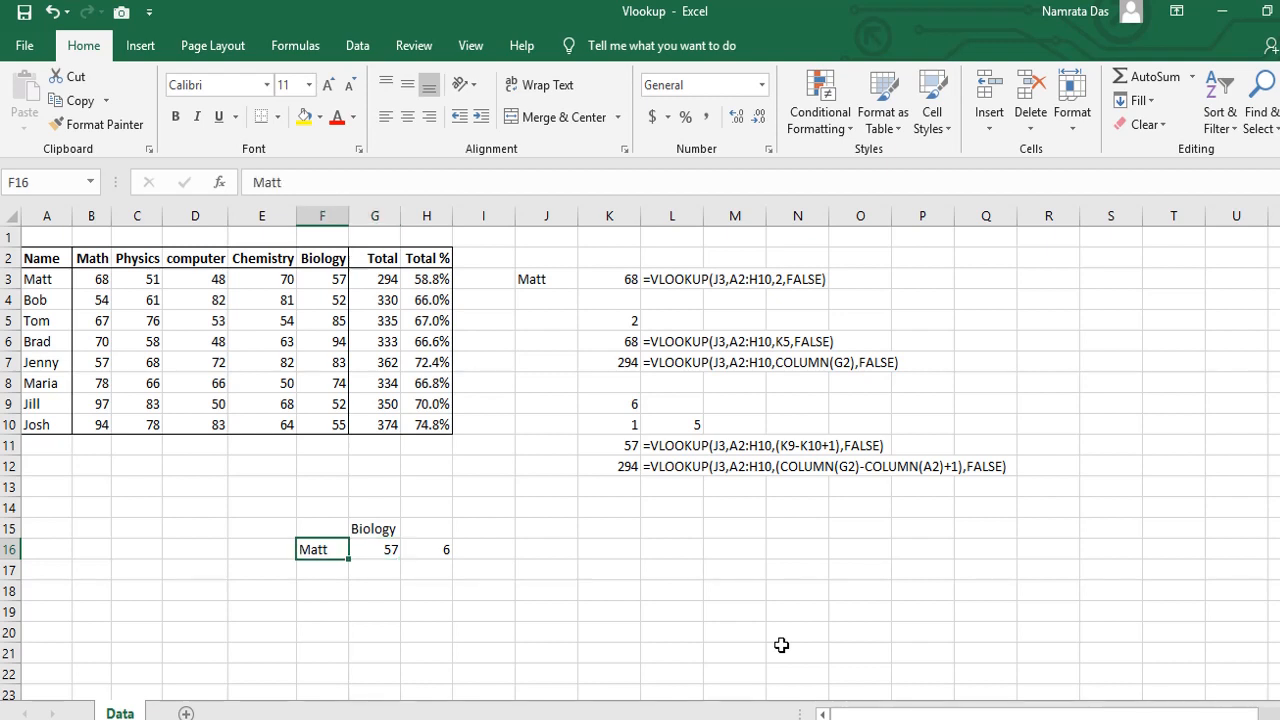
pyautogui.write('Brad')
pyautogui.press('Return')
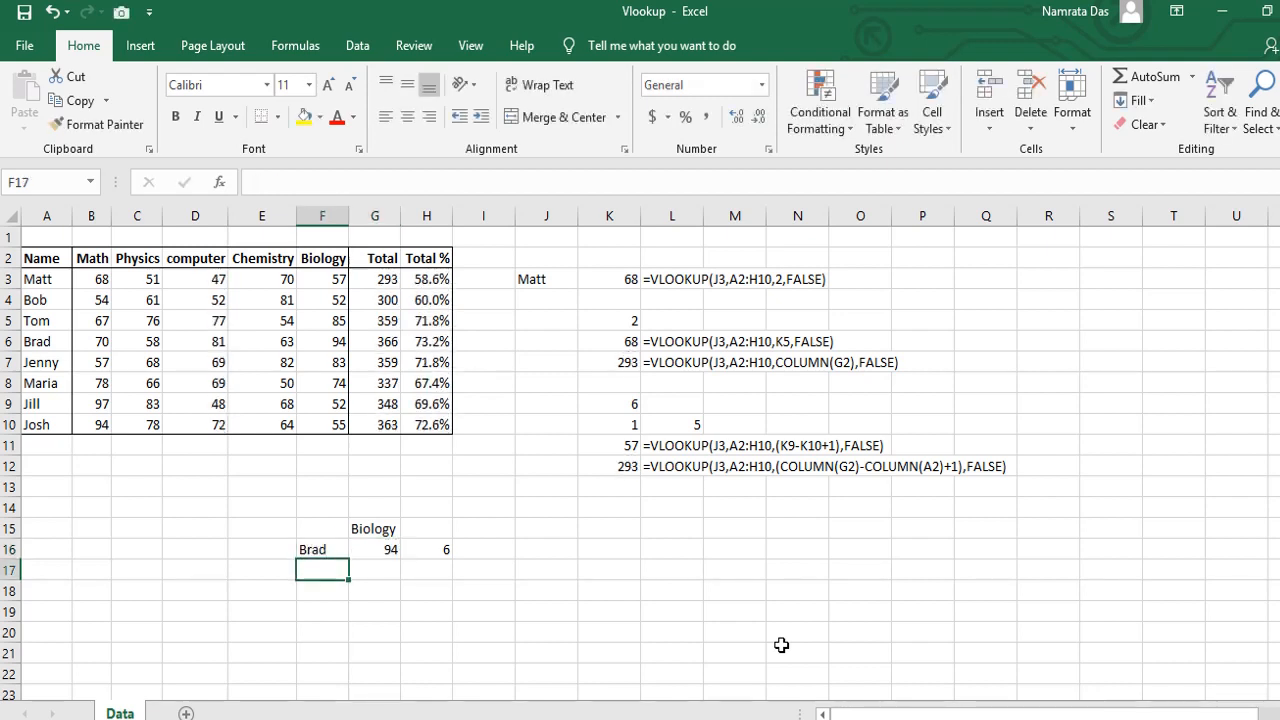
# Enter =FORMULATEXT(G16) in I16 to show the VLOOKUP formula as text
pyautogui.press('Up')
pyautogui.press('Right')
pyautogui.press('Right')
pyautogui.press('Right')
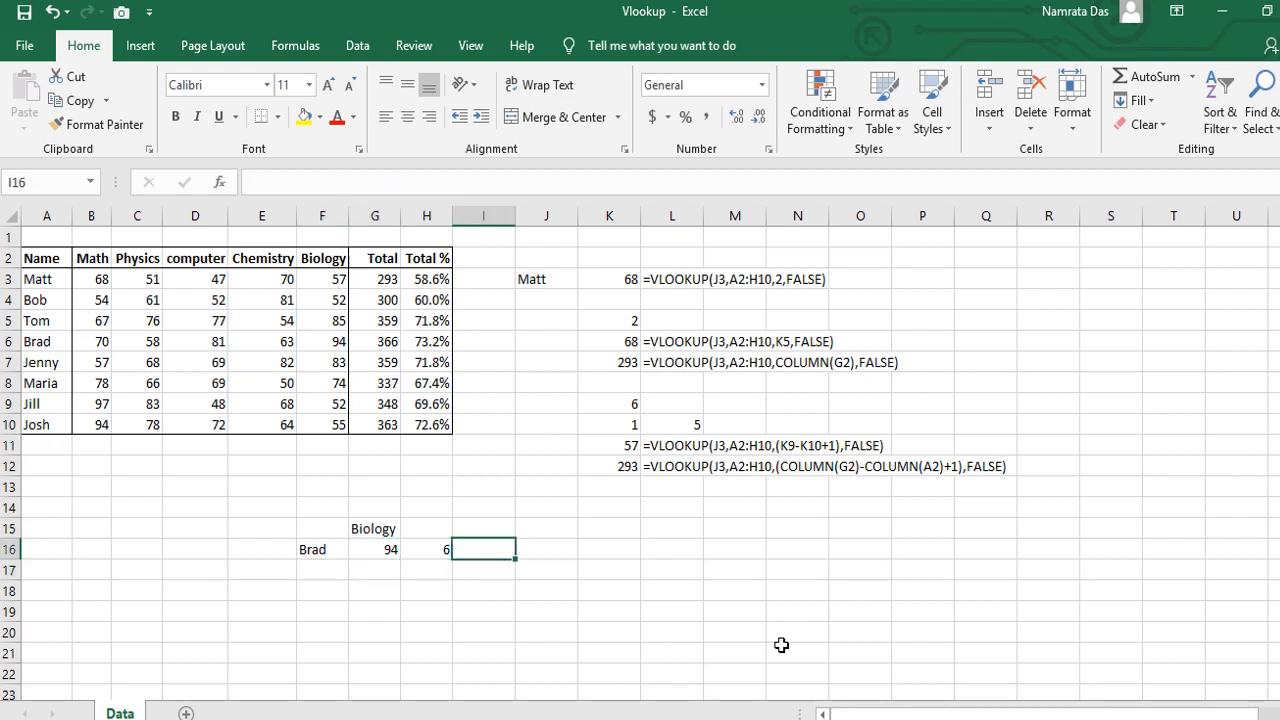
pyautogui.write('=FORMULATEXT(')
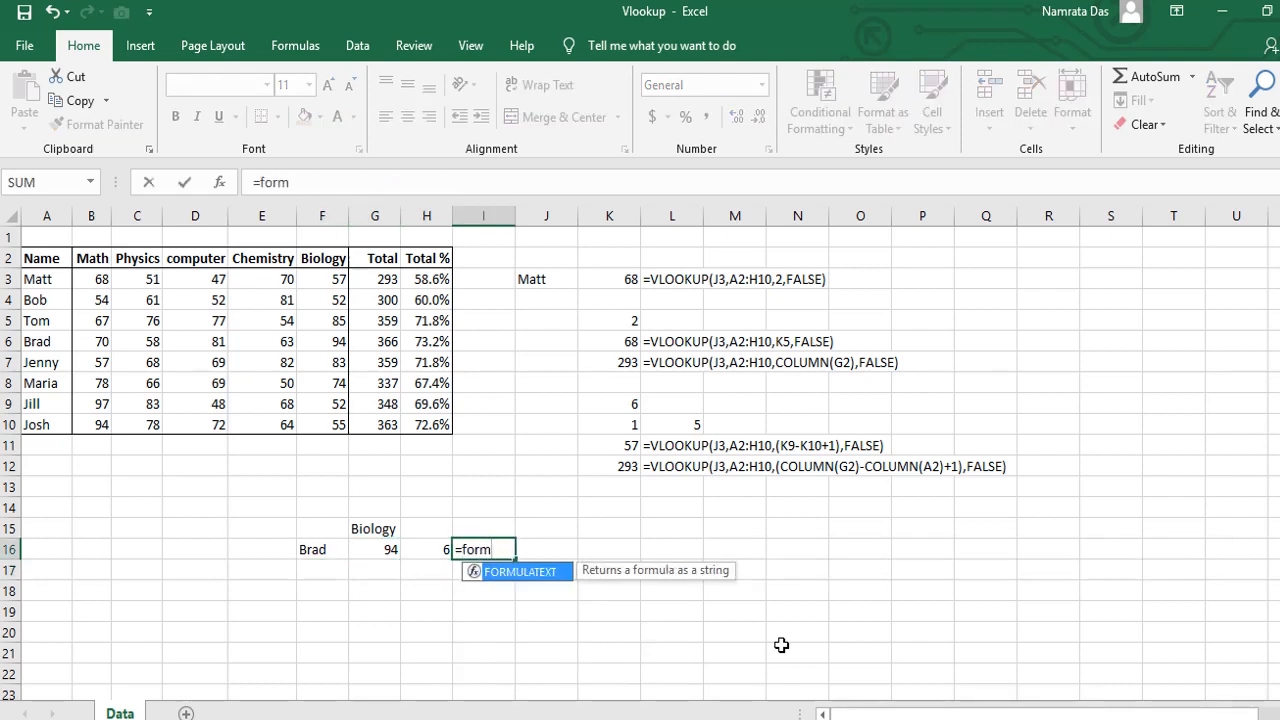
pyautogui.press('Left')
pyautogui.press('Return')
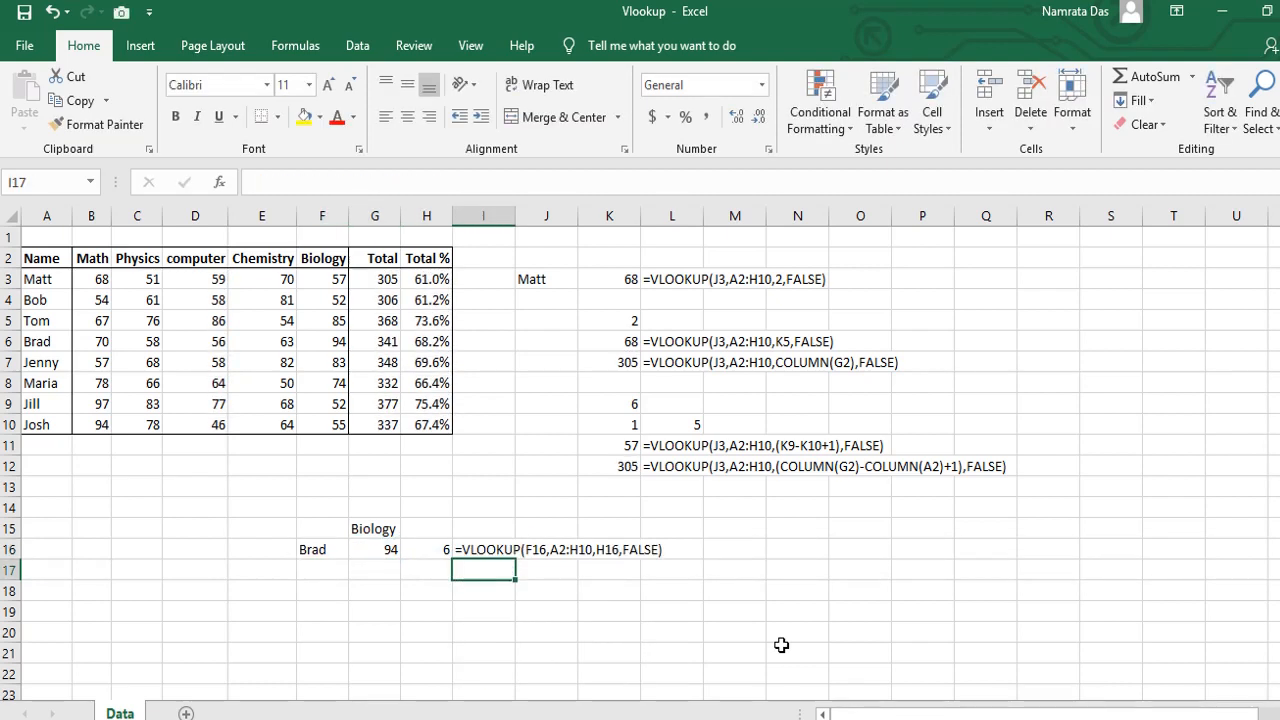
# Enter a FORMULATEXT formula in I15 that shows the MATCH formula from H16 as text
pyautogui.press('Up')
pyautogui.press('Up')
pyautogui.write('=formu')
pyautogui.press('Tab')
pyautogui.press('Left')
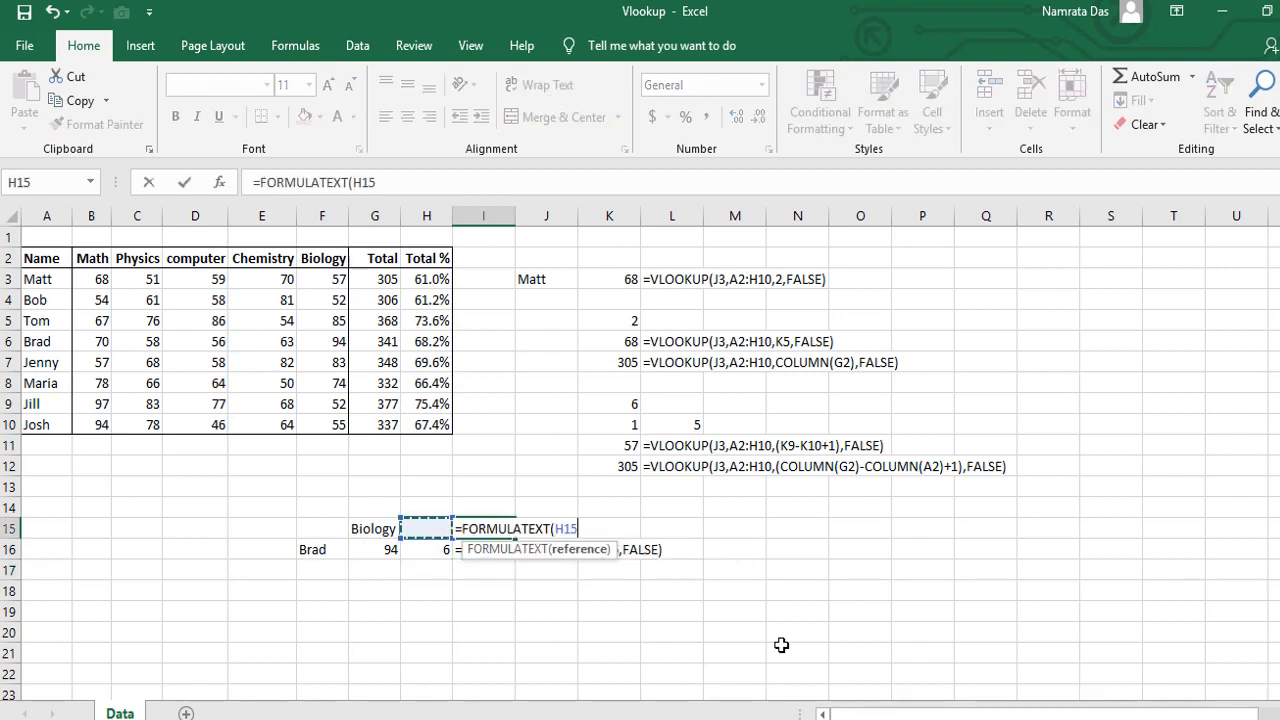
pyautogui.press('Down')
pyautogui.press('Return')
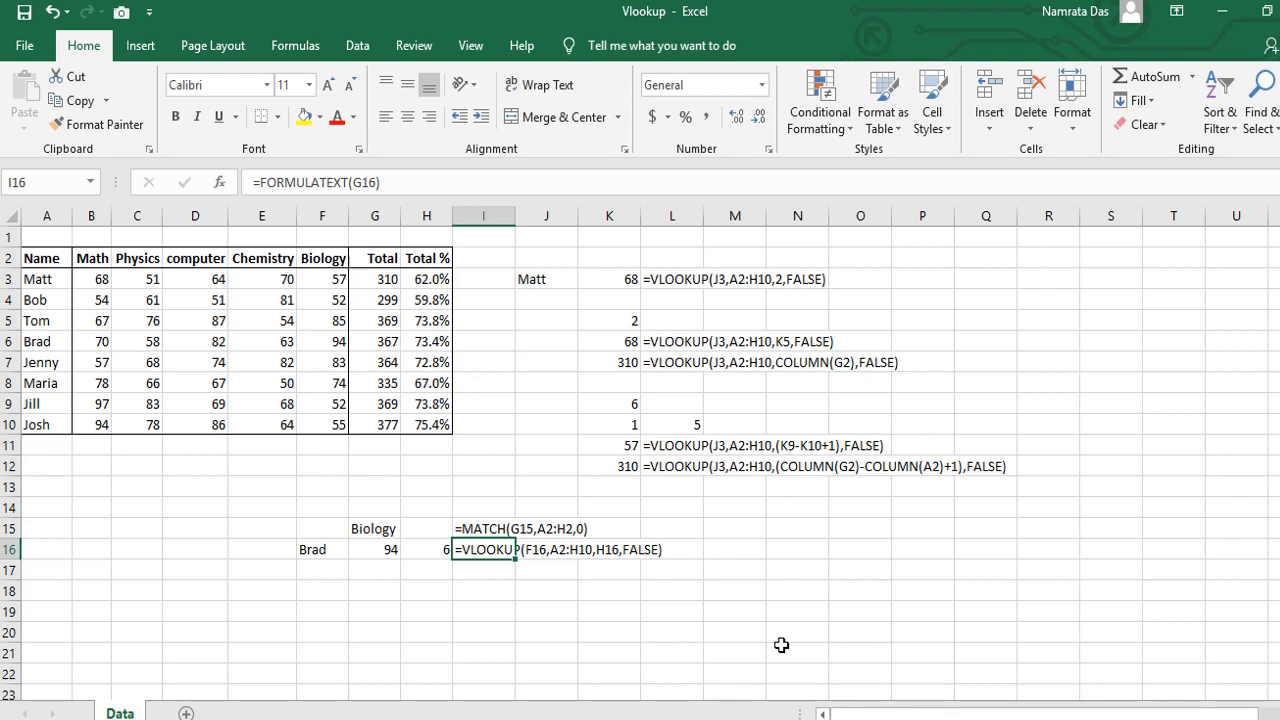
# Begin a VLOOKUP in G18 with F16 as the lookup value and A2:H10 as the table array
pyautogui.press('Down')
pyautogui.press('Down')
pyautogui.press('Left')
pyautogui.press('Left')
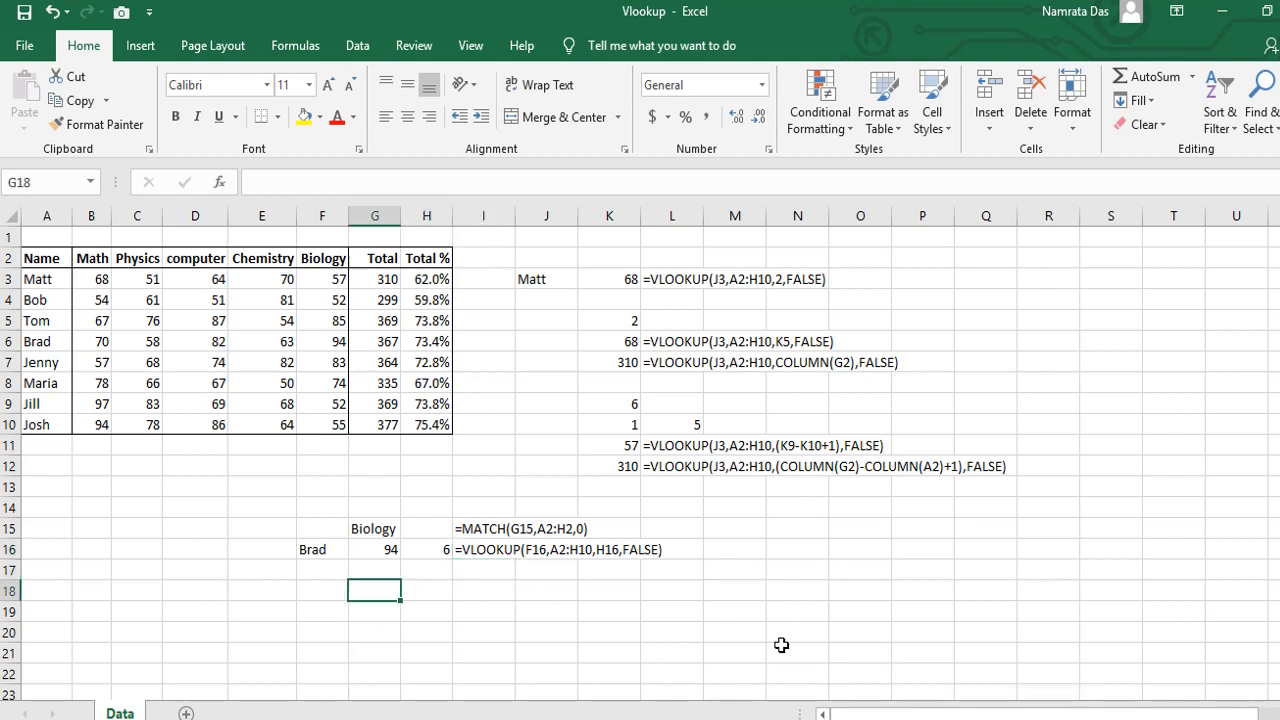
pyautogui.write('=vlo')
pyautogui.press('Tab')
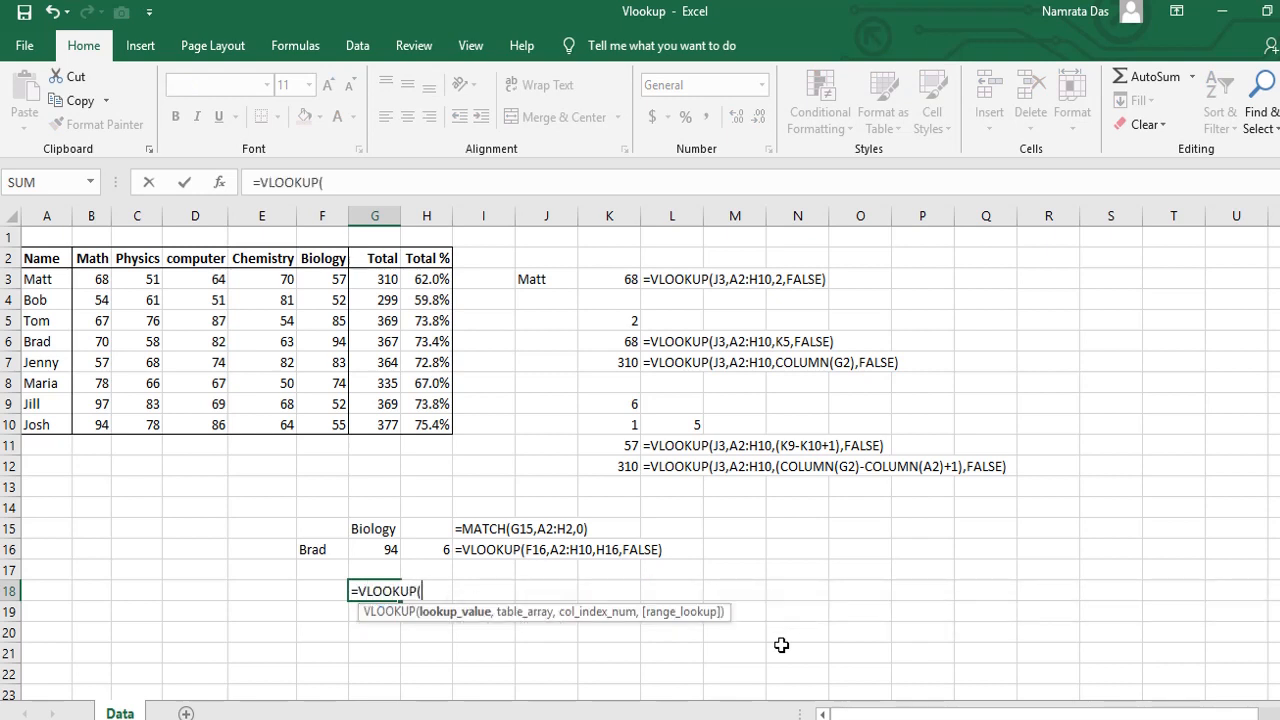
pyautogui.press('Up')
pyautogui.press('Up')
pyautogui.press('Left')
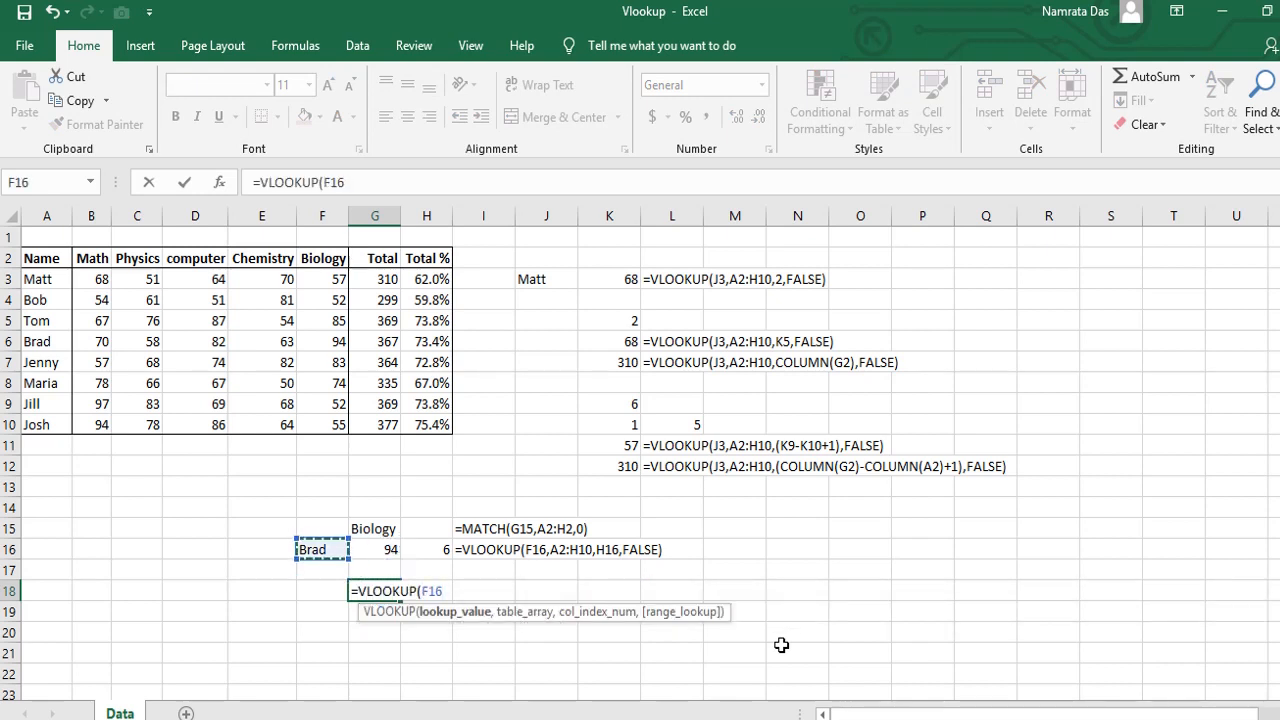
pyautogui.write(',')
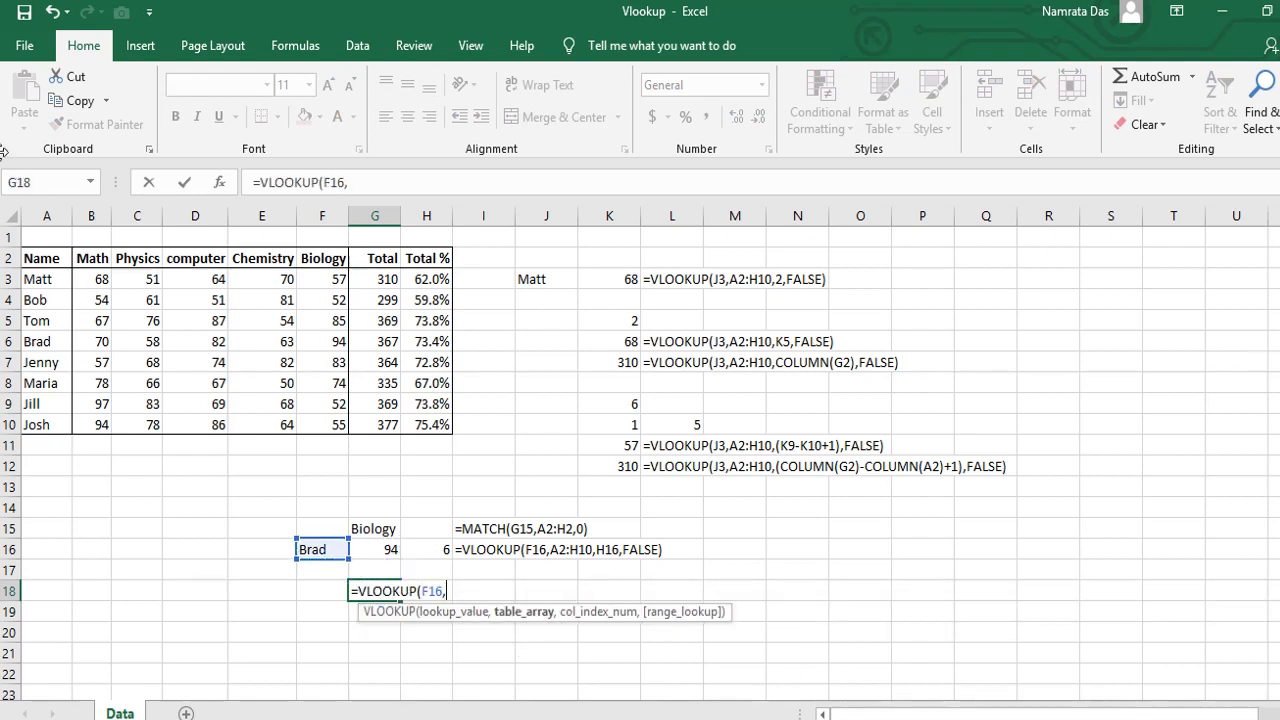
pyautogui.moveTo(48, 258); pyautogui.dragTo(440, 427)
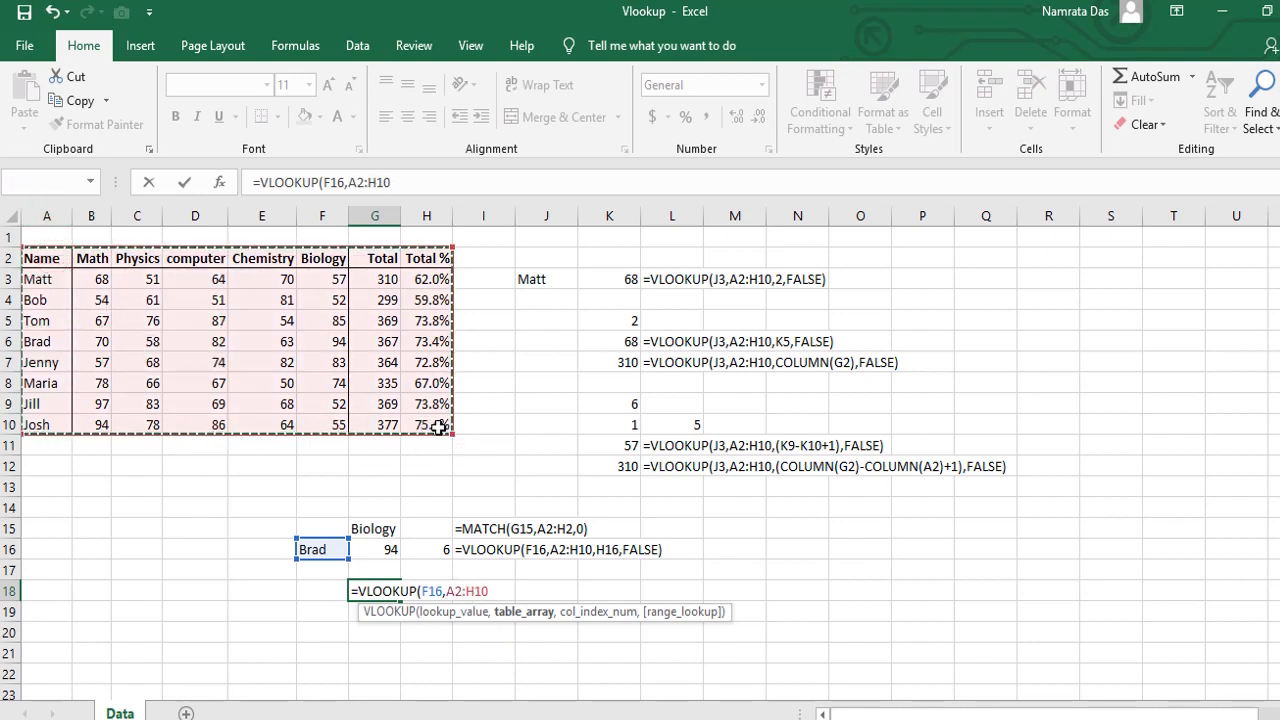
pyautogui.write(',')
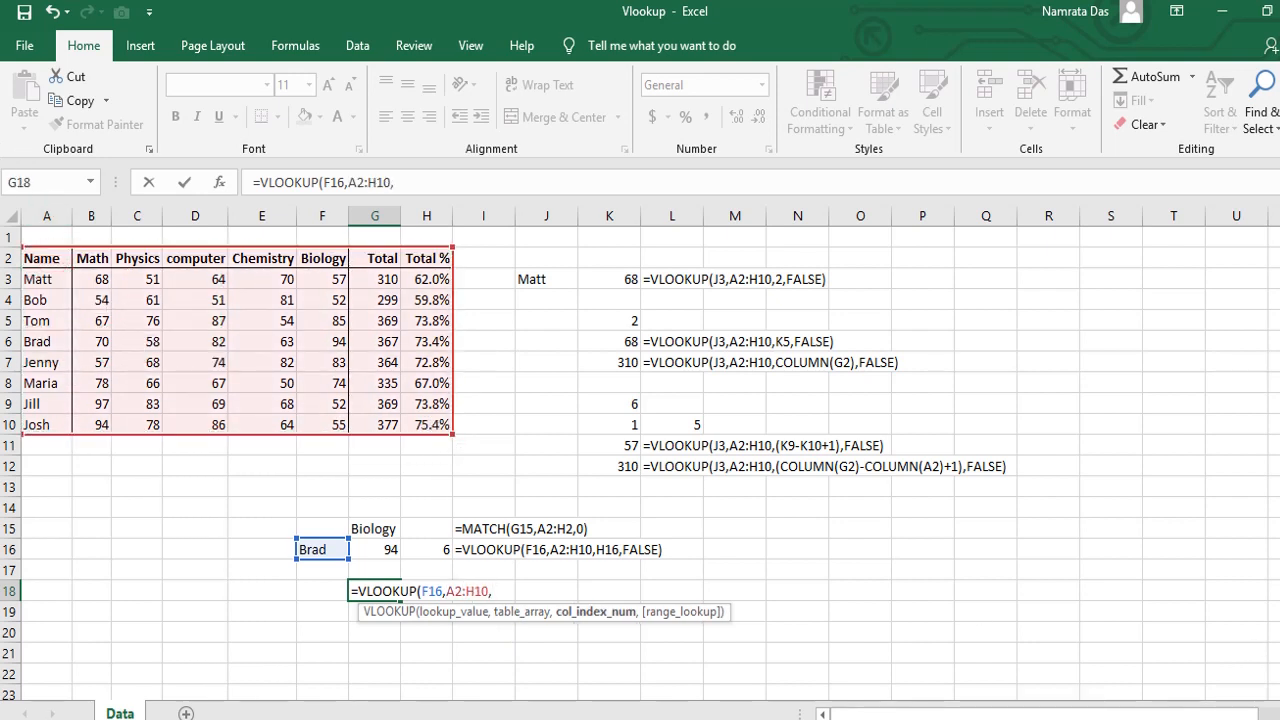
# Complete the G18 VLOOKUP with MATCH(G15,A2:H2,0) as column index and FALSE for exact match, and show its formula text in I18
pyautogui.write('mat')
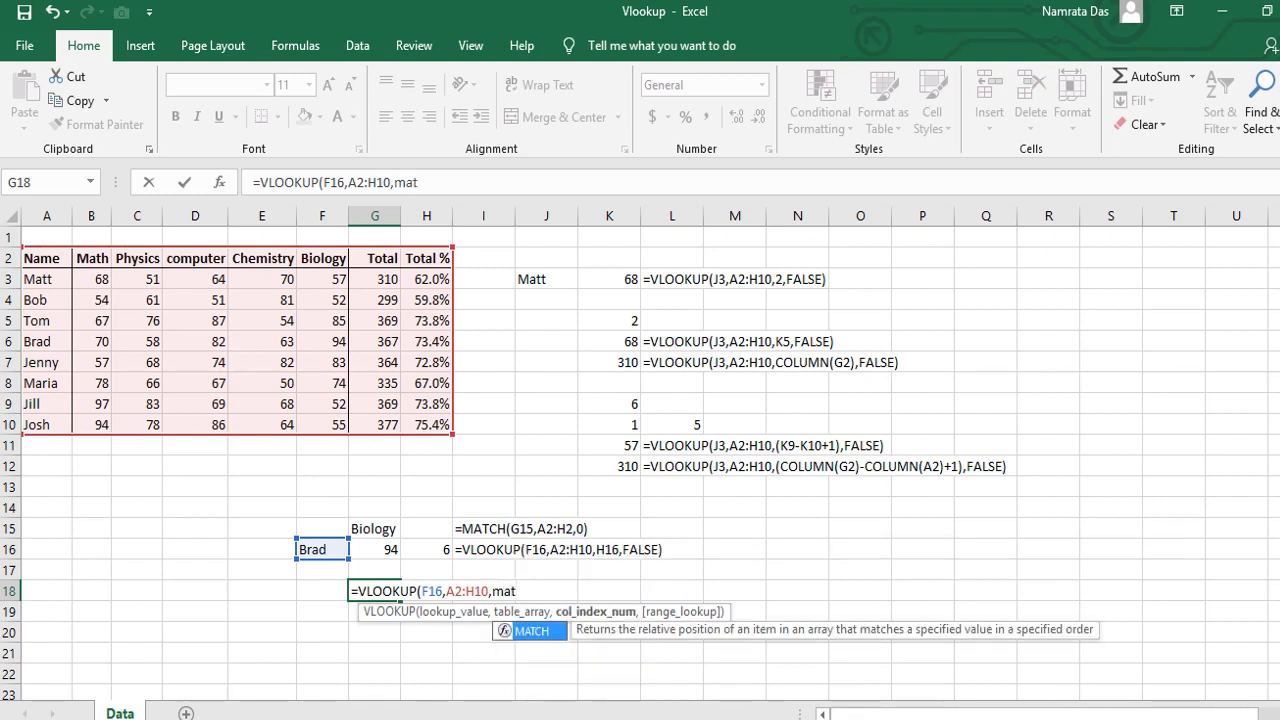
pyautogui.press('Tab')
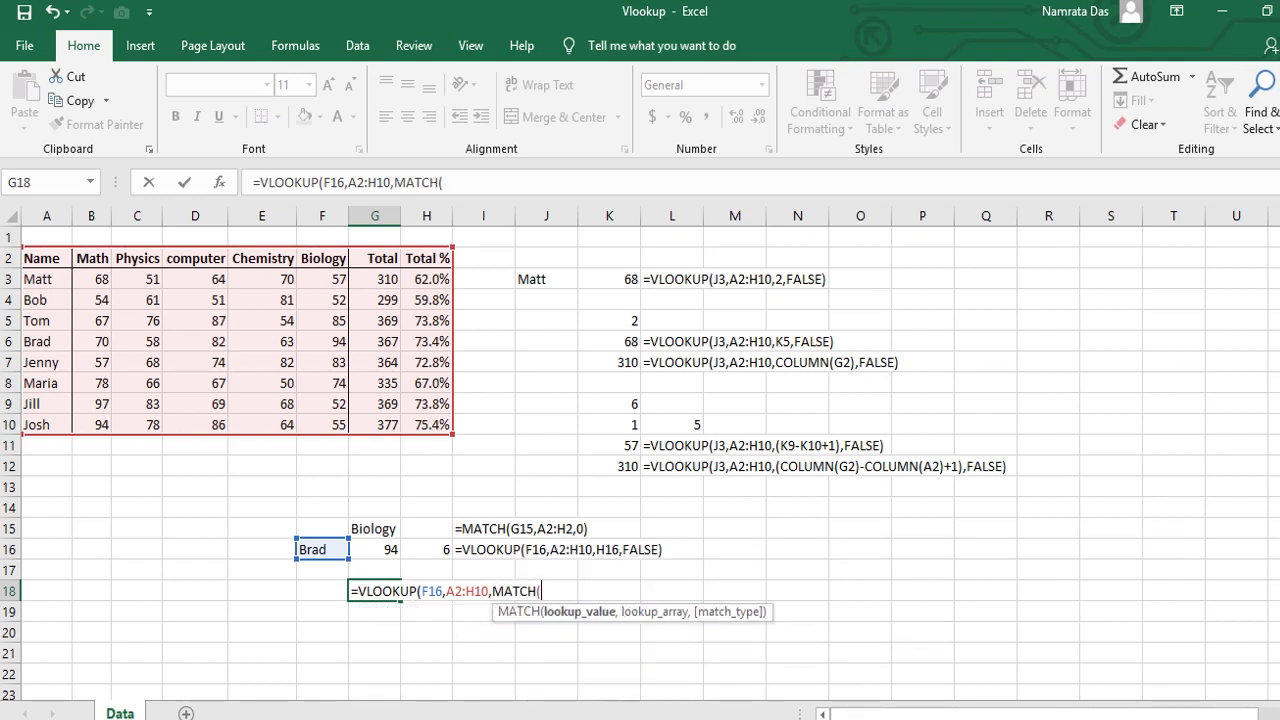
pyautogui.click(368, 528)
pyautogui.write(',')
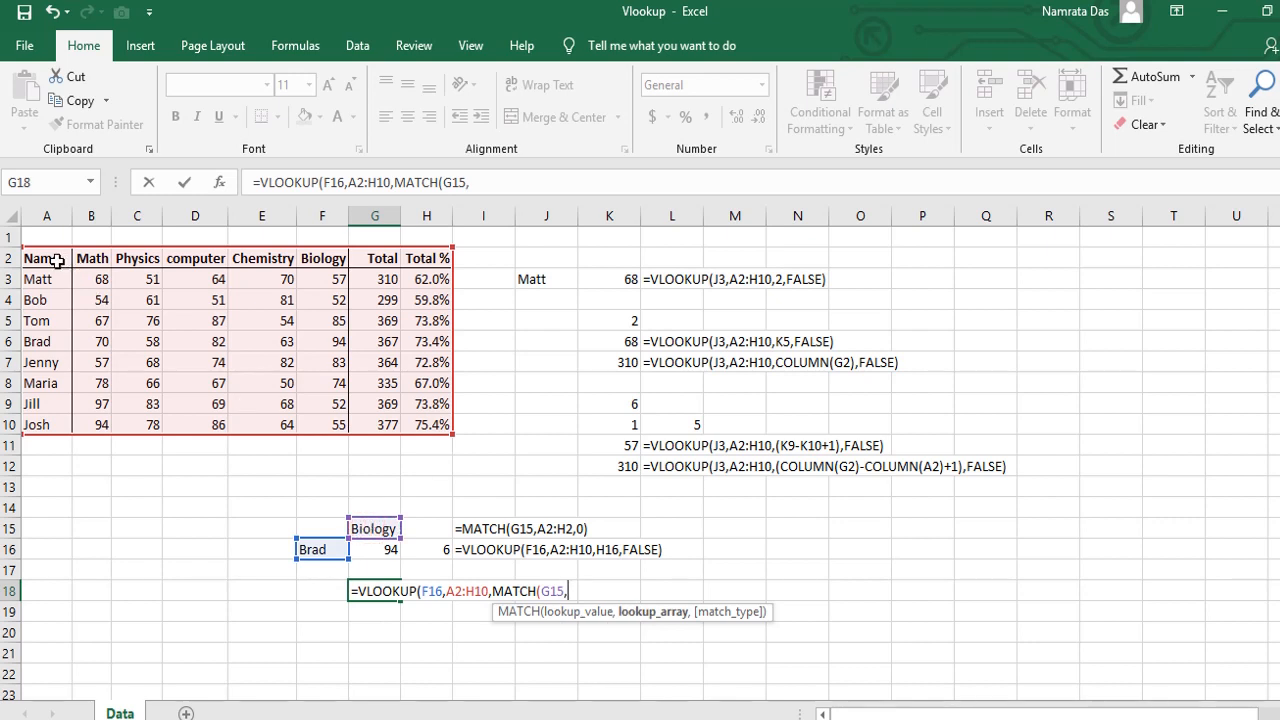
pyautogui.moveTo(57, 259); pyautogui.dragTo(434, 262)
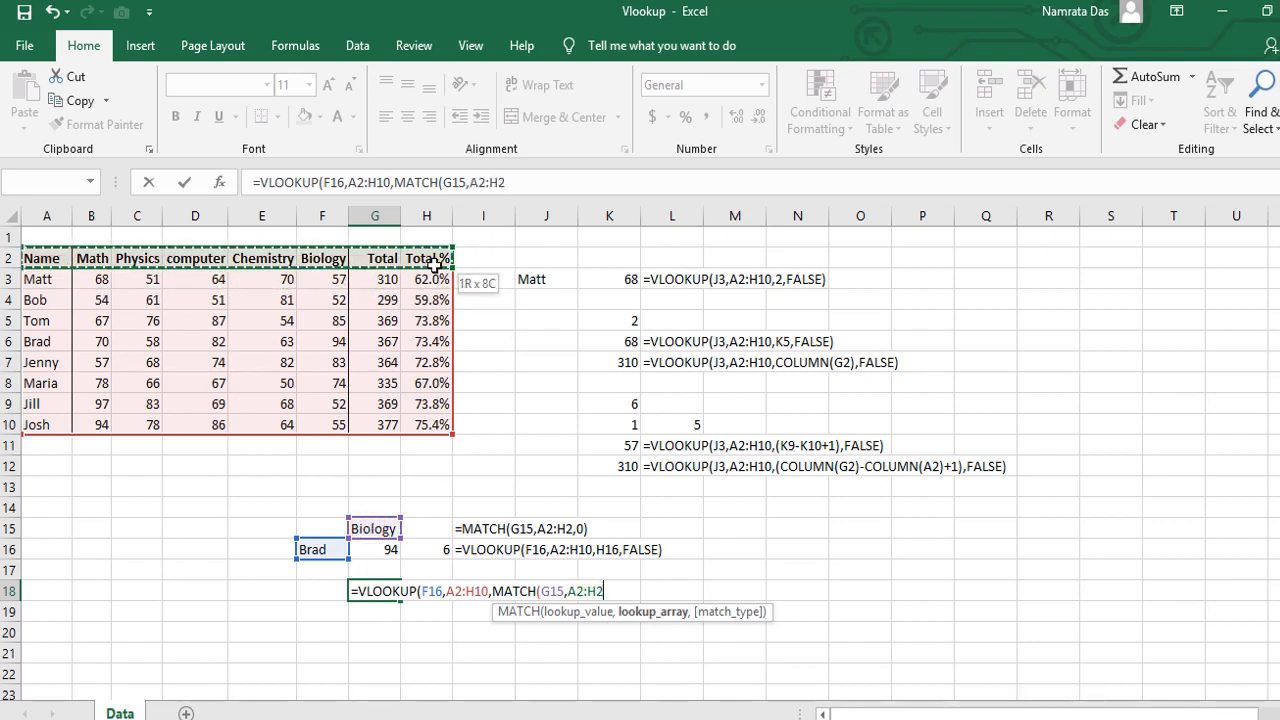
pyautogui.write(',')
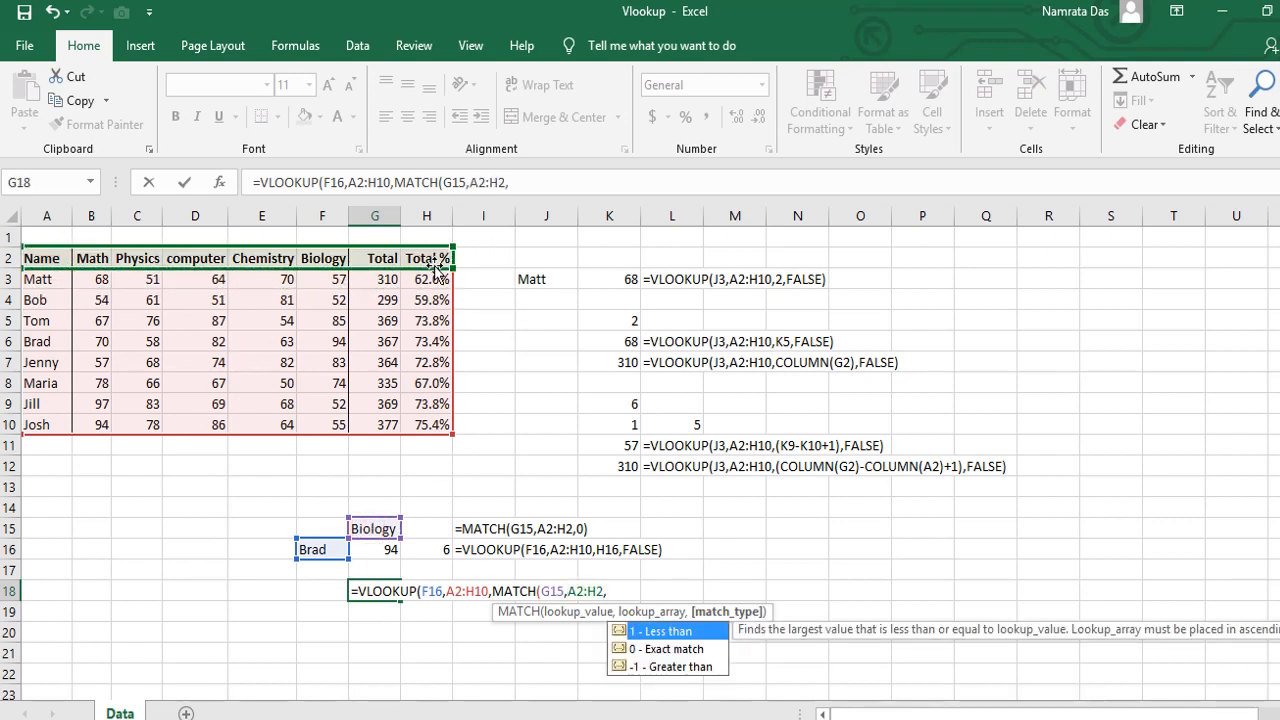
pyautogui.press('Down')
pyautogui.press('Tab')
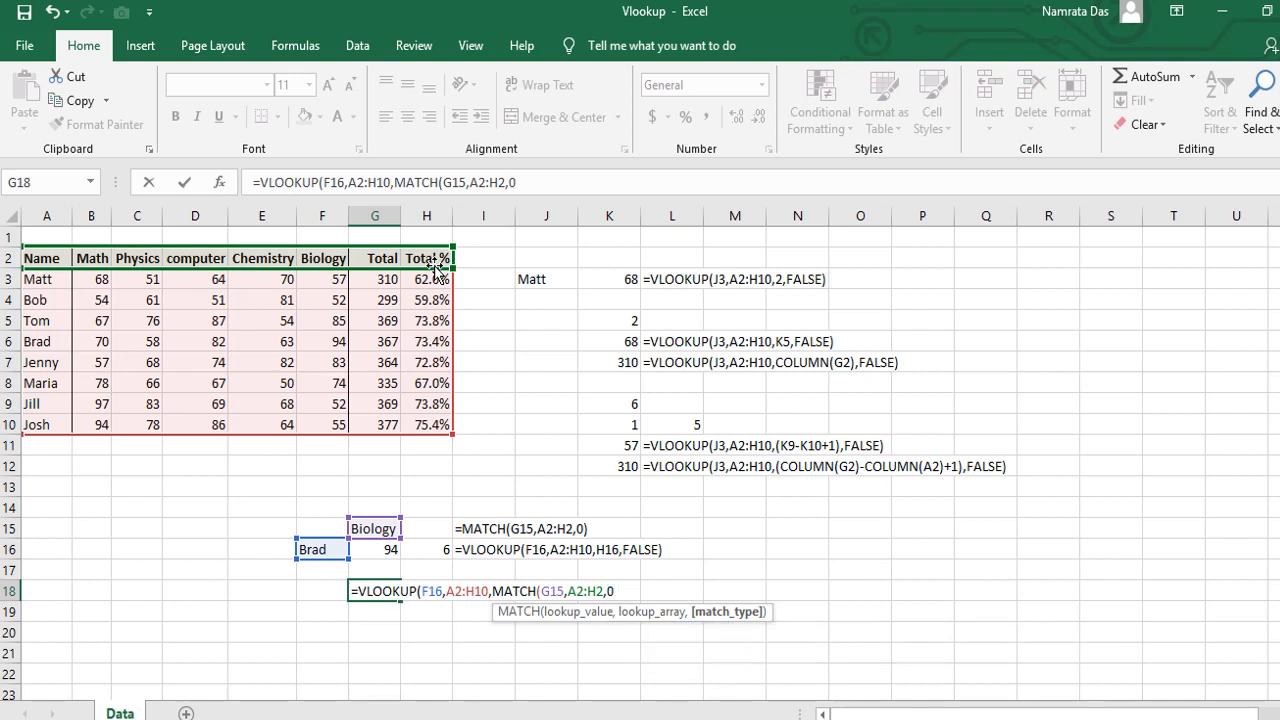
pyautogui.write('),FALSE')
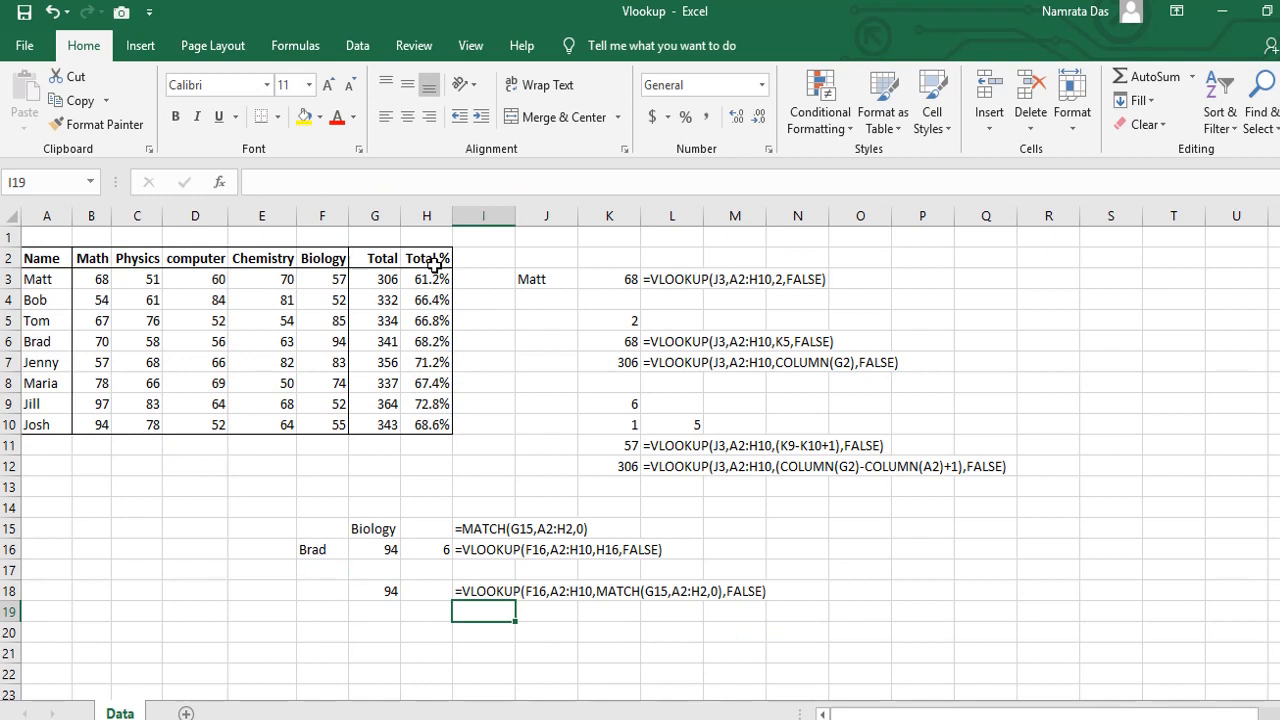
# Highlight the lookup name cell F16 and the heading cell G15 with yellow fill
pyautogui.click(310, 551)
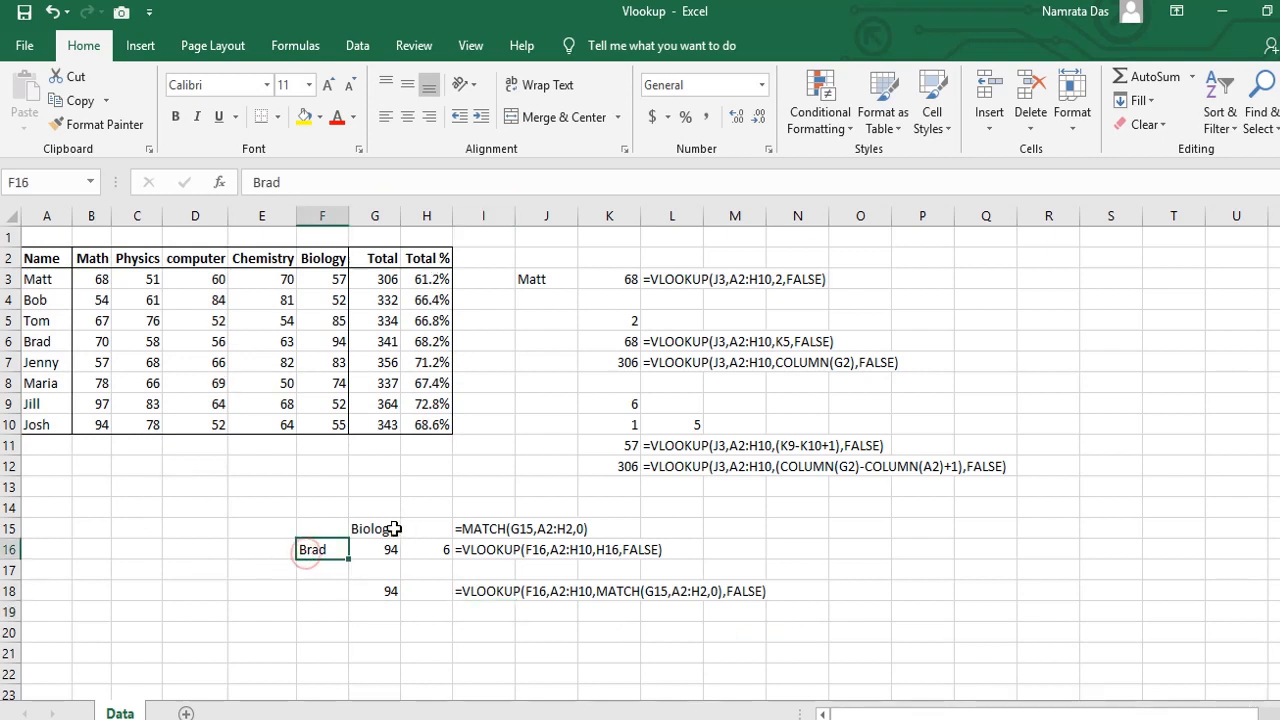
pyautogui.keyDown('ctrl'); pyautogui.click(390, 529); pyautogui.keyUp('ctrl')
pyautogui.click(304, 116)
pyautogui.click(288, 510)
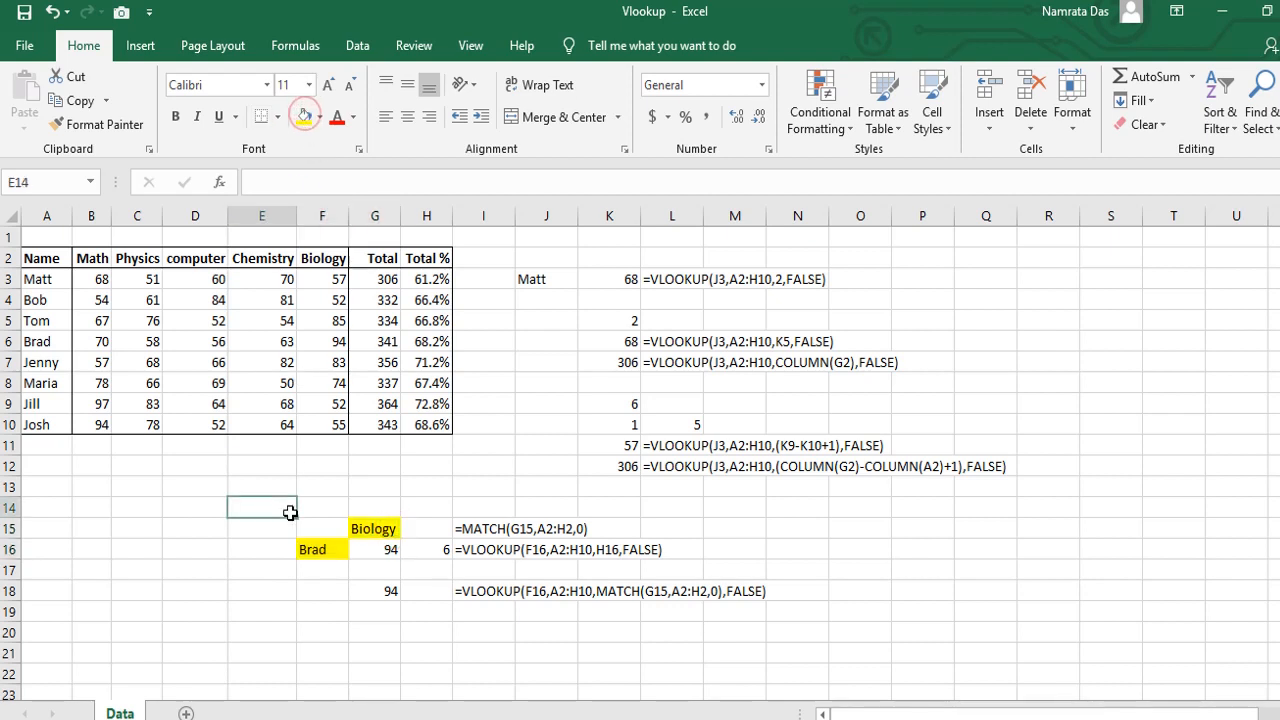
# Test both lookup formulas by setting F16 to the student listed in A10 and the heading in G15 to Total
pyautogui.click(300, 550)
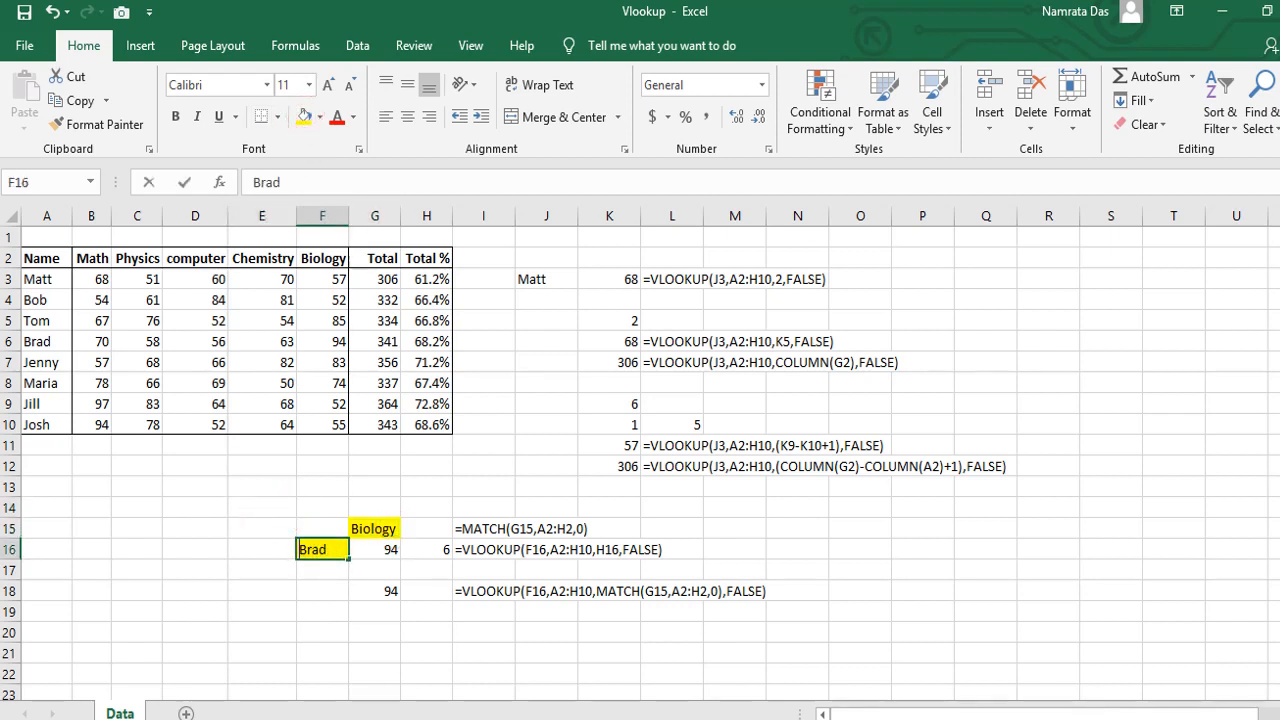
pyautogui.write('Josh')
pyautogui.press('Return')
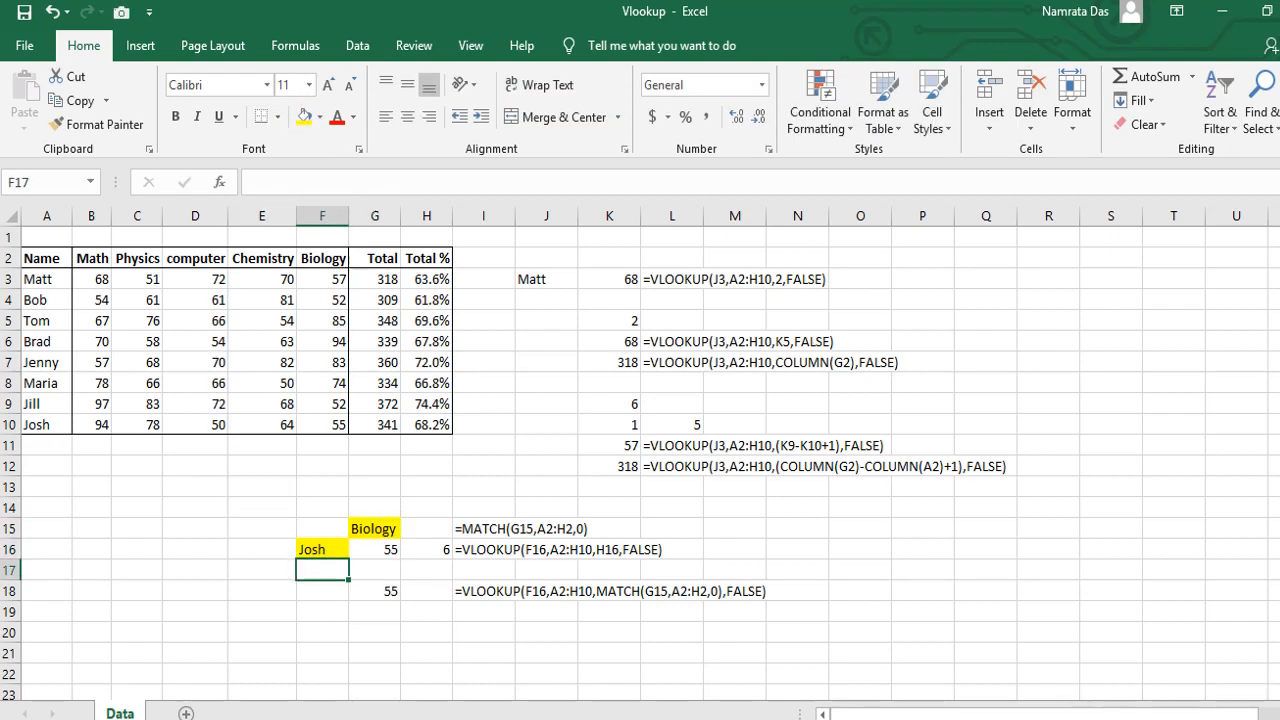
pyautogui.press('Up')
pyautogui.press('Right')
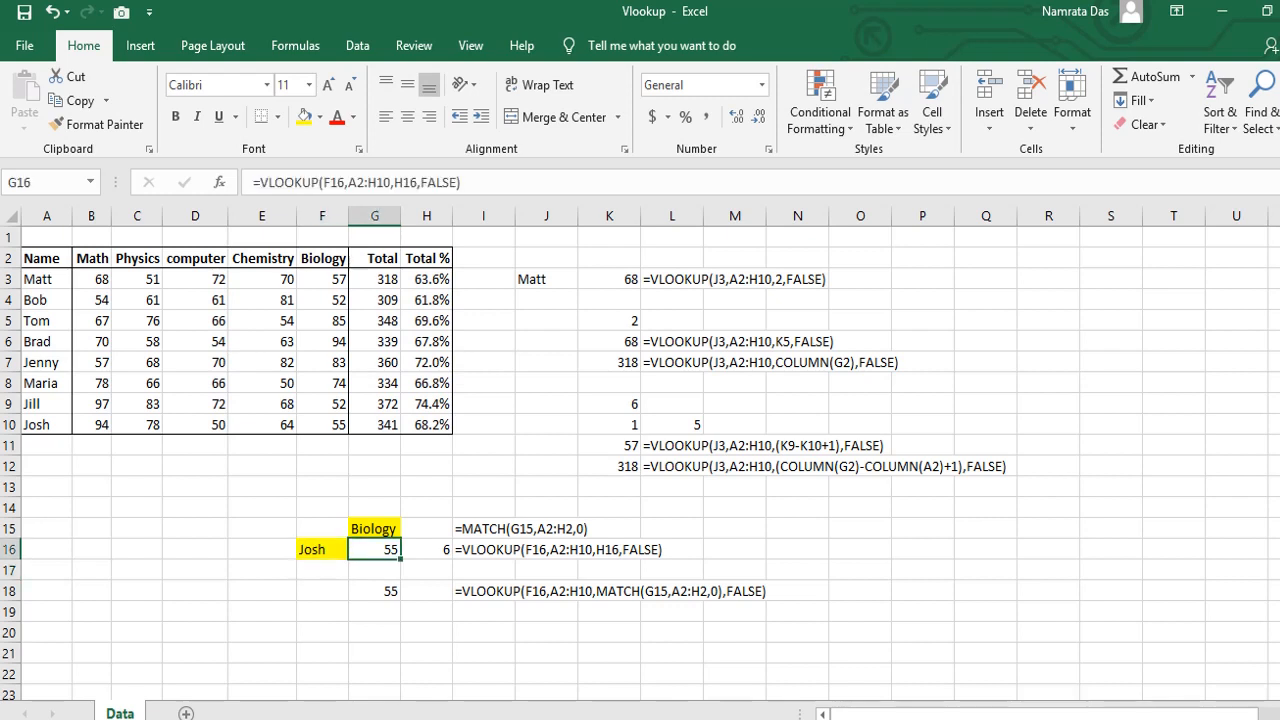
pyautogui.press('Up')
pyautogui.write('Total')
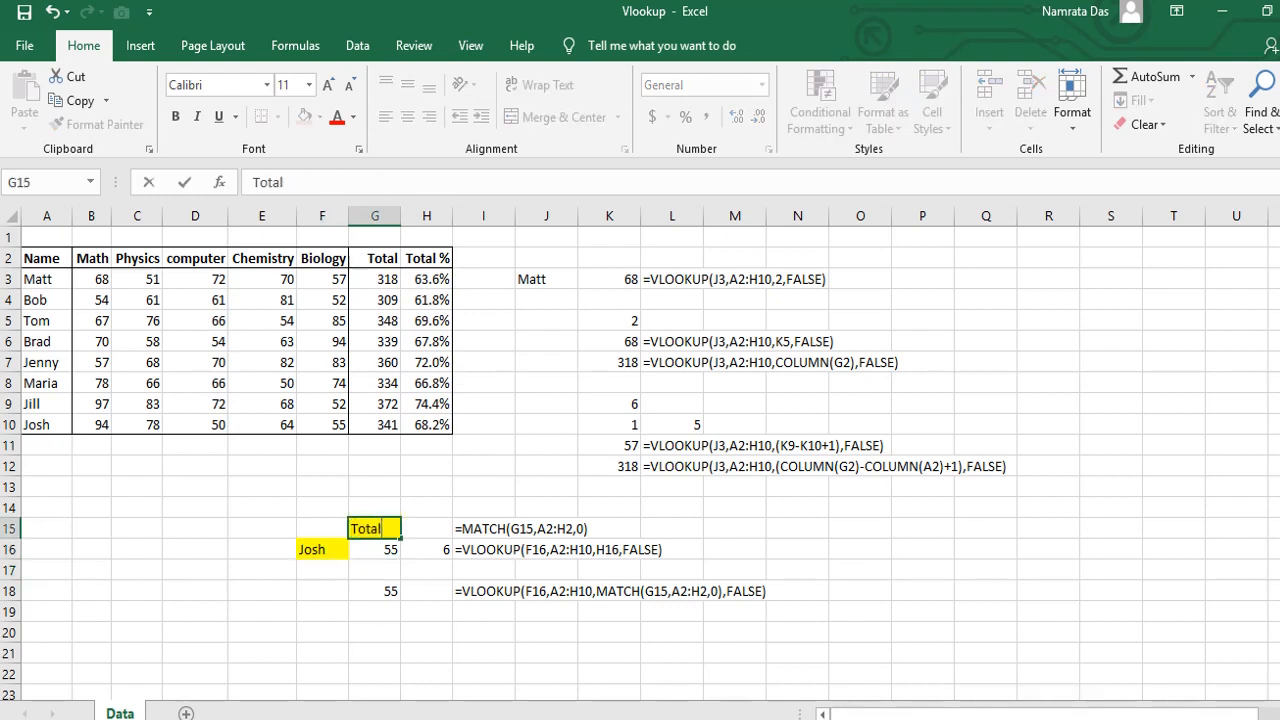
pyautogui.press('Return')
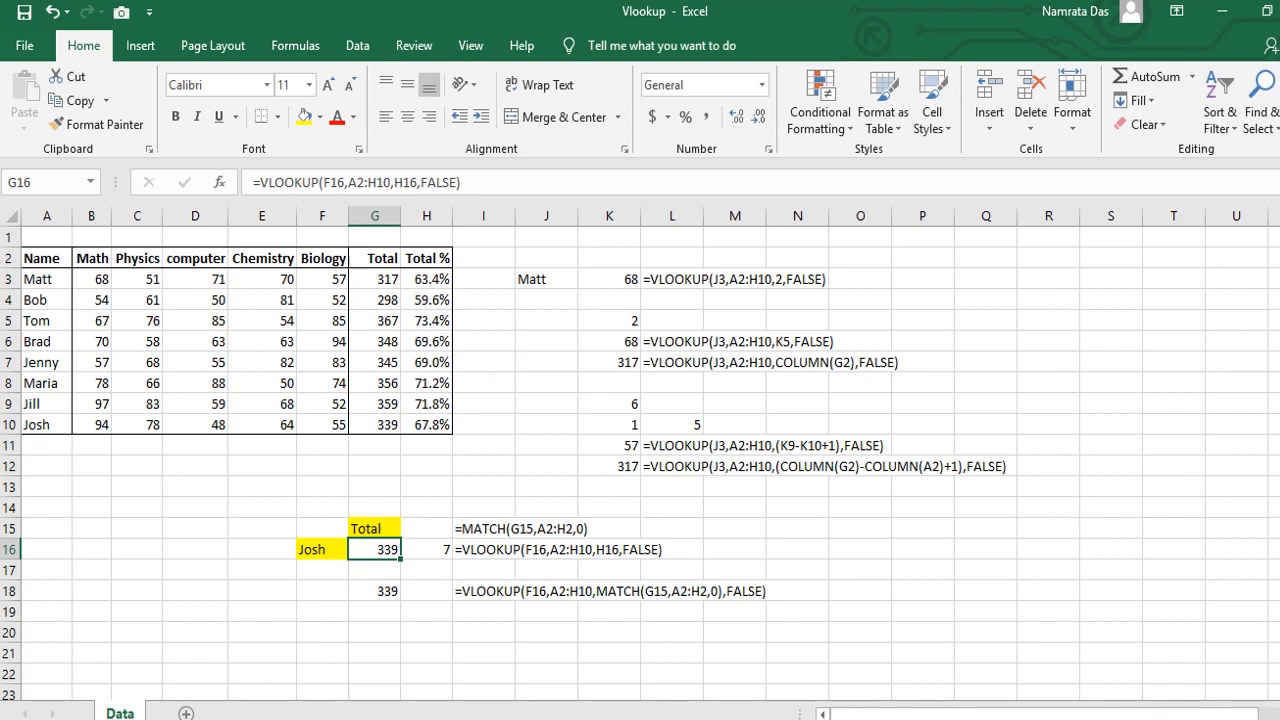
# Change the lookup name in F16 to the student listed in A8 to test the formulas again
pyautogui.click(322, 550)
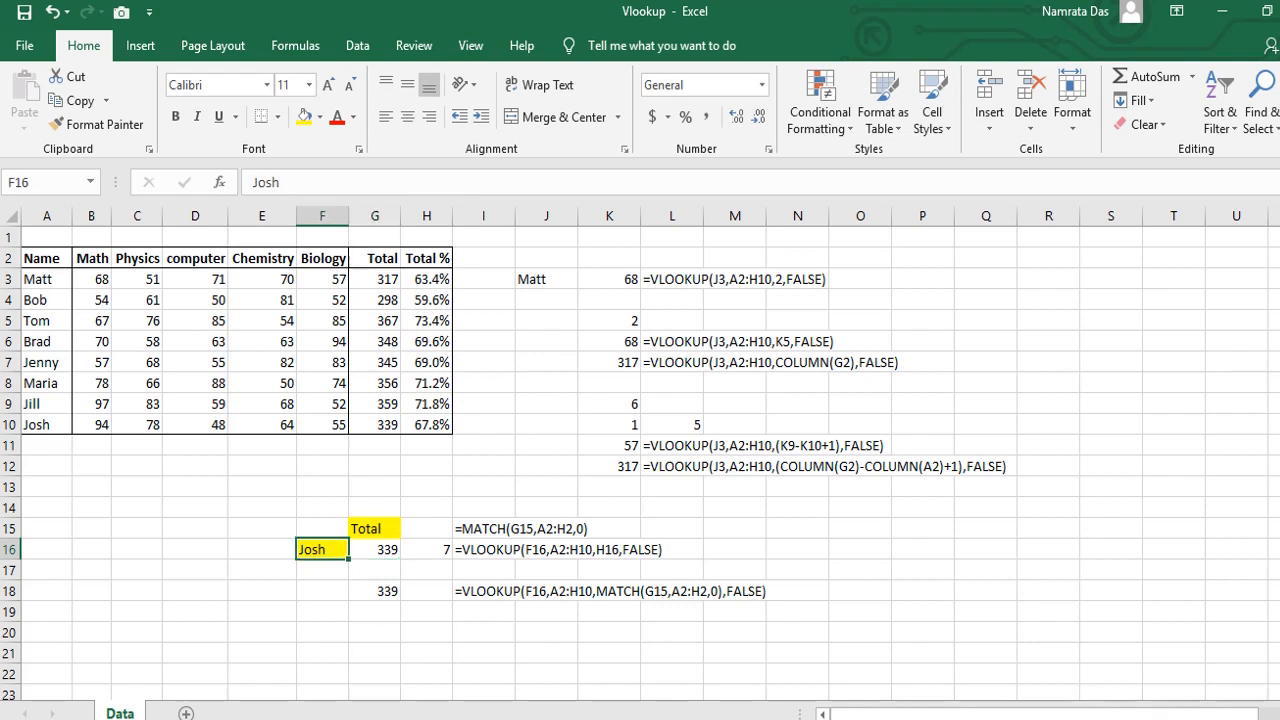
pyautogui.write('Maria')
pyautogui.press('Return')
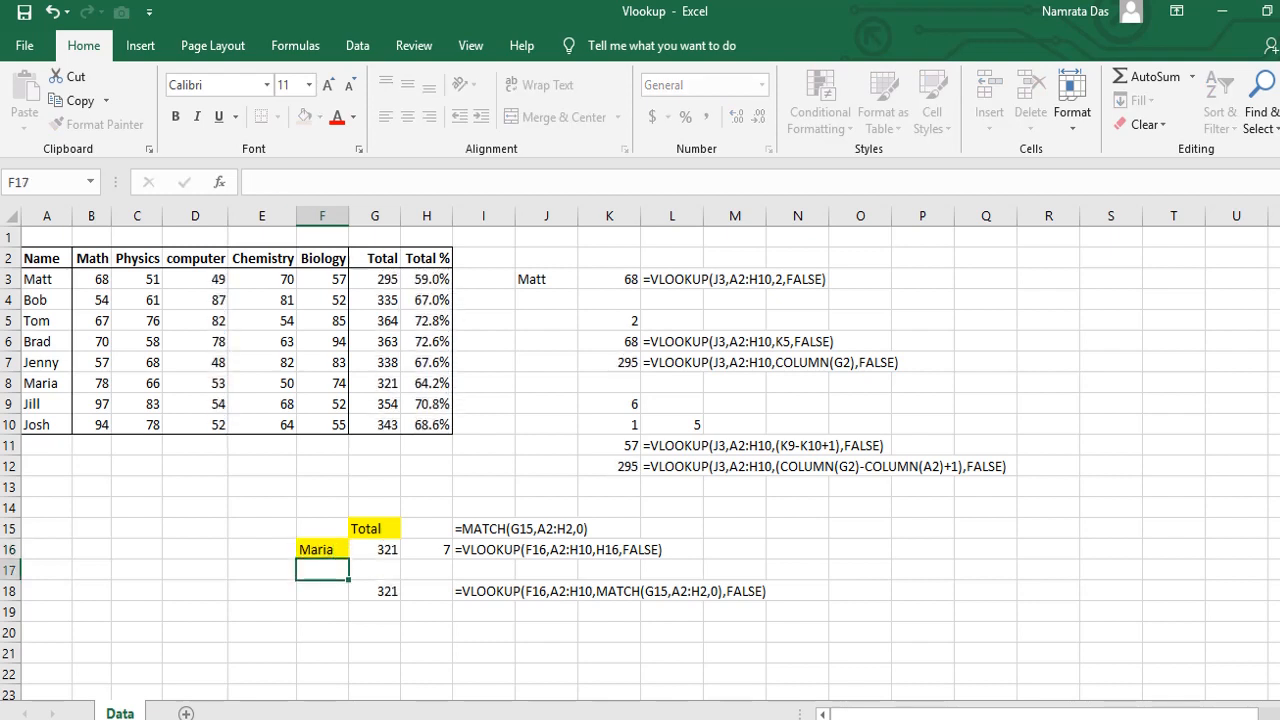